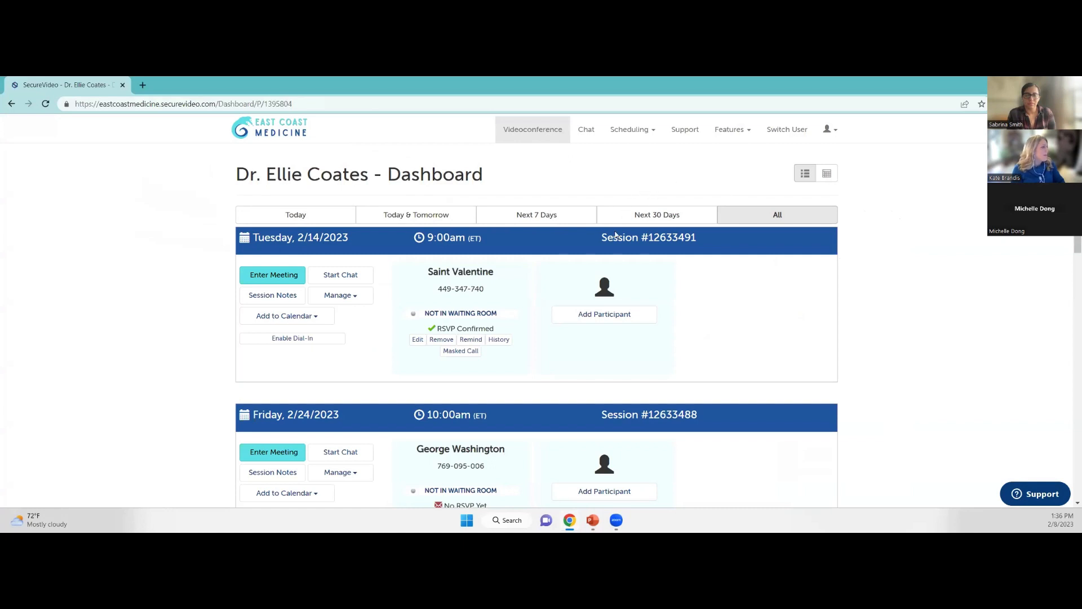
pyautogui.scroll(-1, 616, 235)
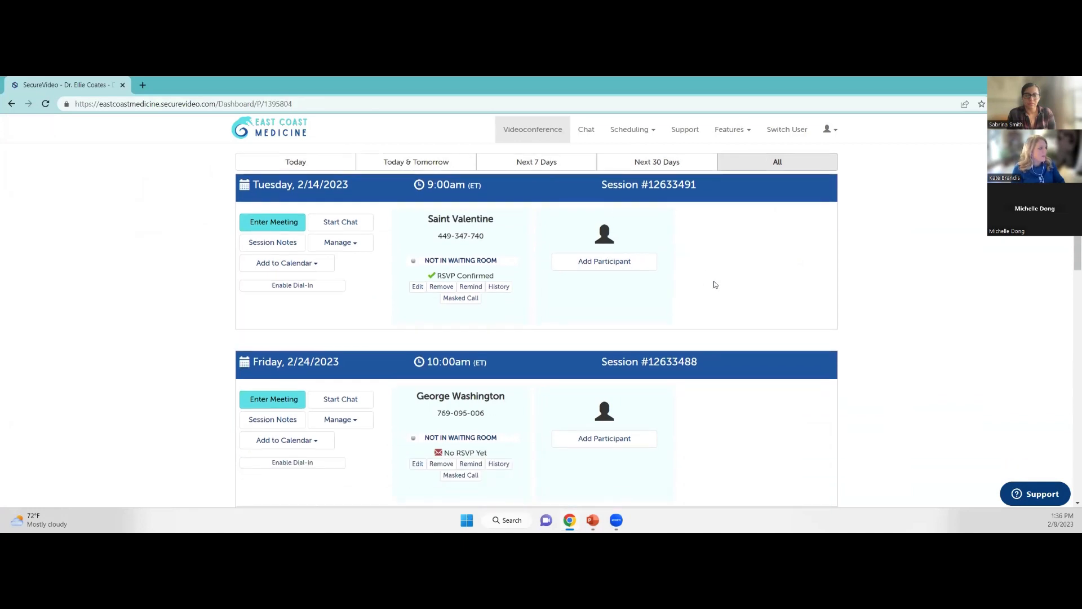
pyautogui.scroll(1, 708, 283)
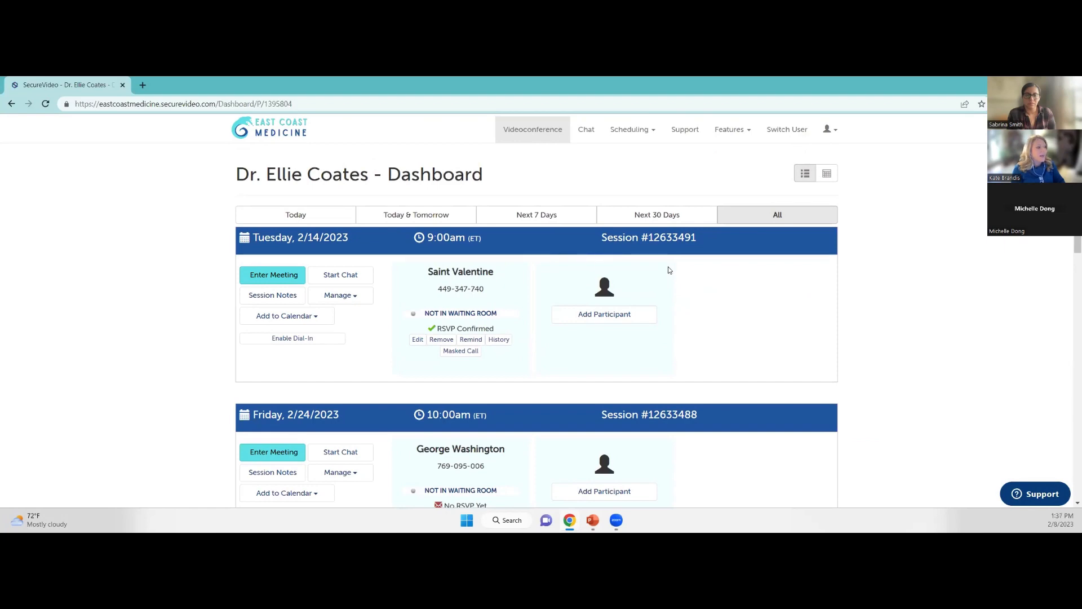
pyautogui.scroll(-3, 688, 268)
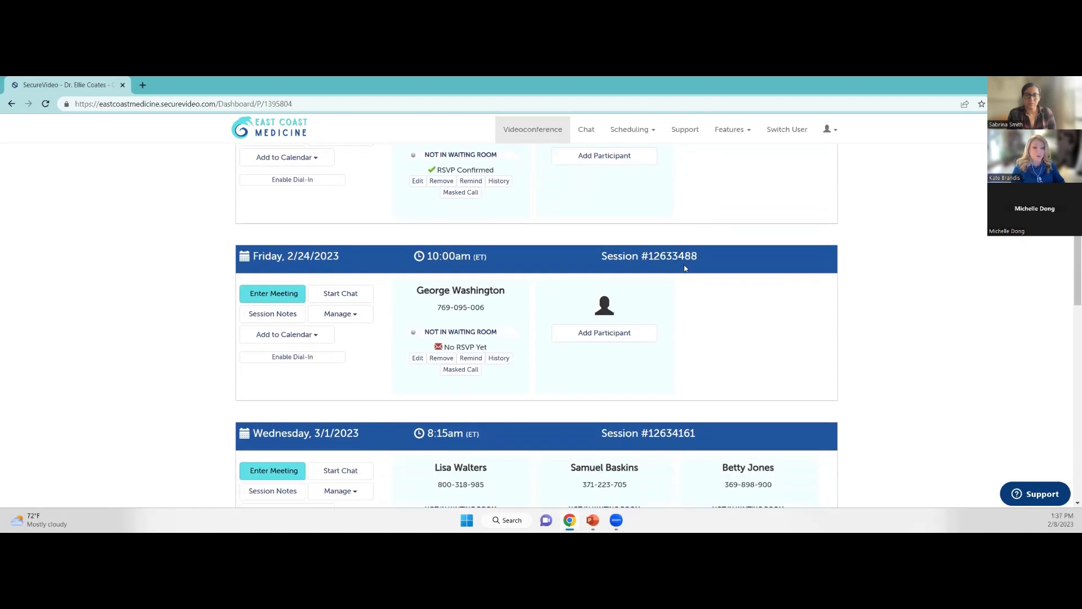
pyautogui.scroll(-10, 686, 267)
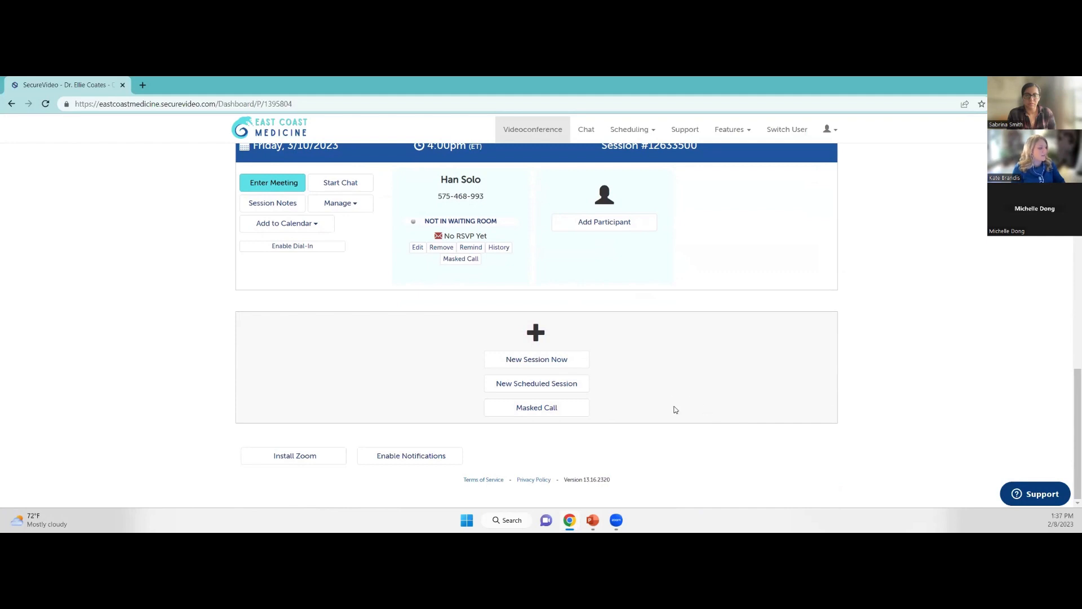
pyautogui.scroll(15, 676, 410)
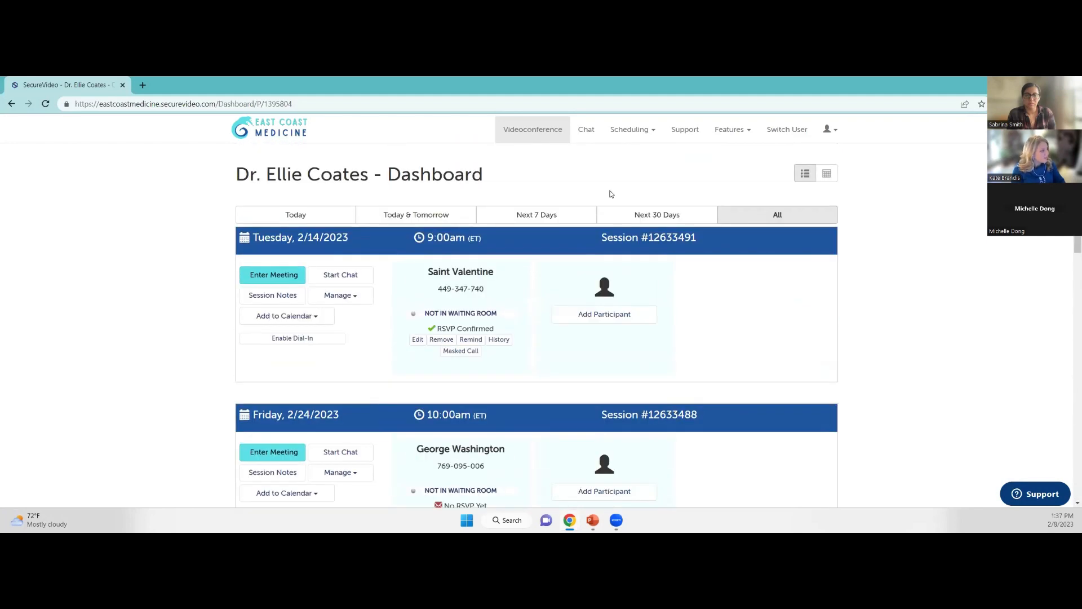
# Set 'Show New Session Buttons at the Top of the Dashboard' to Yes under Navigation And Access, then return to the dashboard.
pyautogui.click(829, 130)
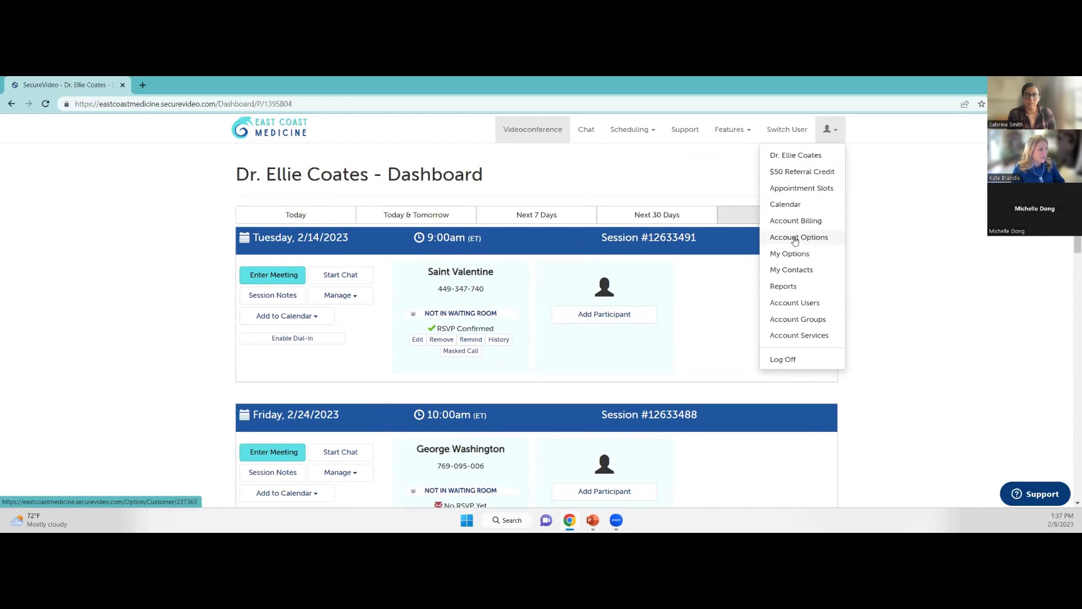
pyautogui.click(792, 238)
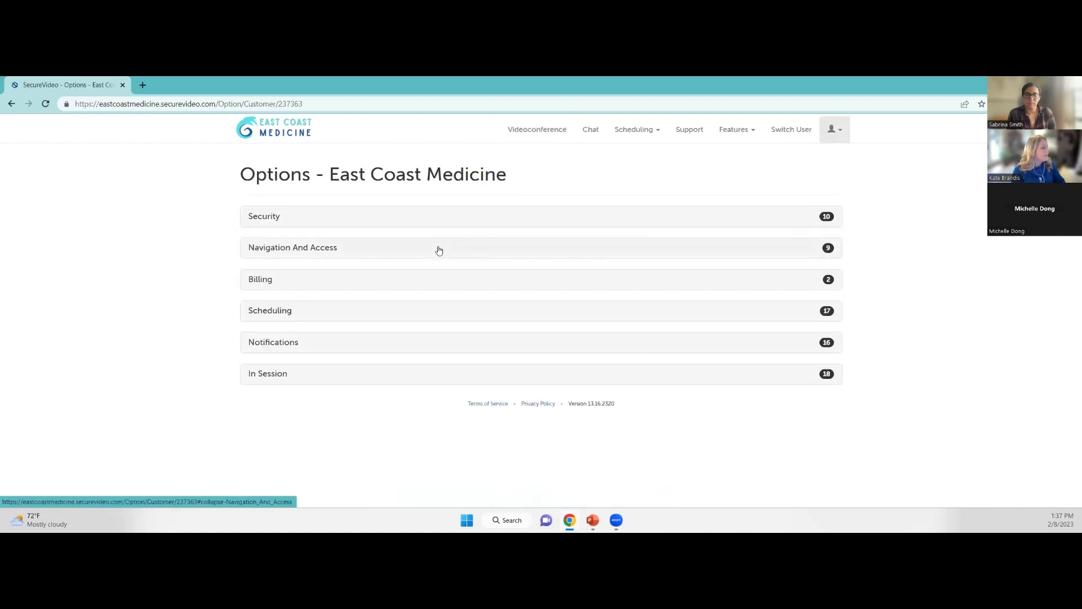
pyautogui.click(439, 250)
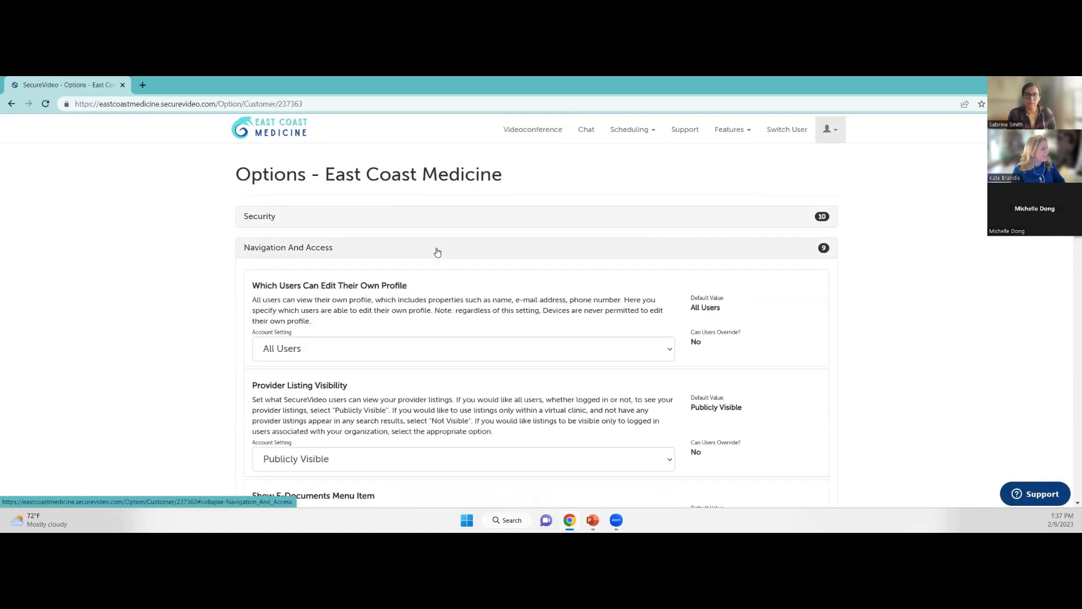
pyautogui.scroll(-10, 224, 323)
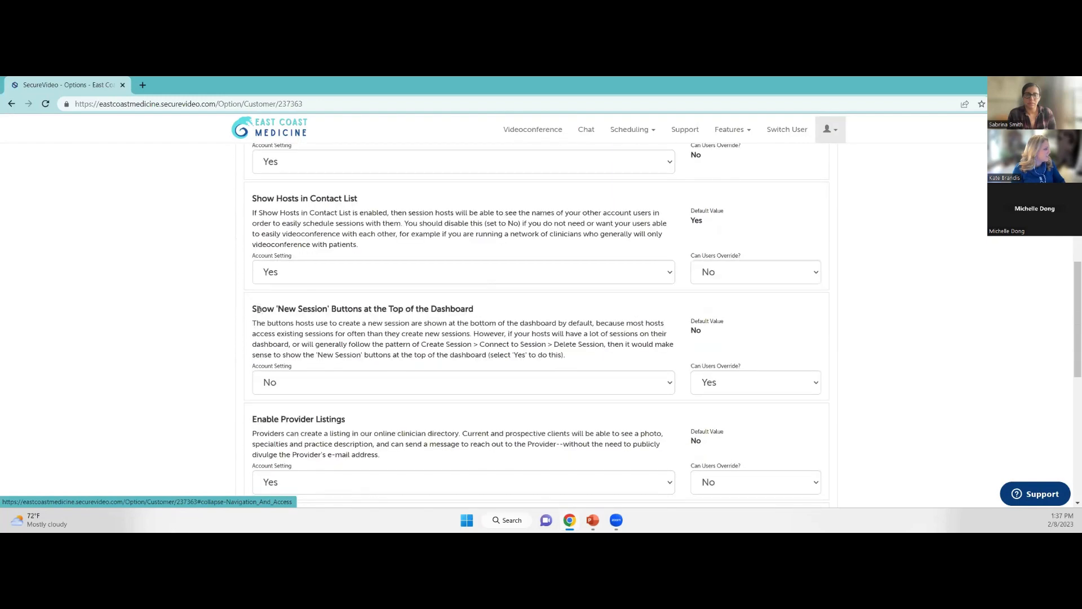
pyautogui.moveTo(254, 309); pyautogui.dragTo(483, 310)
pyautogui.click(483, 310)
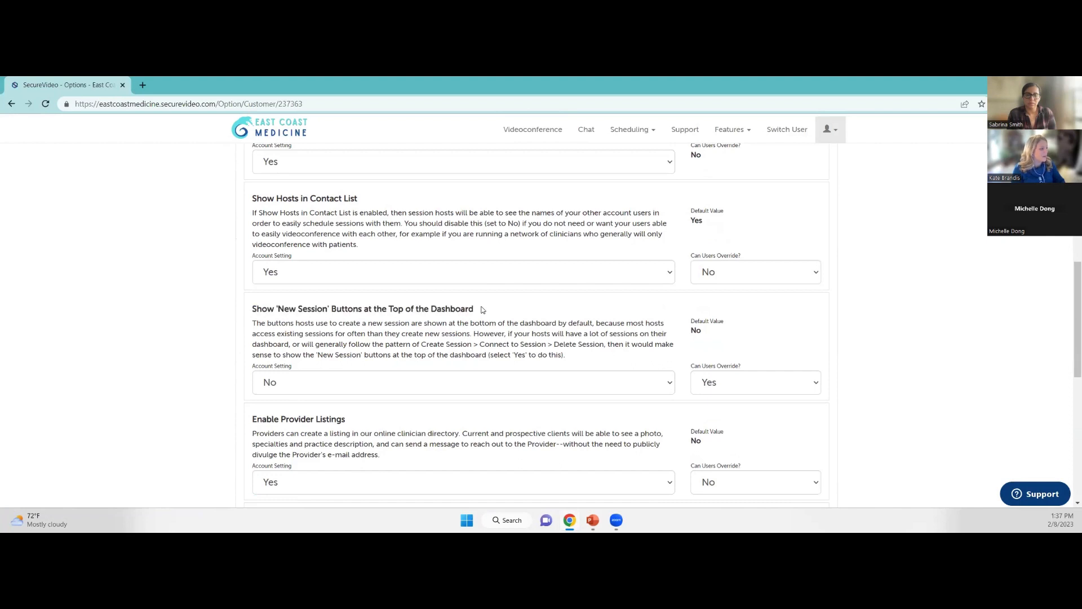
pyautogui.click(308, 387)
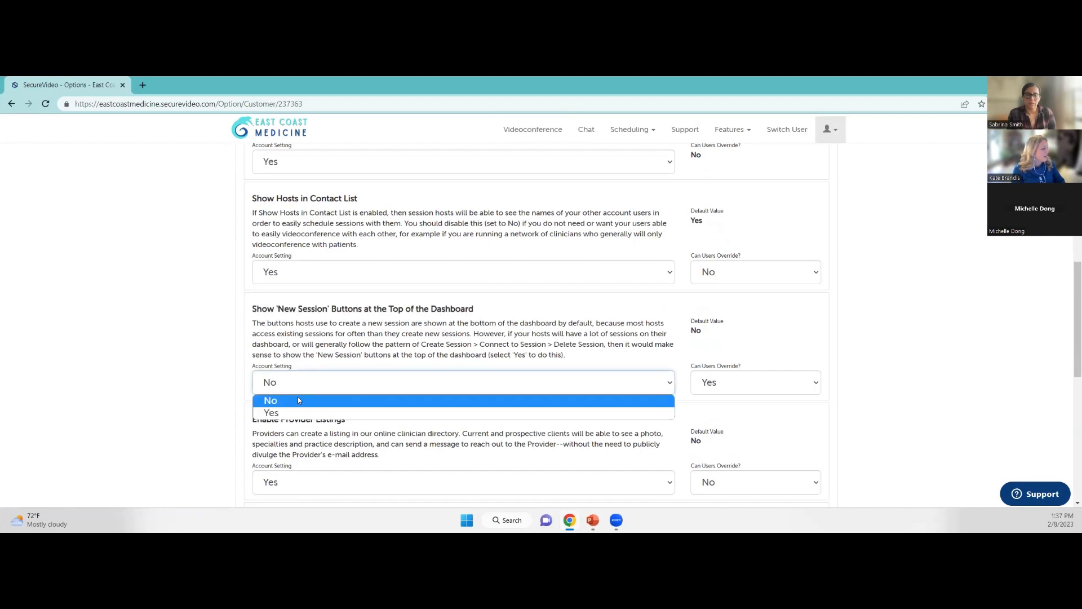
pyautogui.click(295, 415)
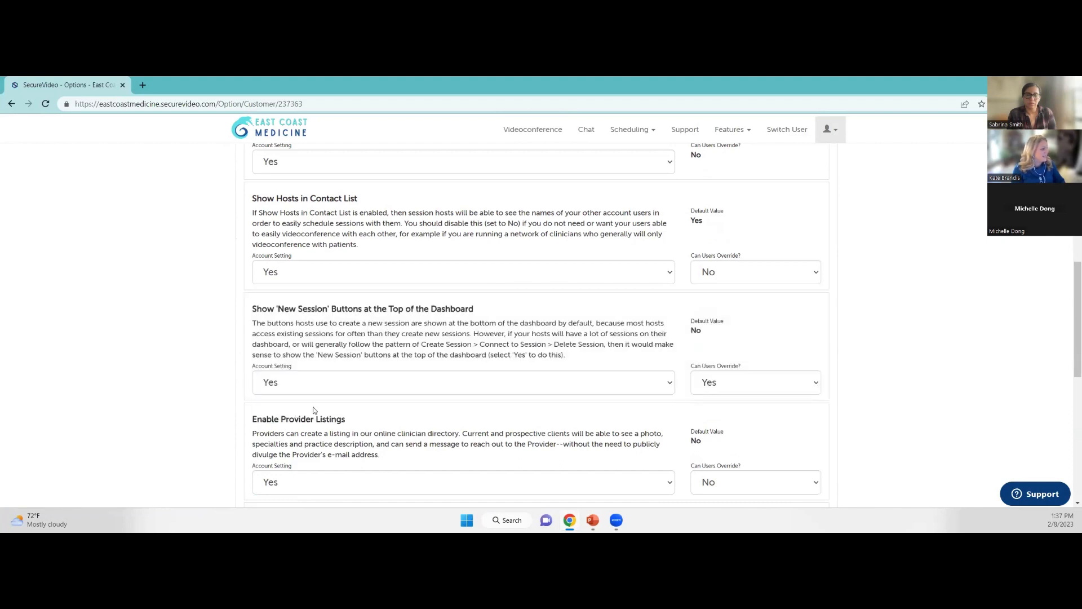
pyautogui.click(534, 139)
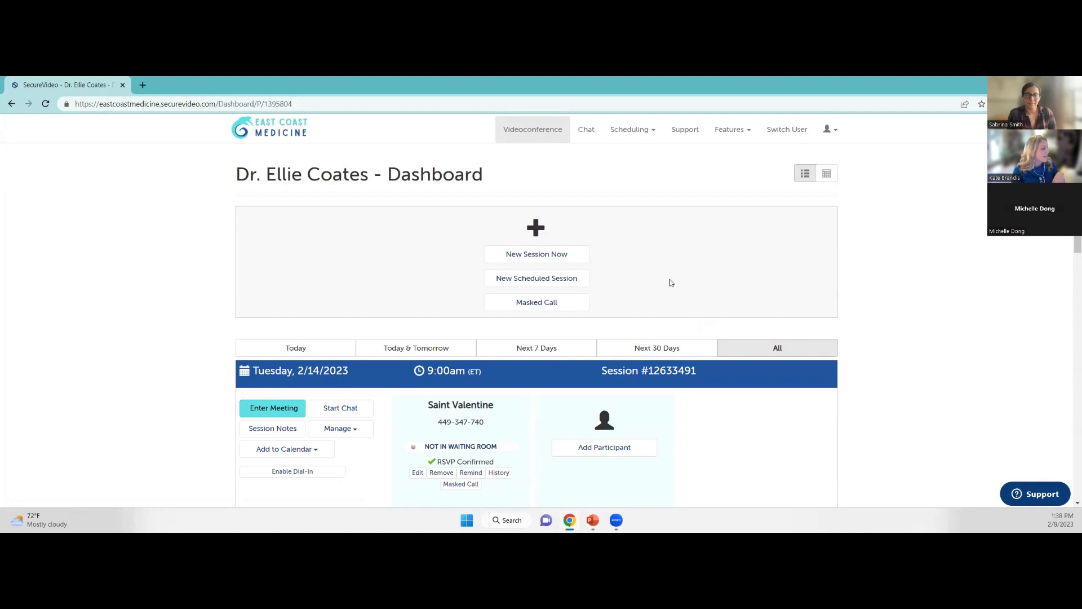
pyautogui.click(544, 280)
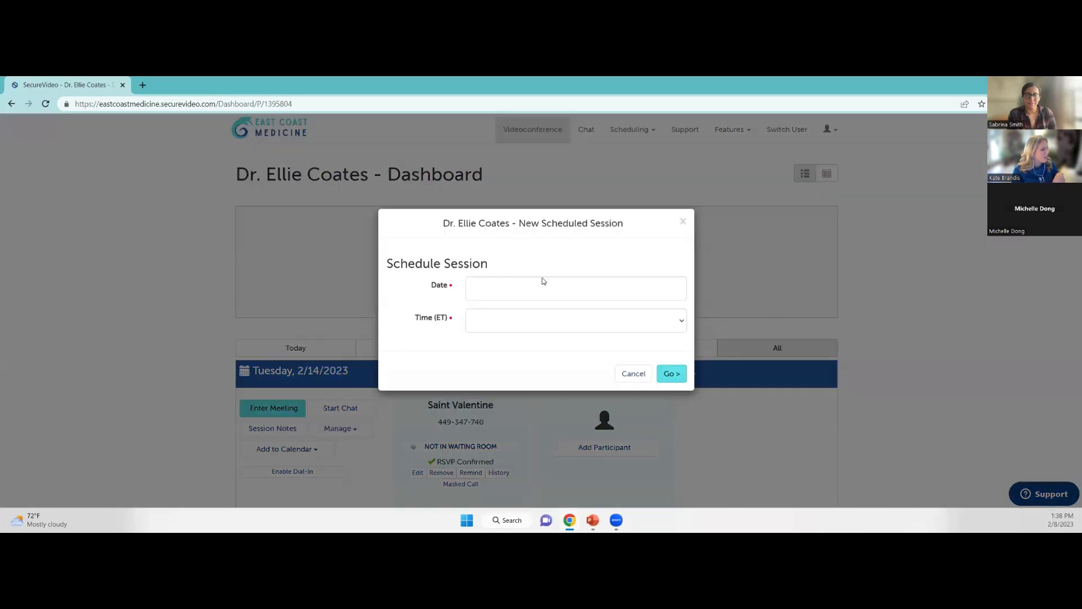
pyautogui.click(539, 300)
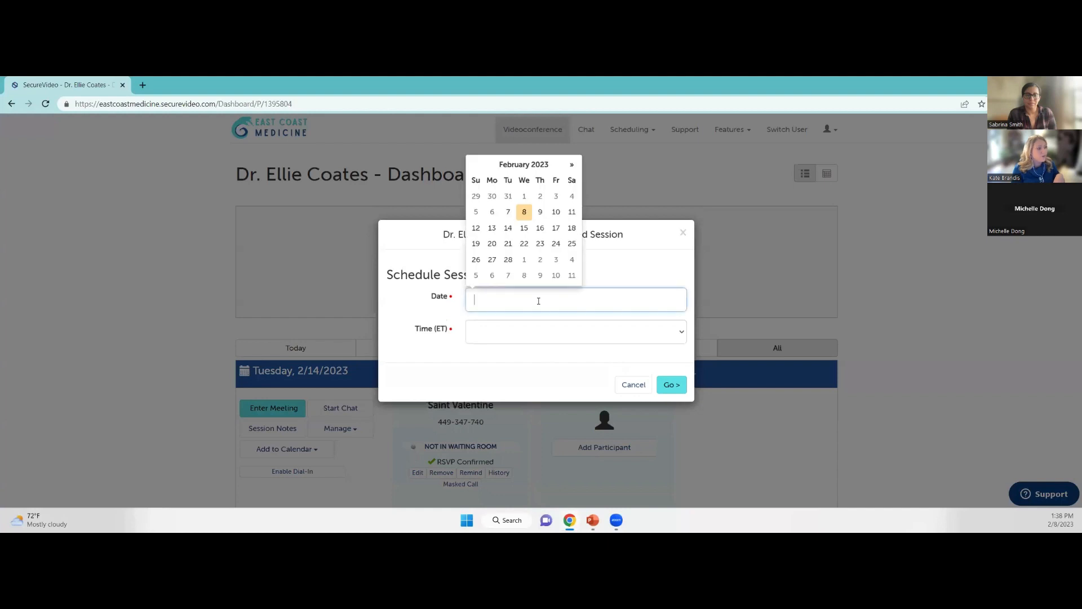
pyautogui.click(525, 228)
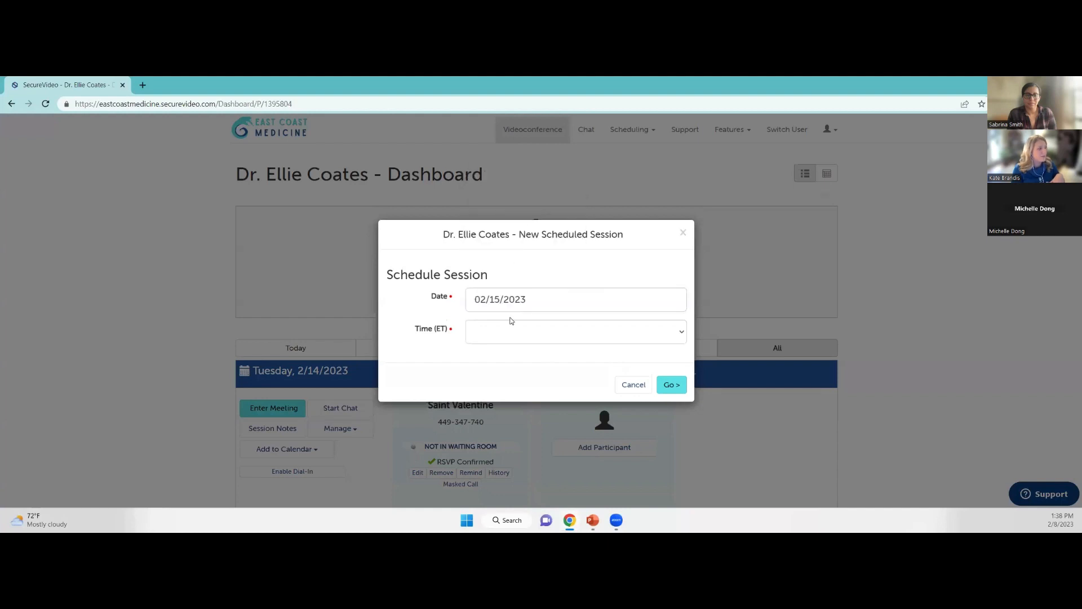
pyautogui.click(511, 335)
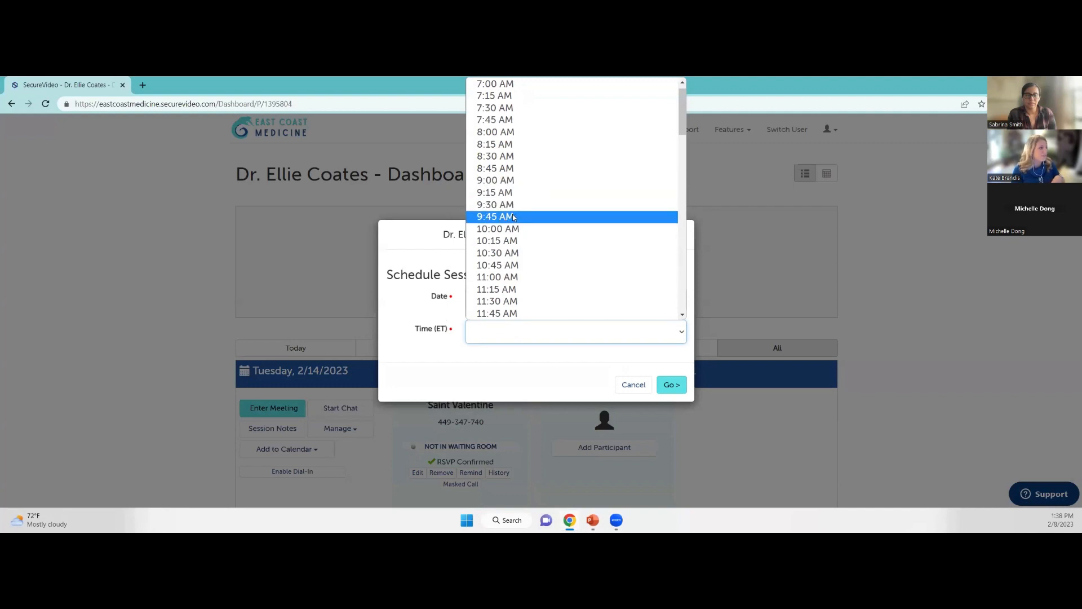
pyautogui.click(589, 372)
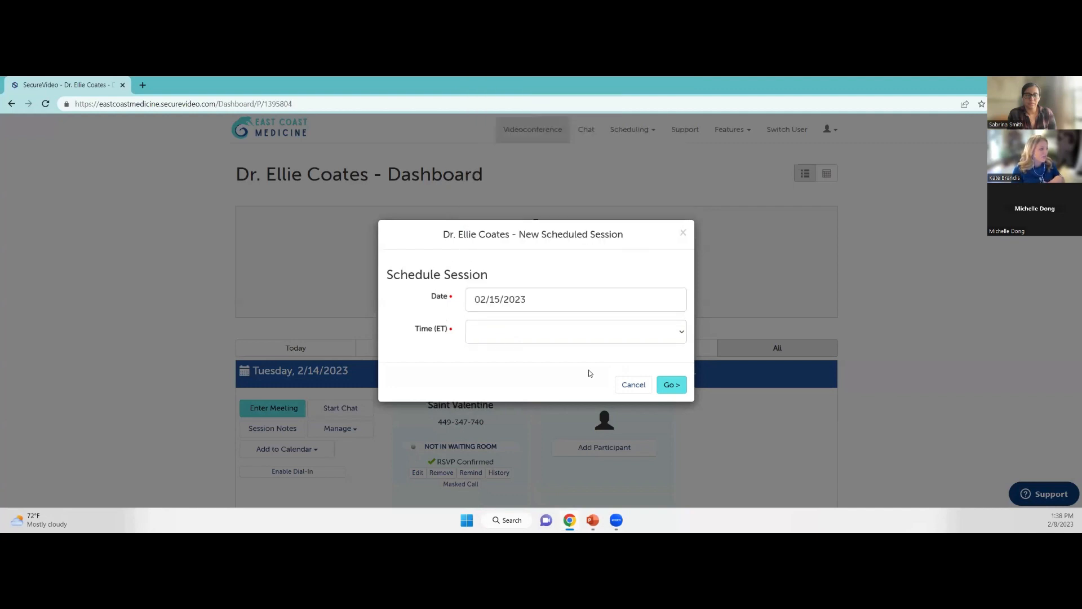
pyautogui.click(628, 390)
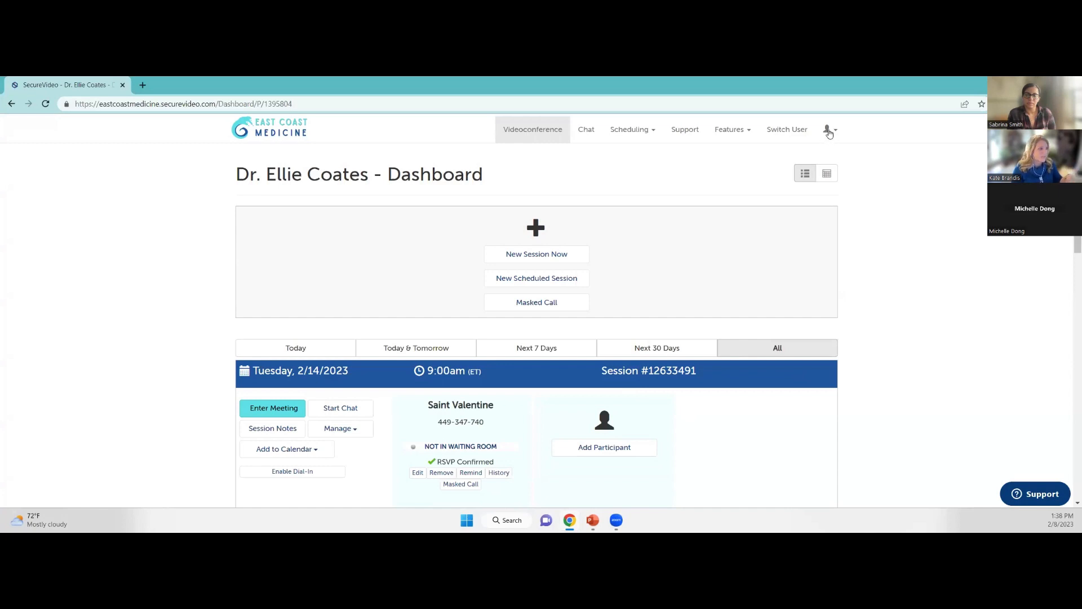
# Change the Scheduling Interval (Minutes) account setting from 15 to 5 Minutes and return to the dashboard.
pyautogui.click(829, 132)
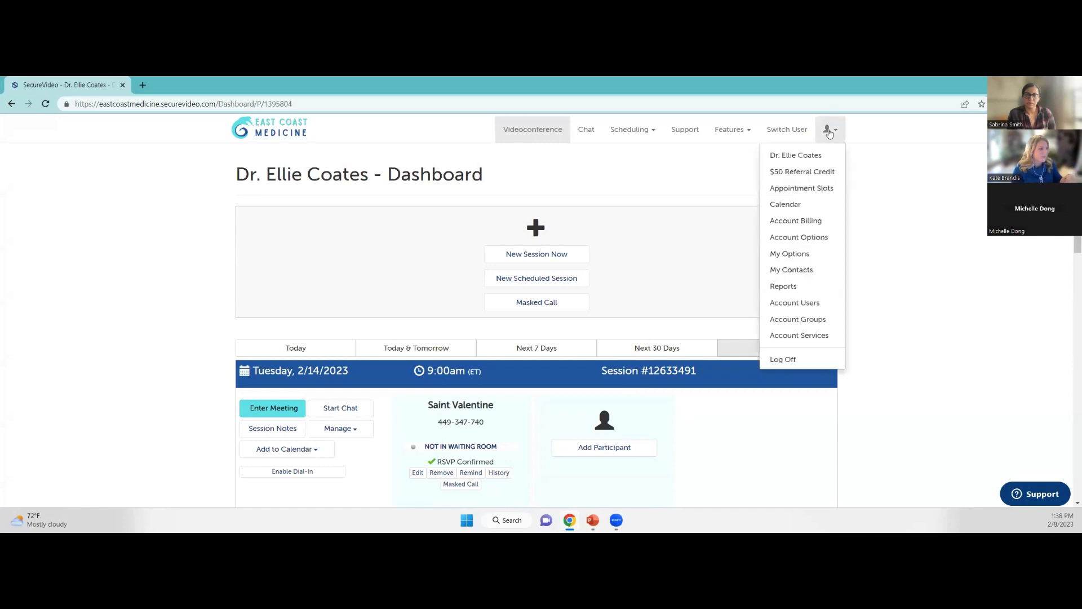
pyautogui.click(796, 241)
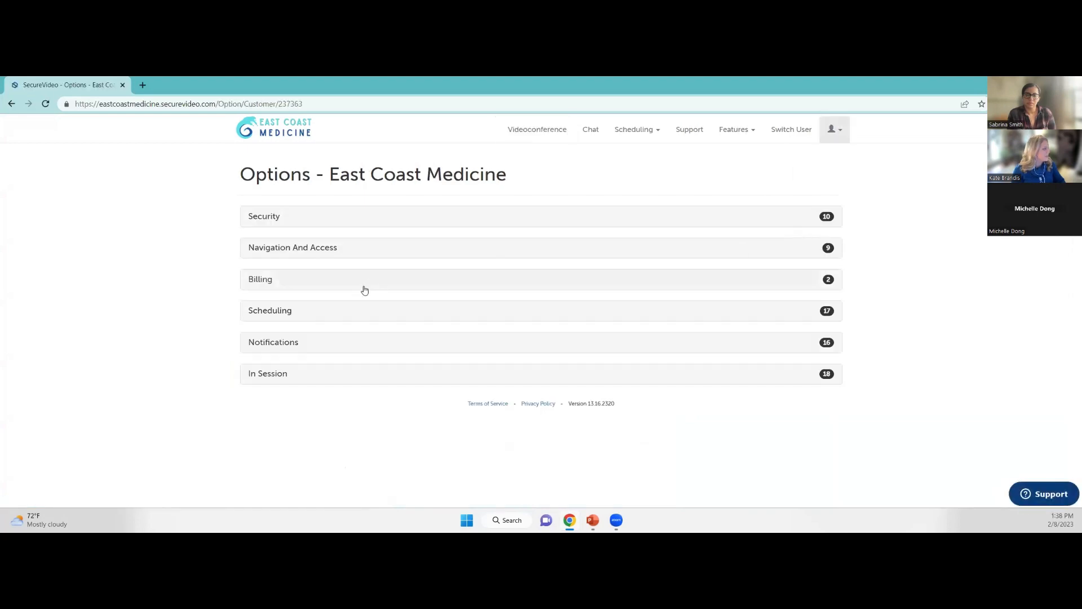
pyautogui.click(347, 314)
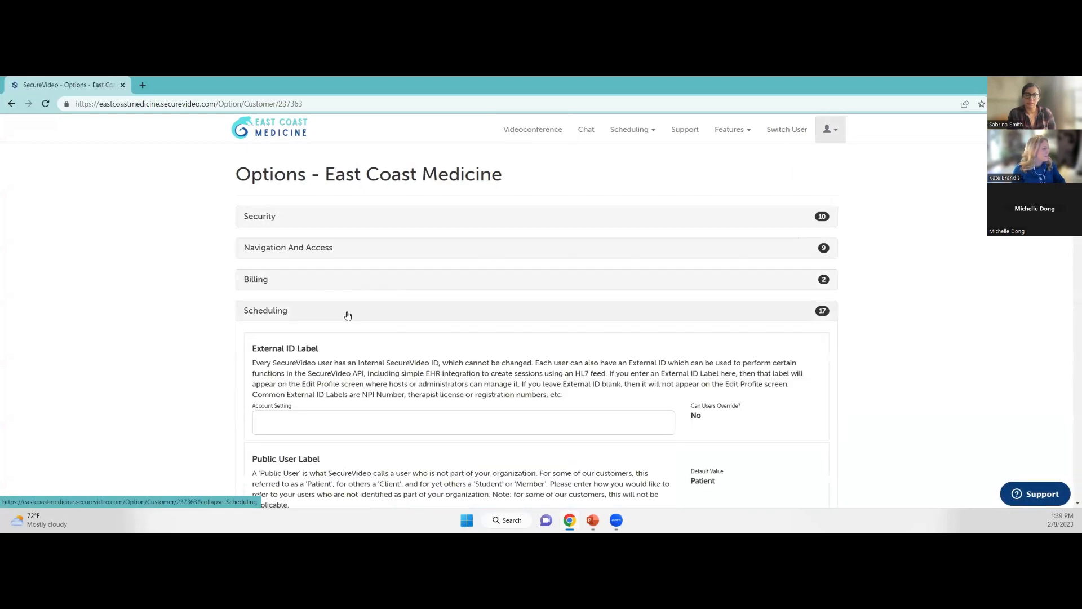
pyautogui.scroll(-5, 331, 323)
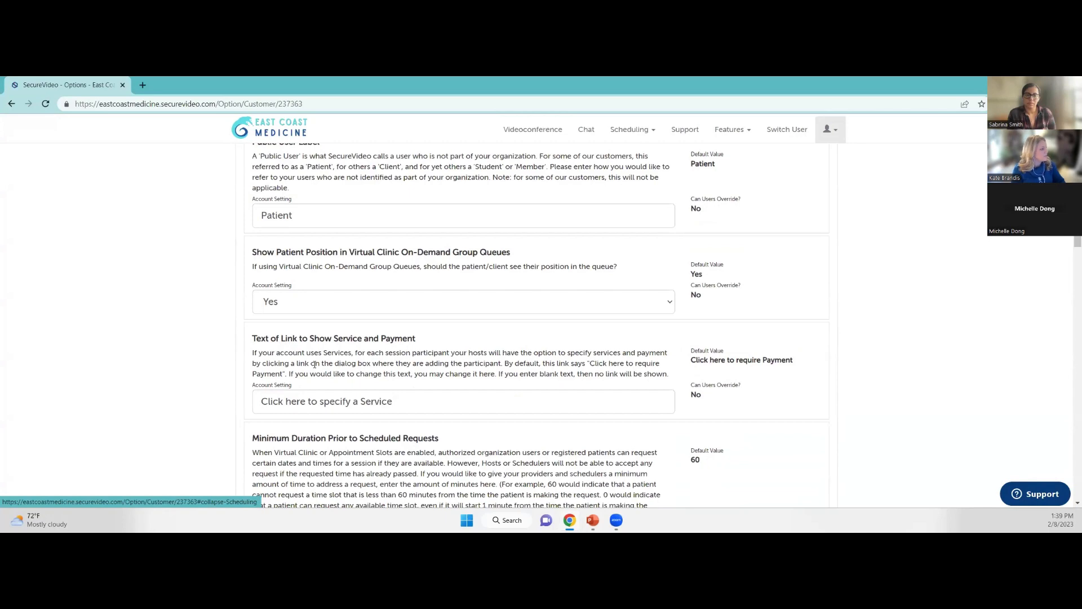
pyautogui.scroll(-7, 313, 365)
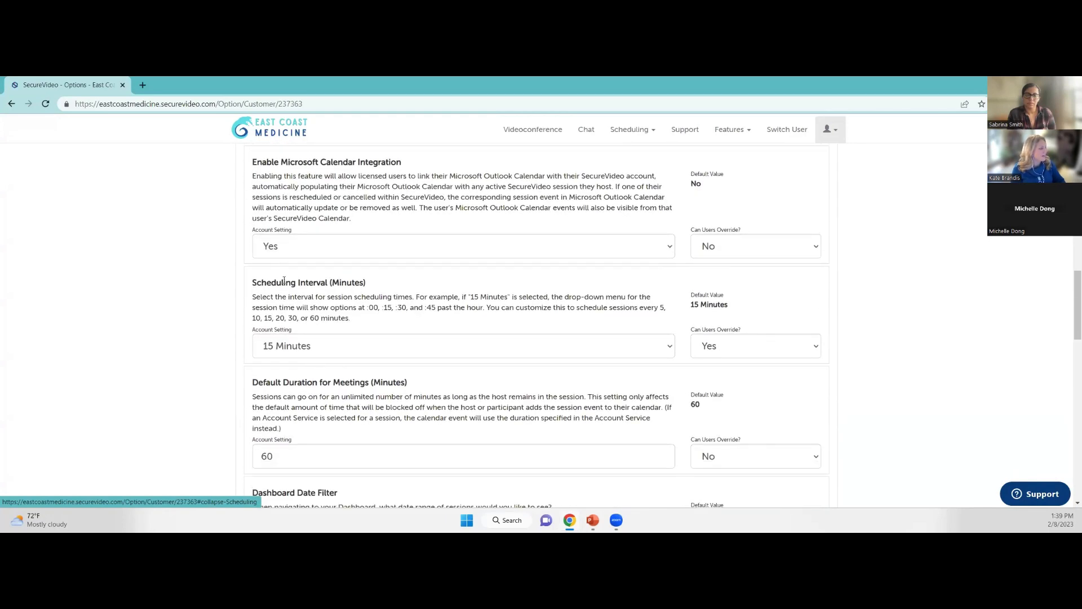
pyautogui.moveTo(252, 281); pyautogui.dragTo(376, 281)
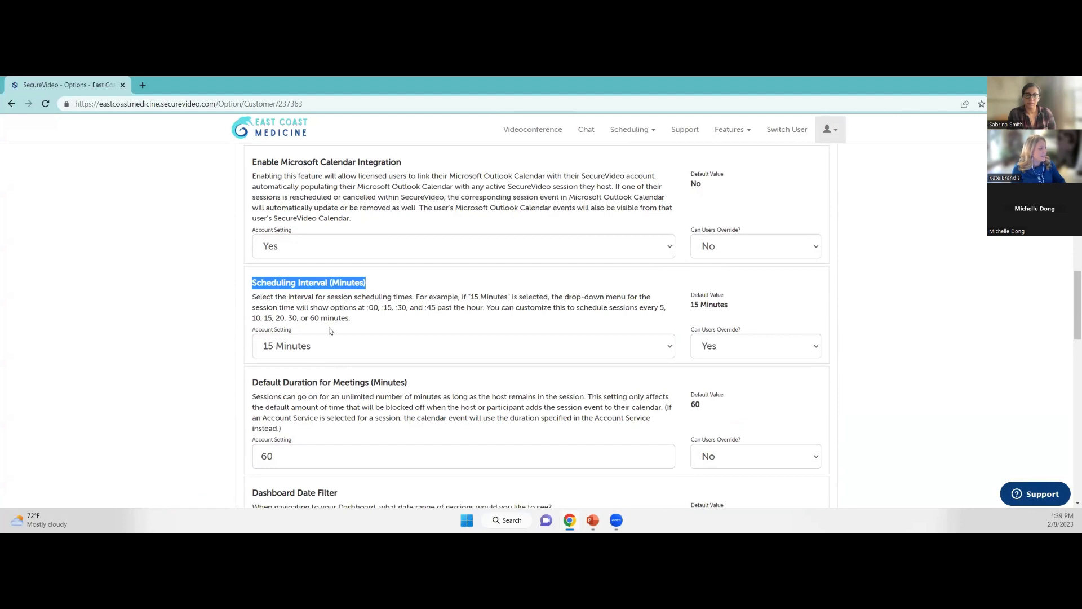
pyautogui.click(734, 307)
pyautogui.click(373, 350)
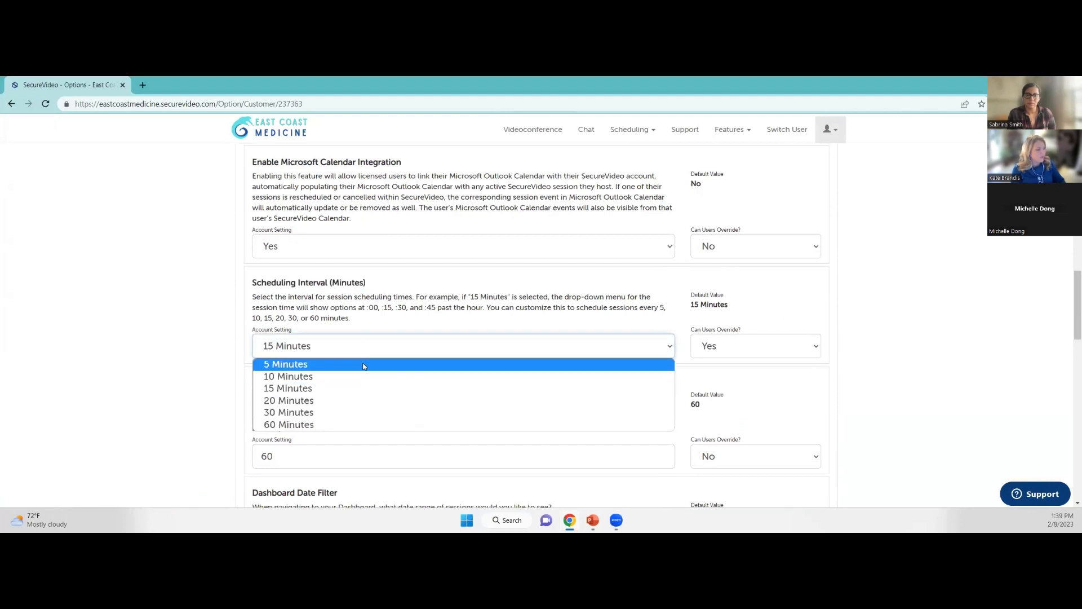
pyautogui.click(361, 365)
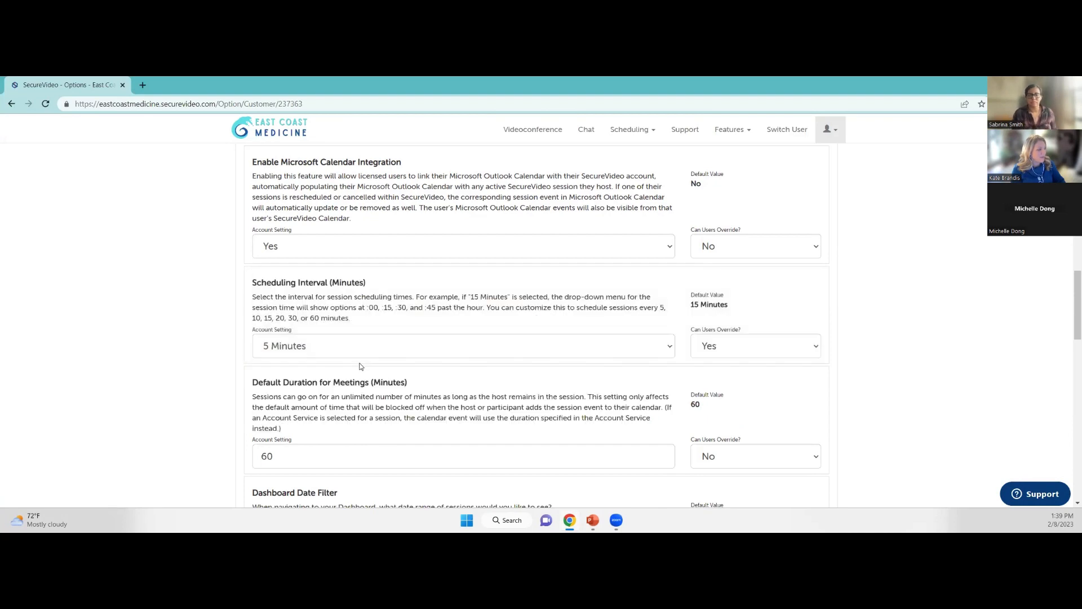
pyautogui.click(544, 131)
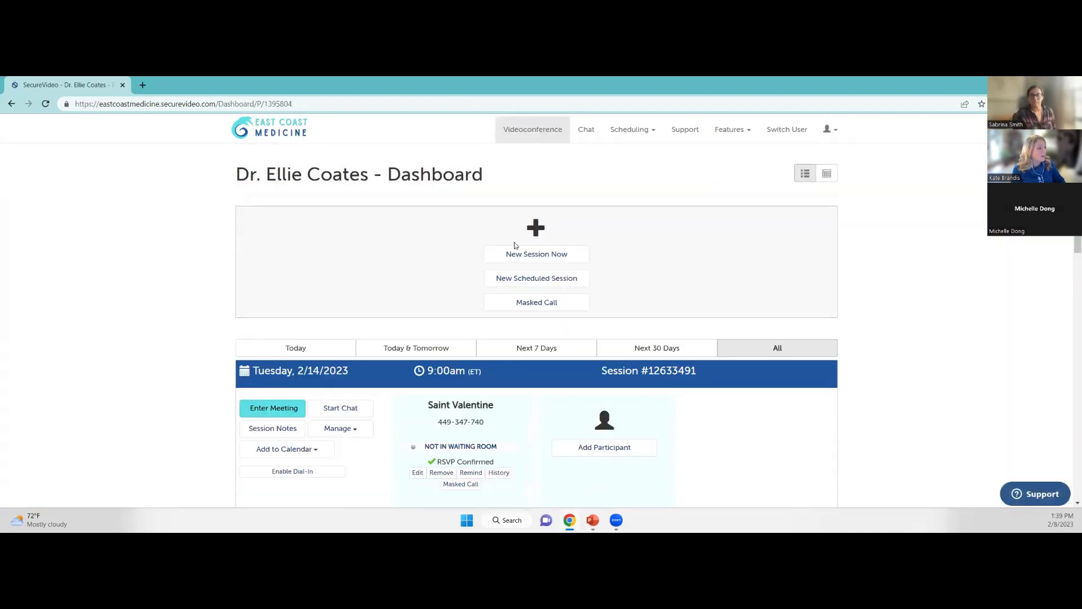
# Start a new scheduled session, look over its start times, and cancel without scheduling.
pyautogui.click(519, 277)
pyautogui.click(509, 332)
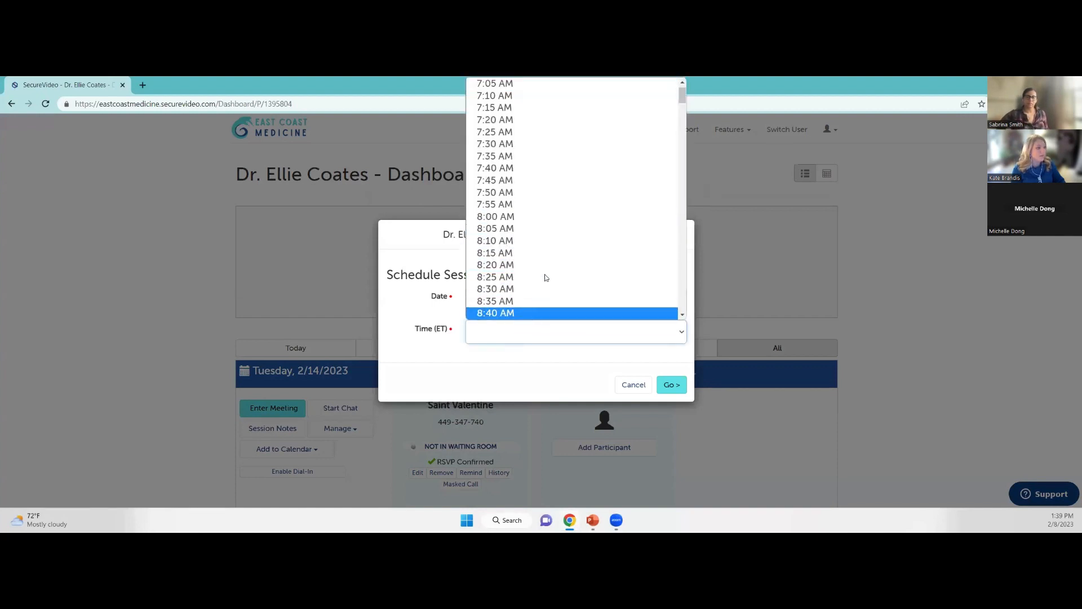
pyautogui.click(633, 386)
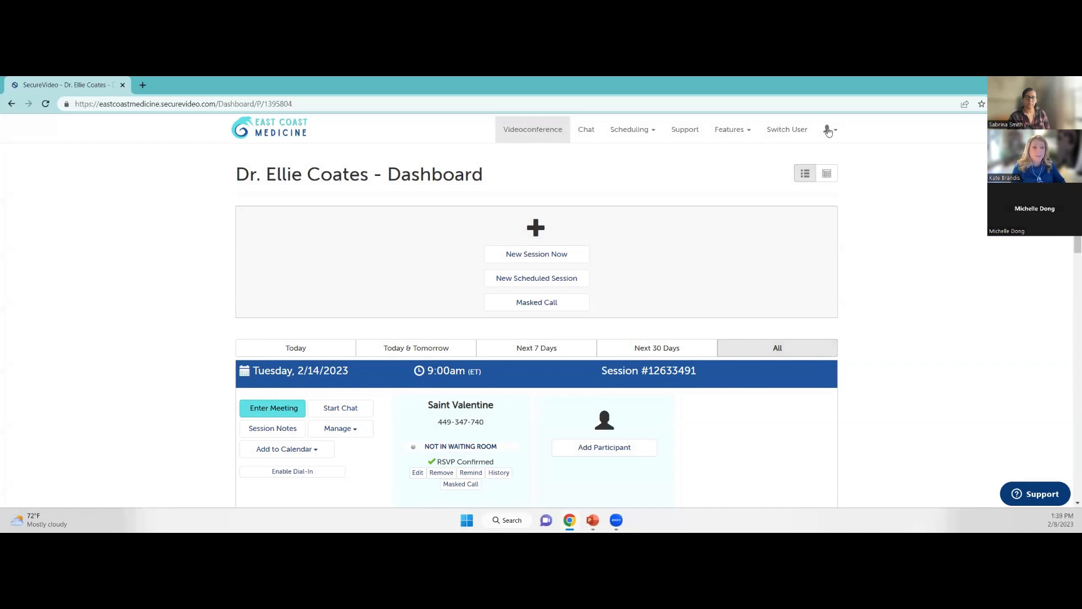
# Scroll through the dashboard's Tuesday 2/14 and Friday 2/24 sessions.
pyautogui.scroll(-4, 817, 211)
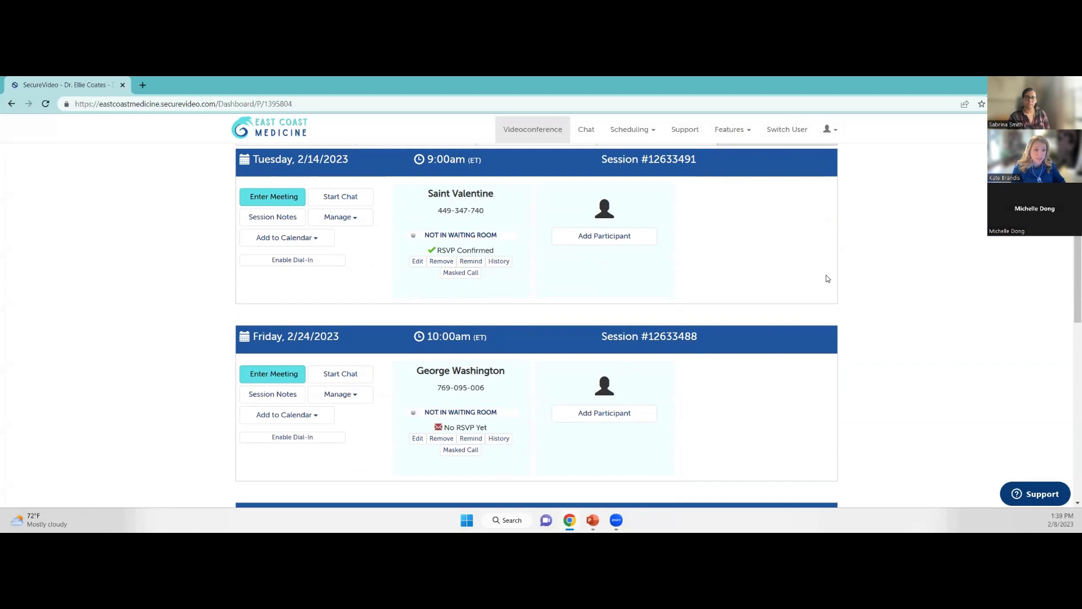
pyautogui.scroll(4, 827, 278)
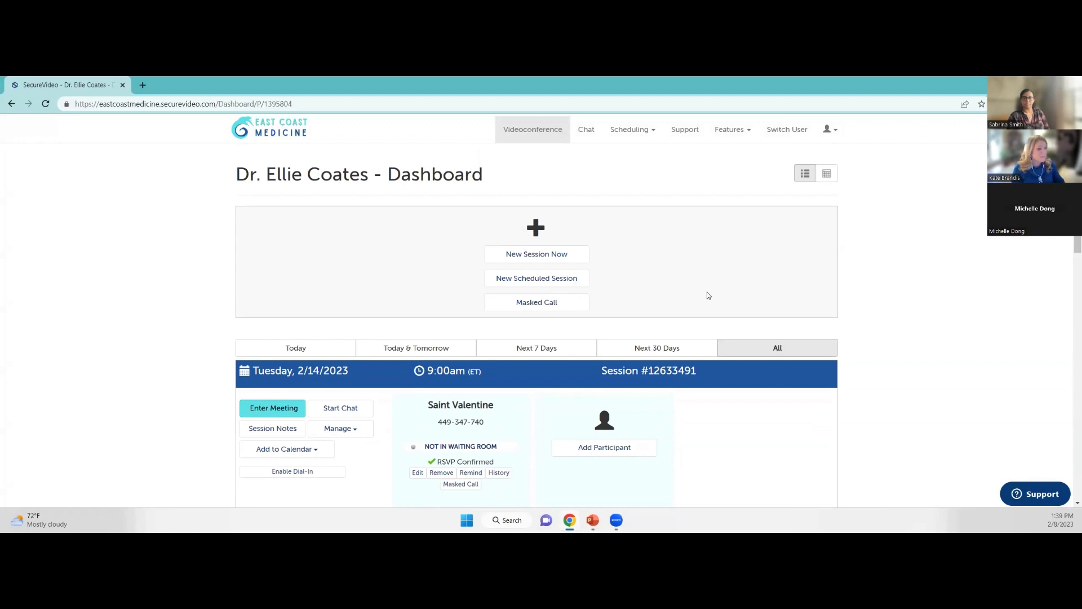
pyautogui.scroll(-3, 699, 289)
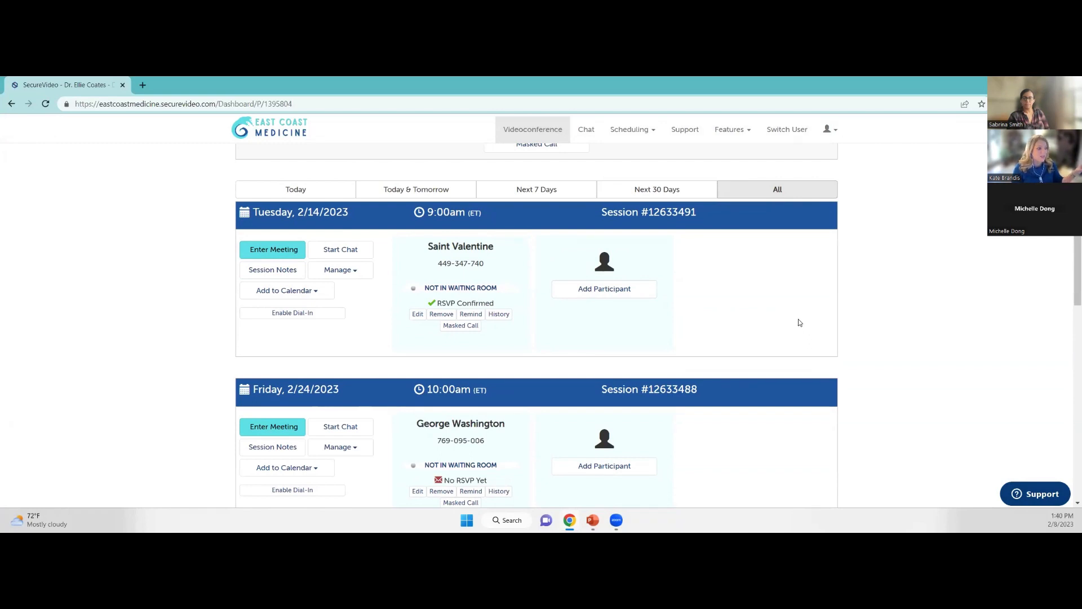
pyautogui.scroll(1, 801, 327)
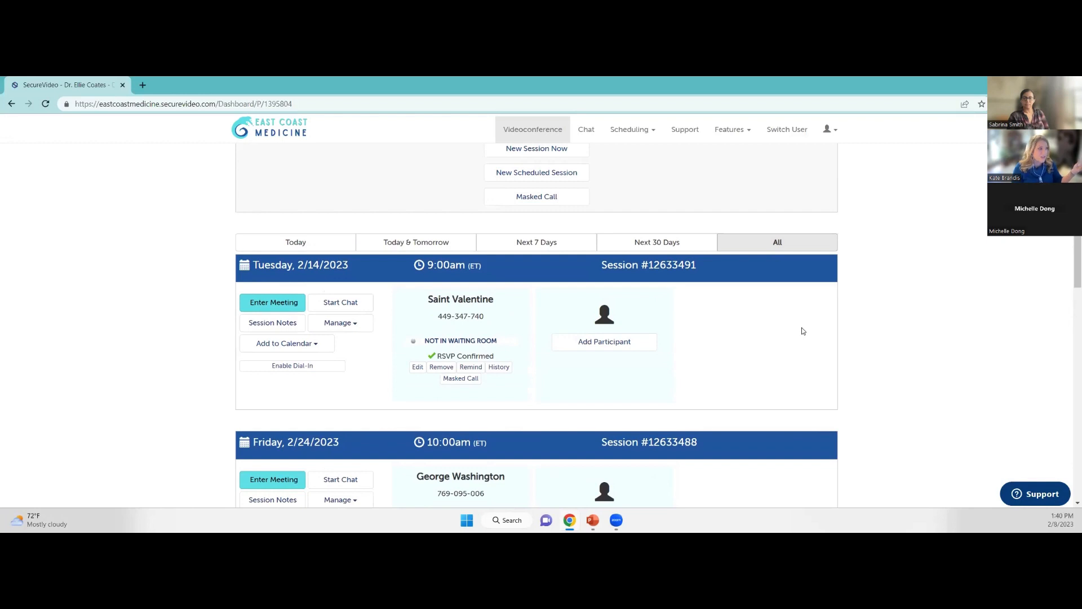
pyautogui.scroll(2, 803, 331)
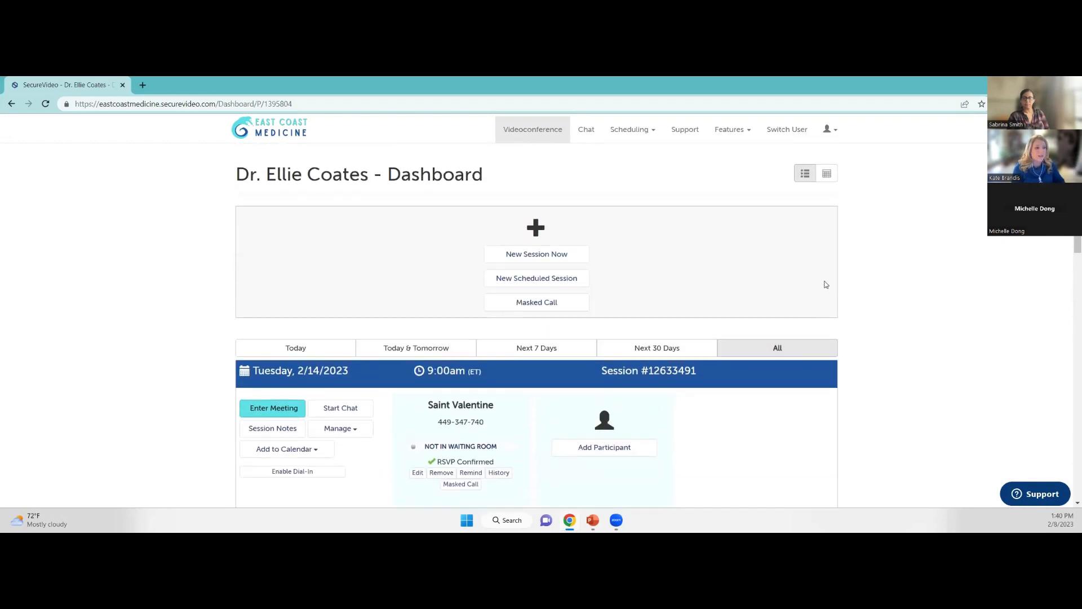
# Open the Scheduling account options and find the Default Duration for Meetings setting with a 'default dura' search.
pyautogui.click(829, 130)
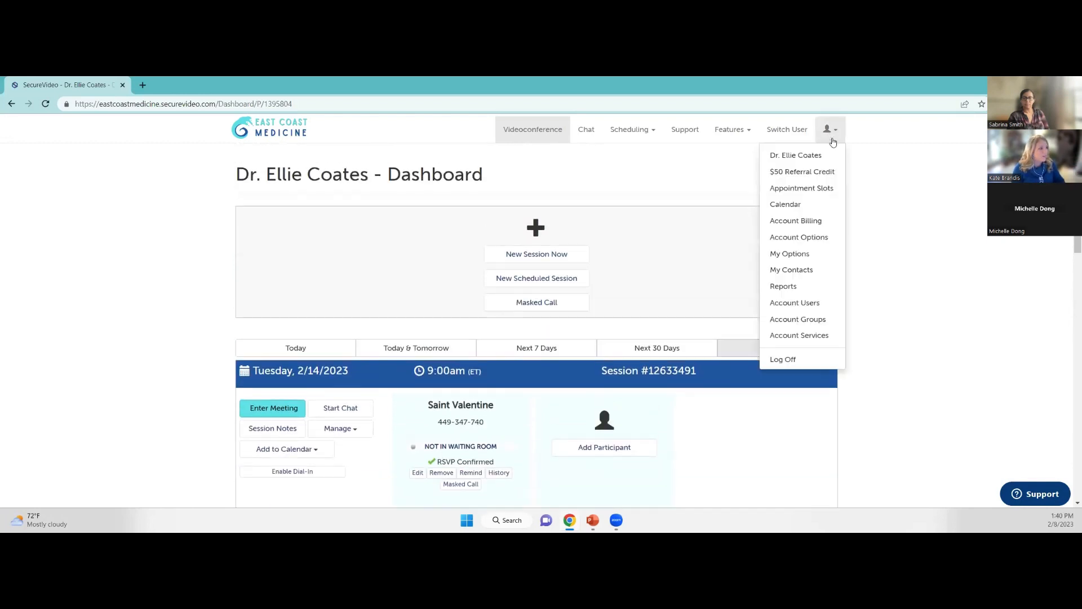
pyautogui.click(812, 239)
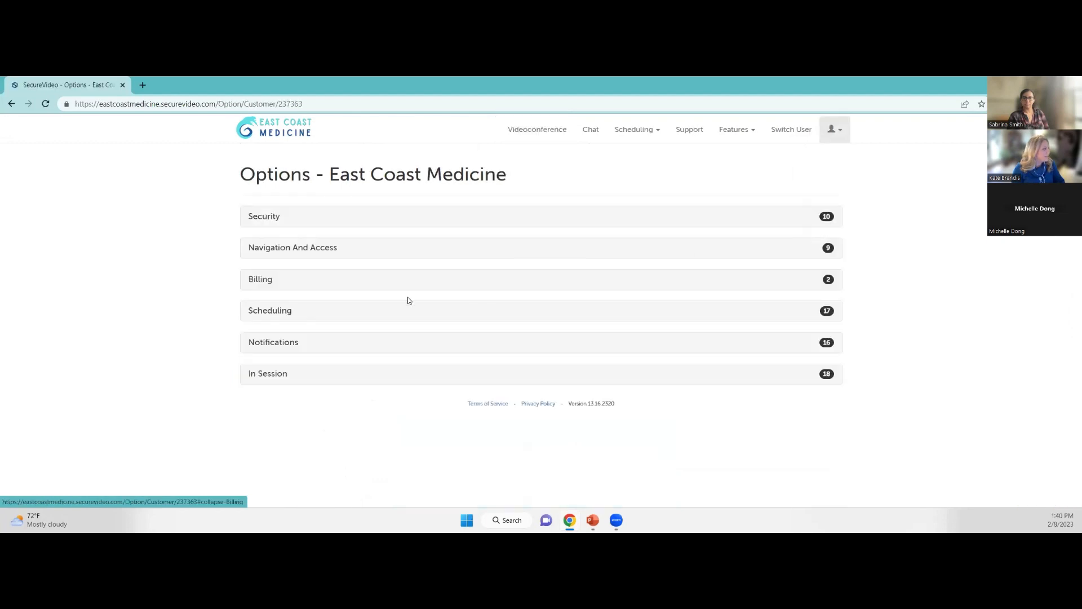
pyautogui.click(390, 311)
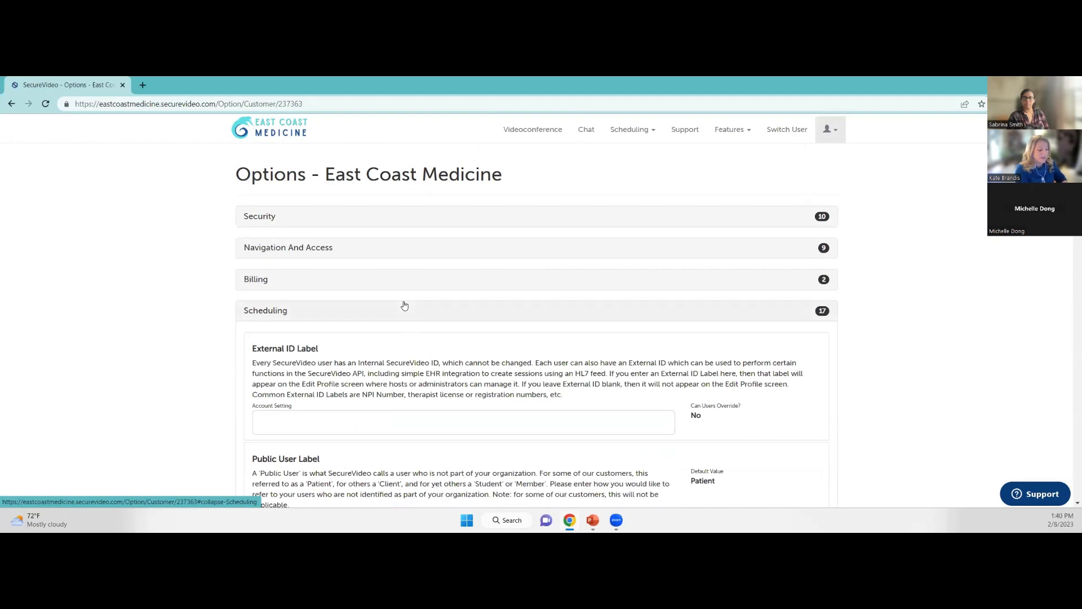
pyautogui.scroll(-5, 404, 305)
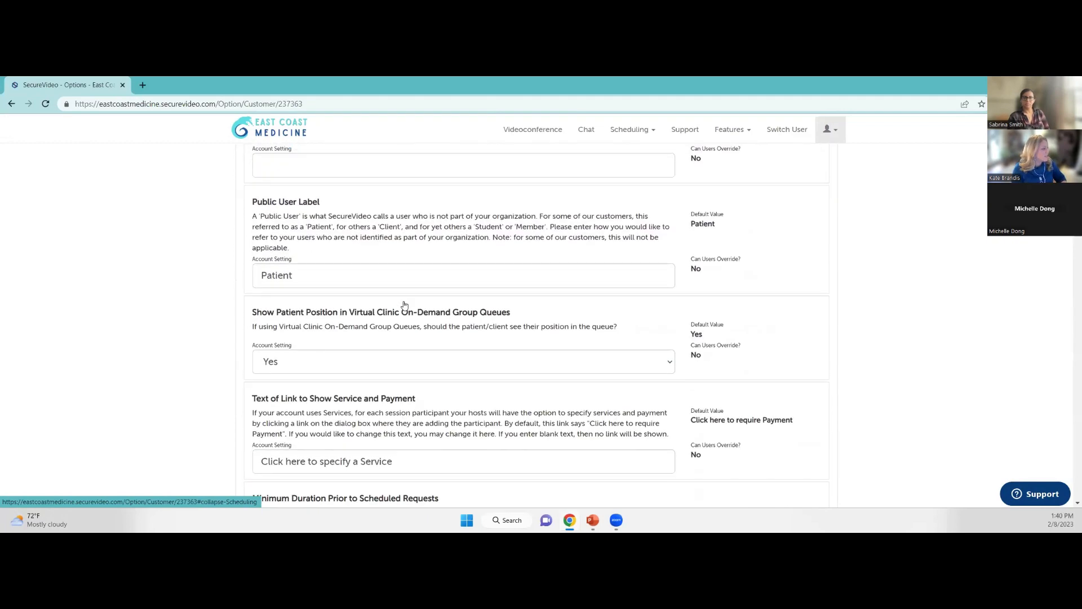
pyautogui.scroll(4, 404, 305)
pyautogui.scroll(1, 405, 305)
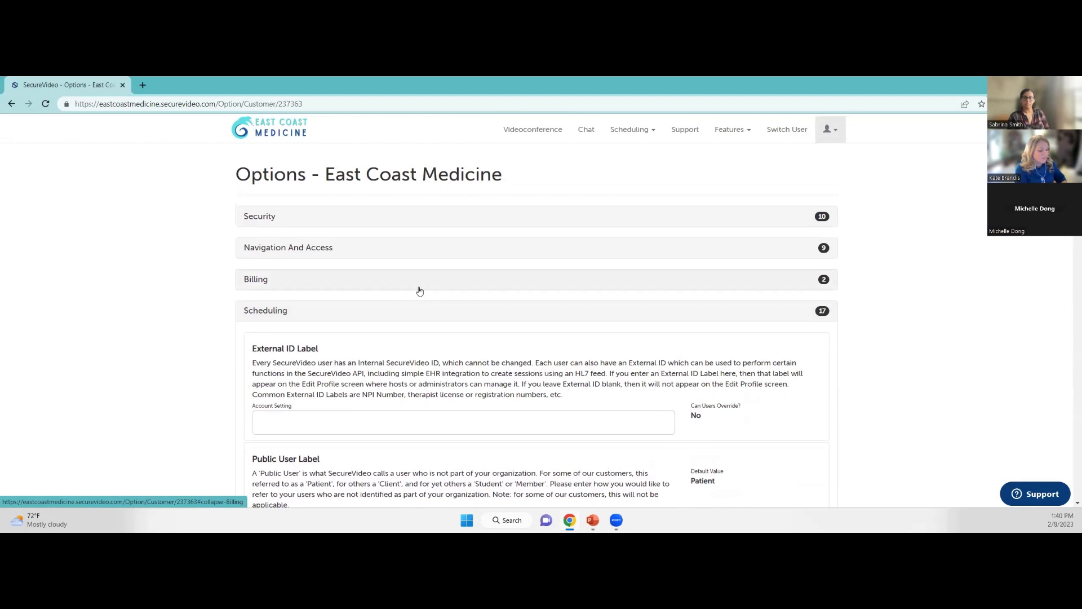
pyautogui.hotkey('ctrl', 'f')
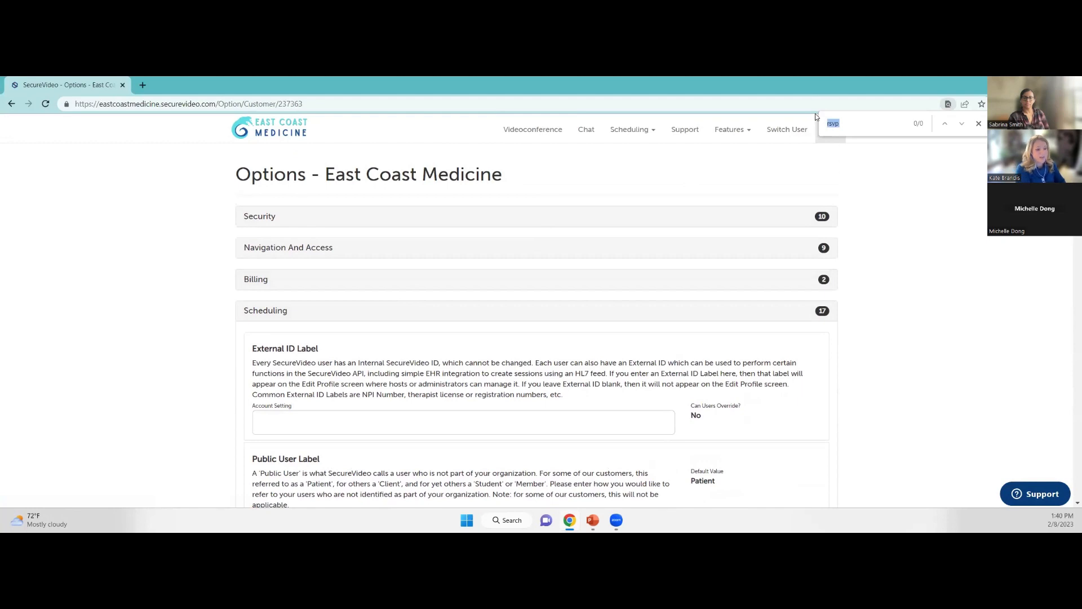
pyautogui.write('d')
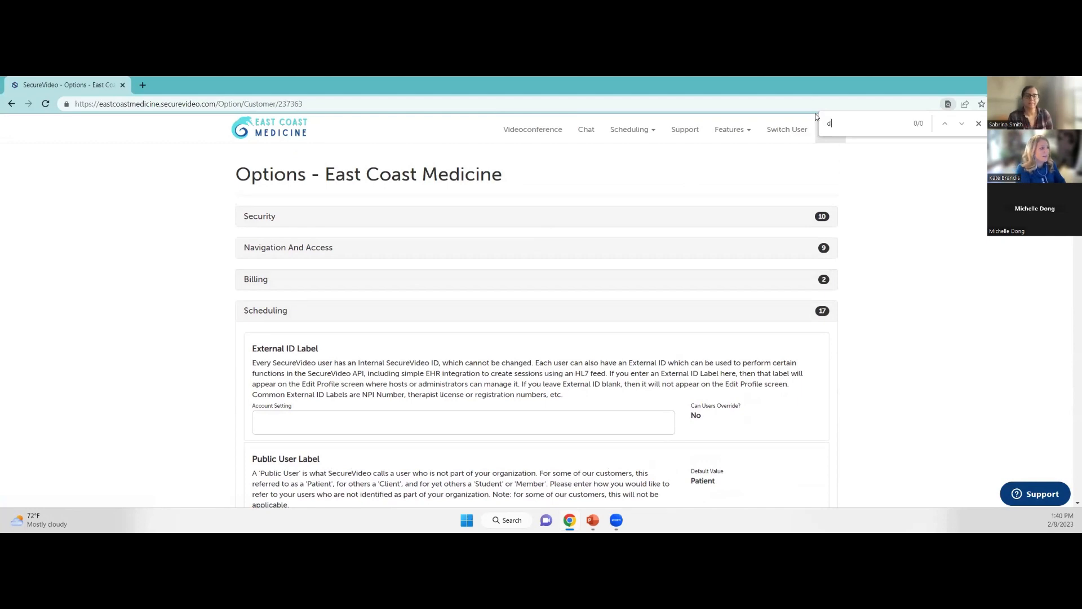
pyautogui.write('efau')
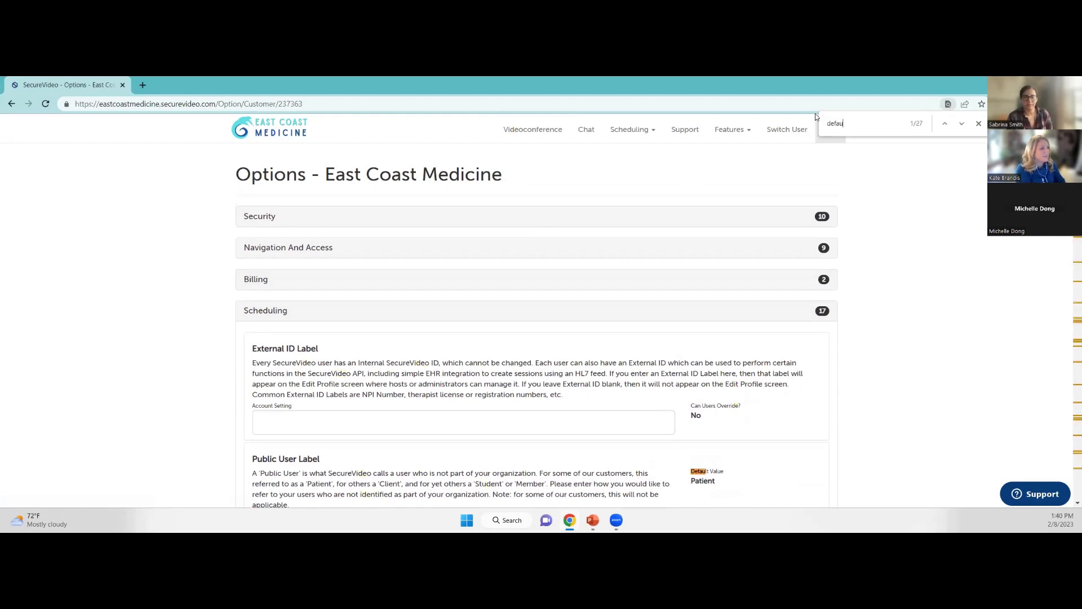
pyautogui.write('lt dura')
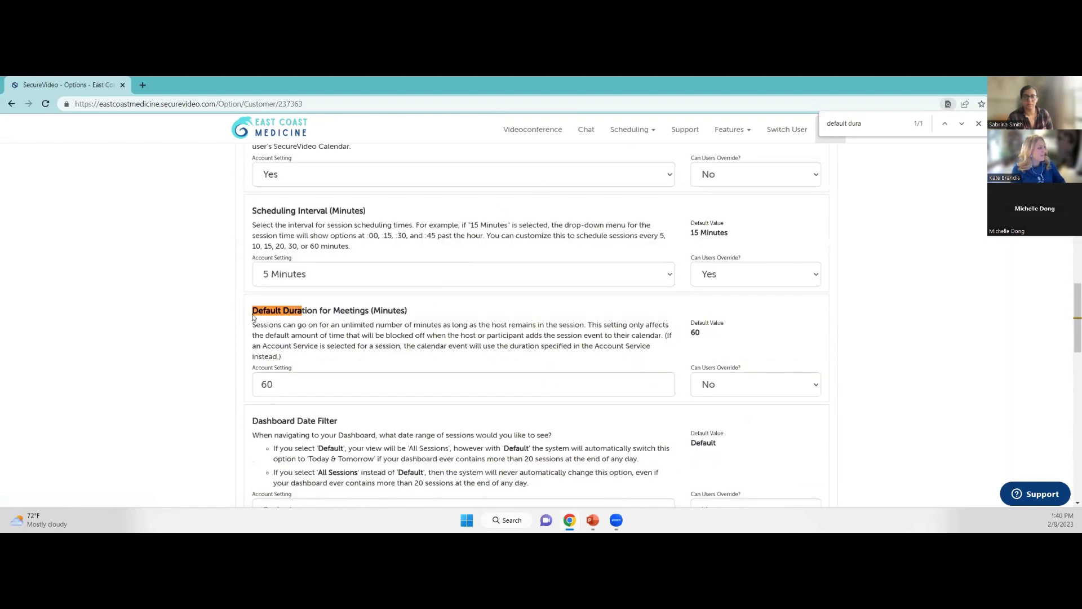
pyautogui.moveTo(253, 313); pyautogui.dragTo(408, 313)
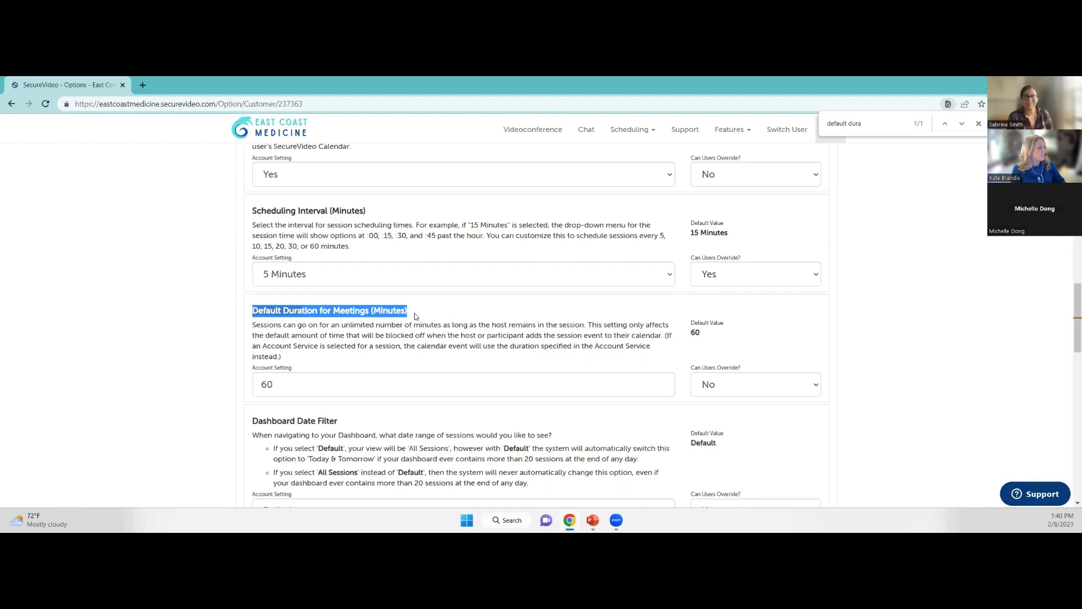
pyautogui.click(415, 317)
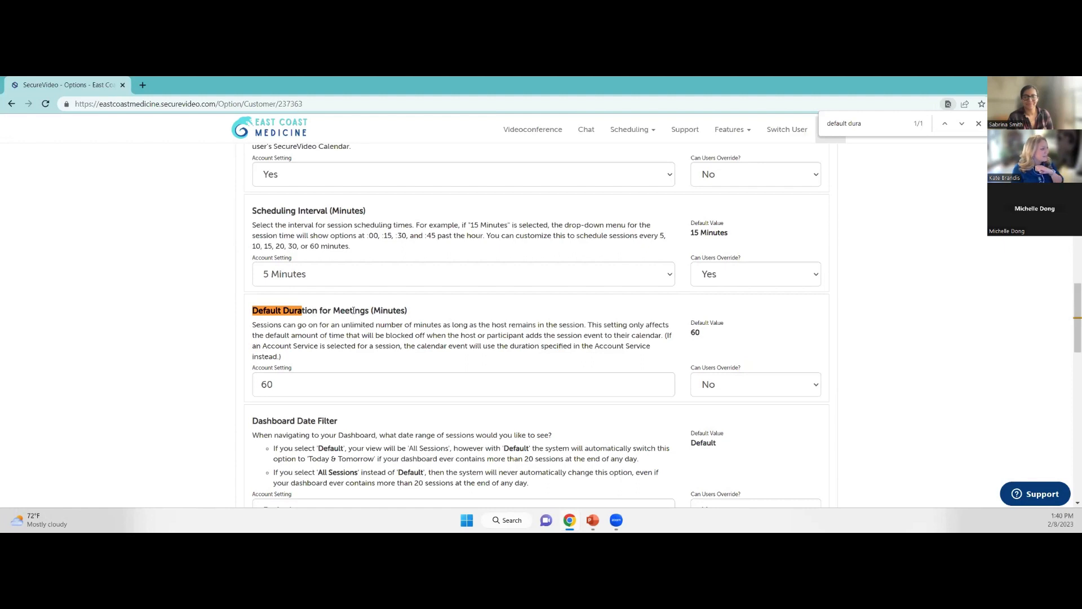
# Change Default Duration for Meetings from 60 to 30 minutes and return to the dashboard.
pyautogui.click(354, 388)
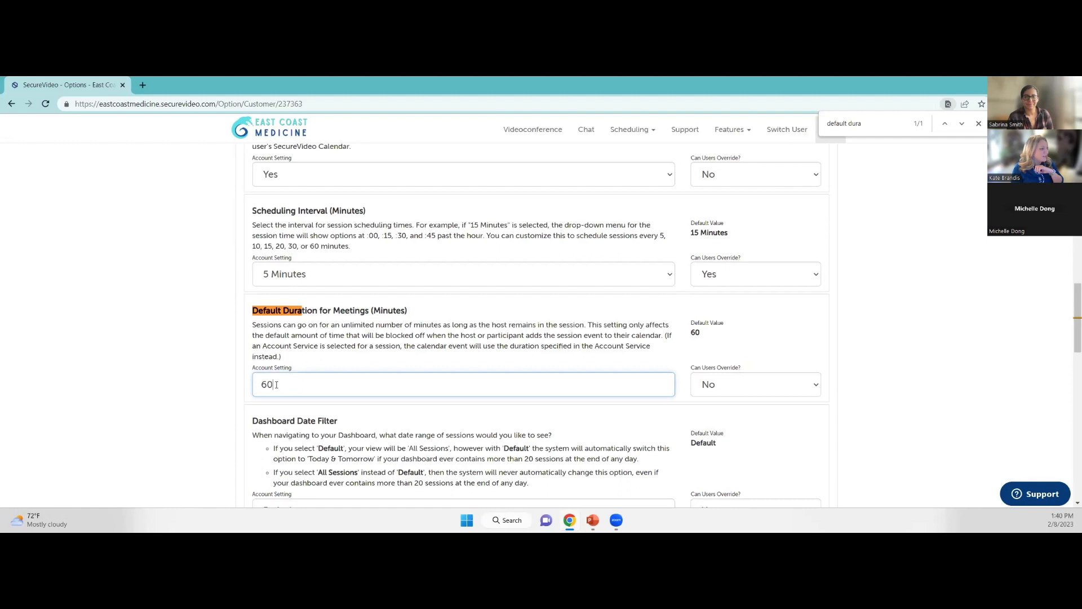
pyautogui.moveTo(276, 385); pyautogui.dragTo(253, 377)
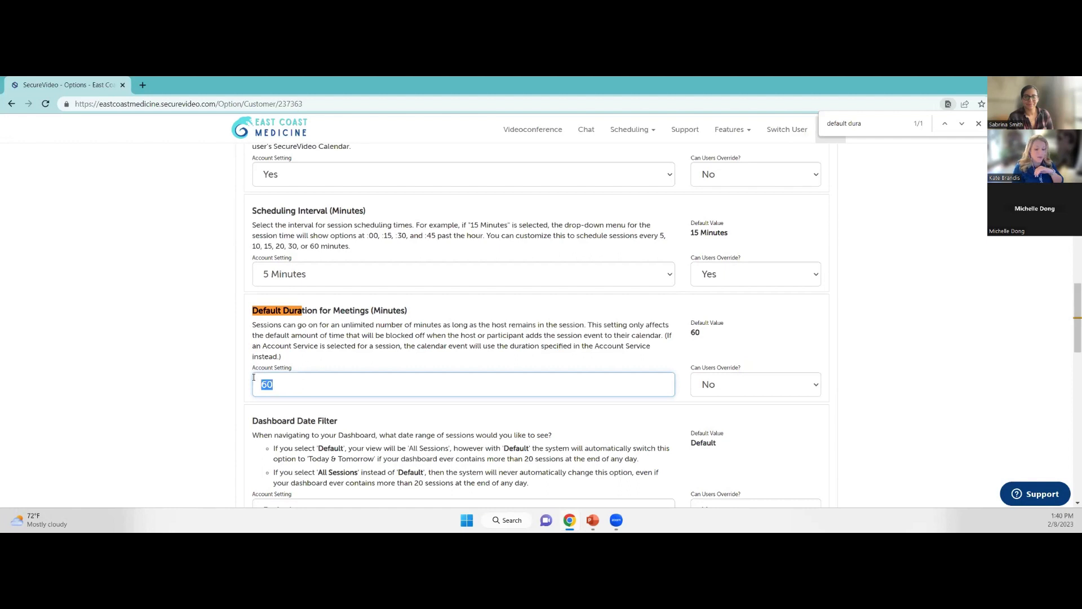
pyautogui.write('30')
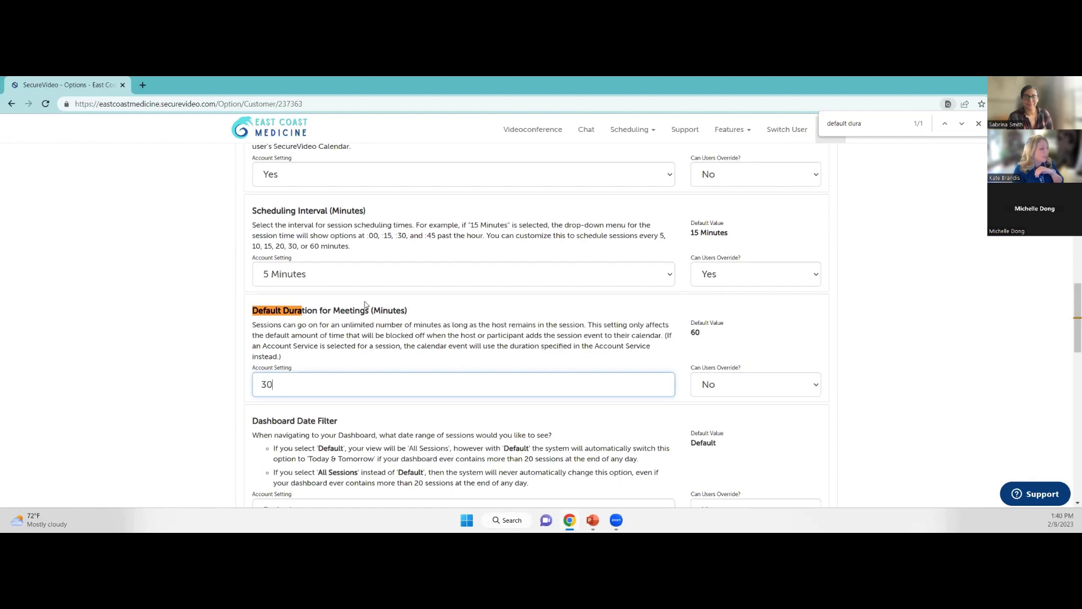
pyautogui.click(225, 336)
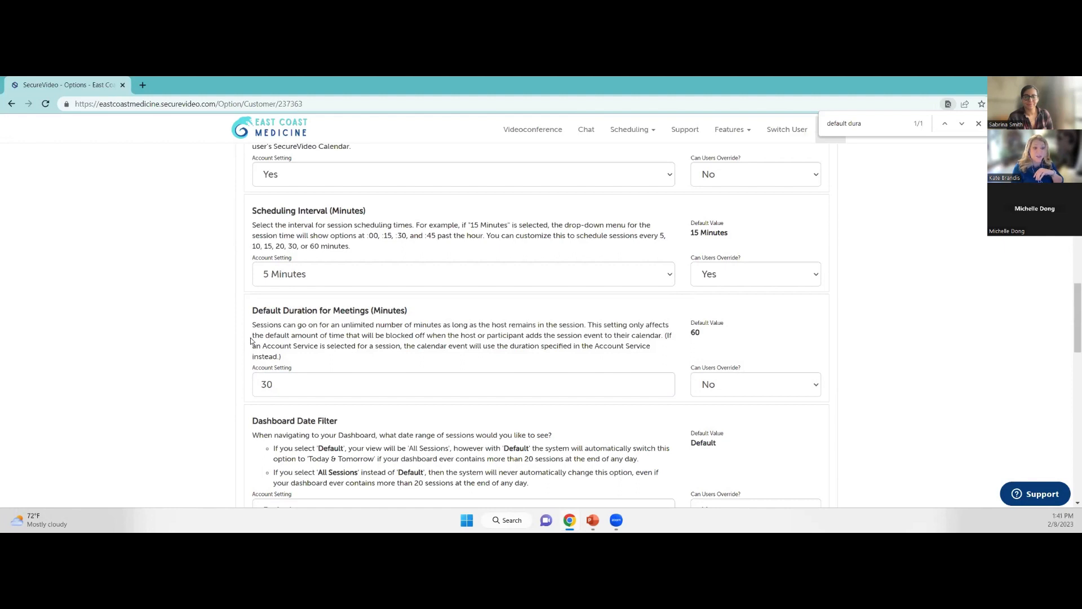
pyautogui.click(551, 131)
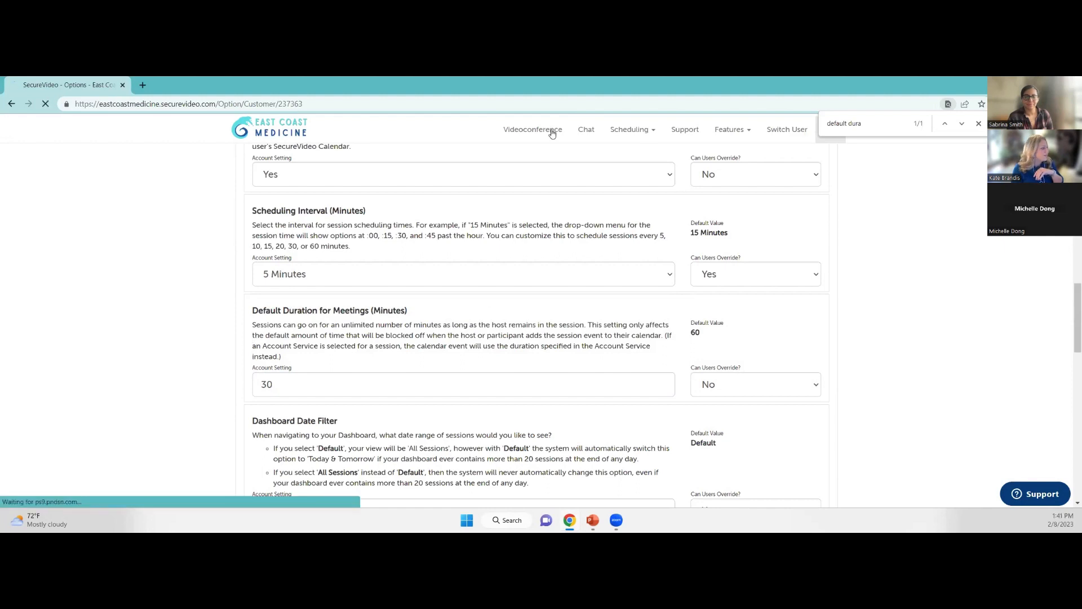
# Add the Tuesday 2/14 session to Google Calendar.
pyautogui.scroll(-4, 276, 254)
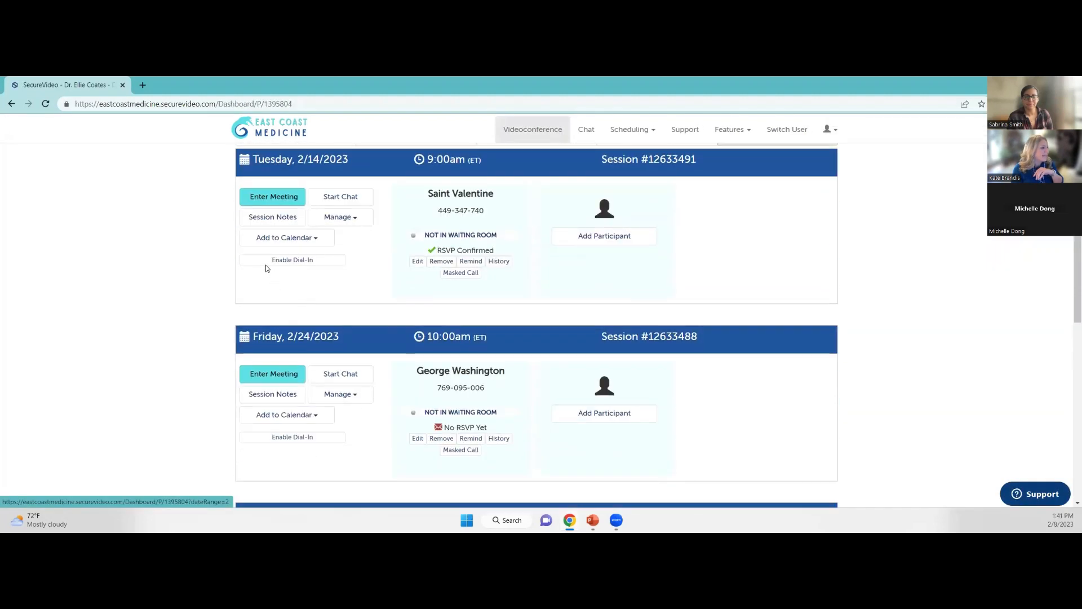
pyautogui.click(288, 244)
pyautogui.click(286, 261)
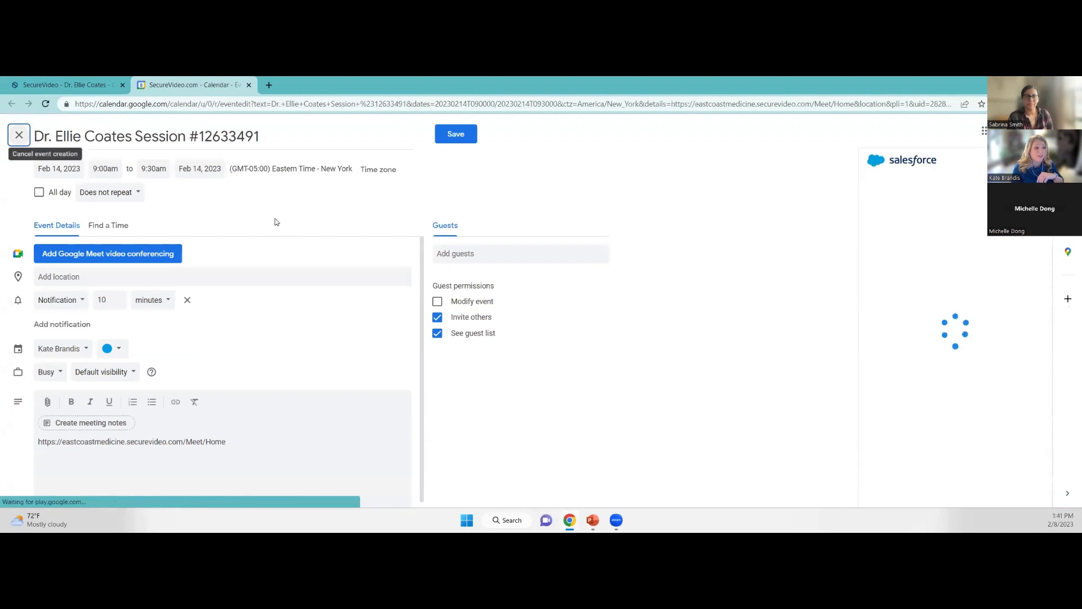
# Check the draft event's 9:00–9:30am times, then close the Calendar tab without saving.
pyautogui.click(107, 168)
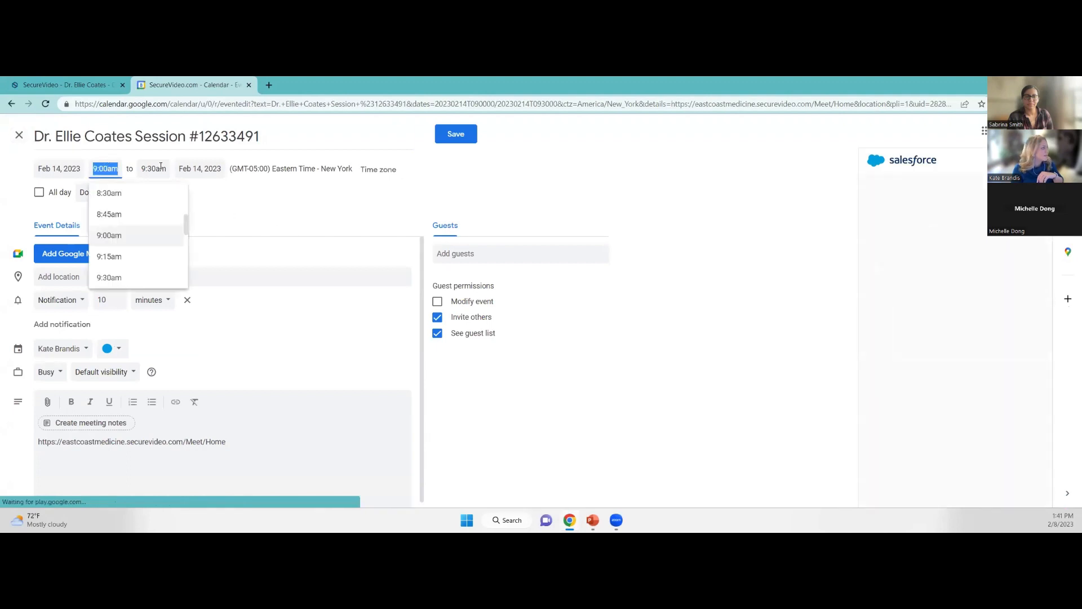
pyautogui.click(161, 168)
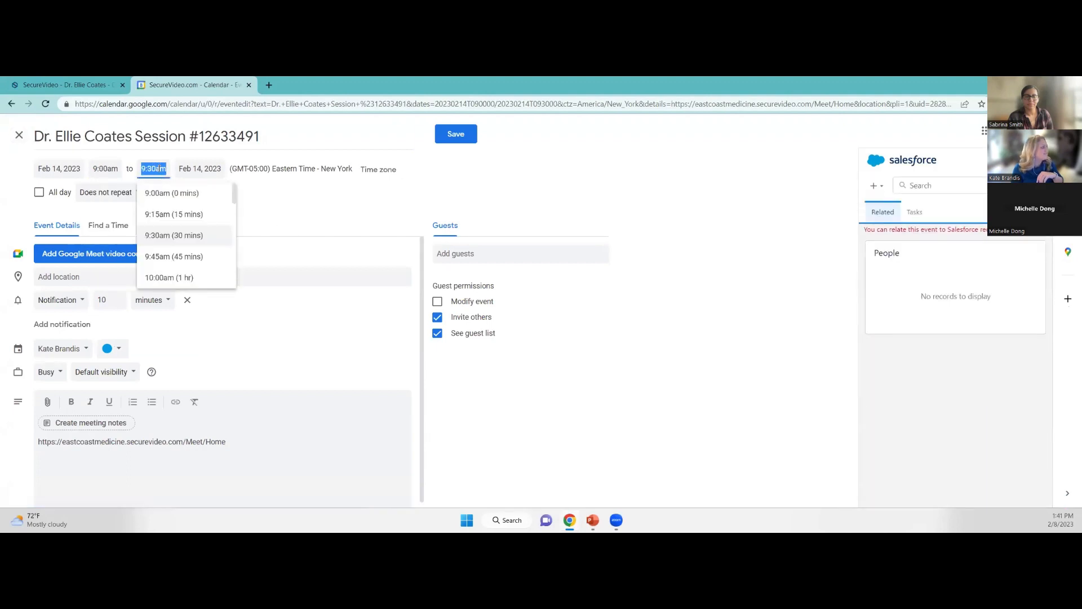
pyautogui.click(248, 86)
pyautogui.click(598, 162)
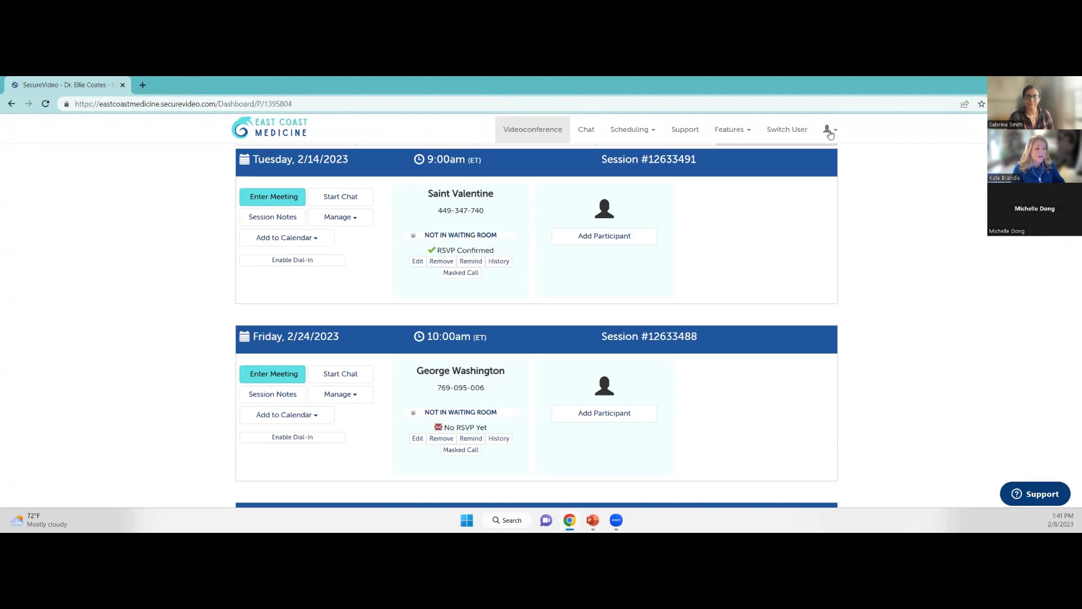
# Scroll the session cards, highlighting the RSVP Confirmed and No RSVP Yet participant statuses.
pyautogui.scroll(1, 890, 329)
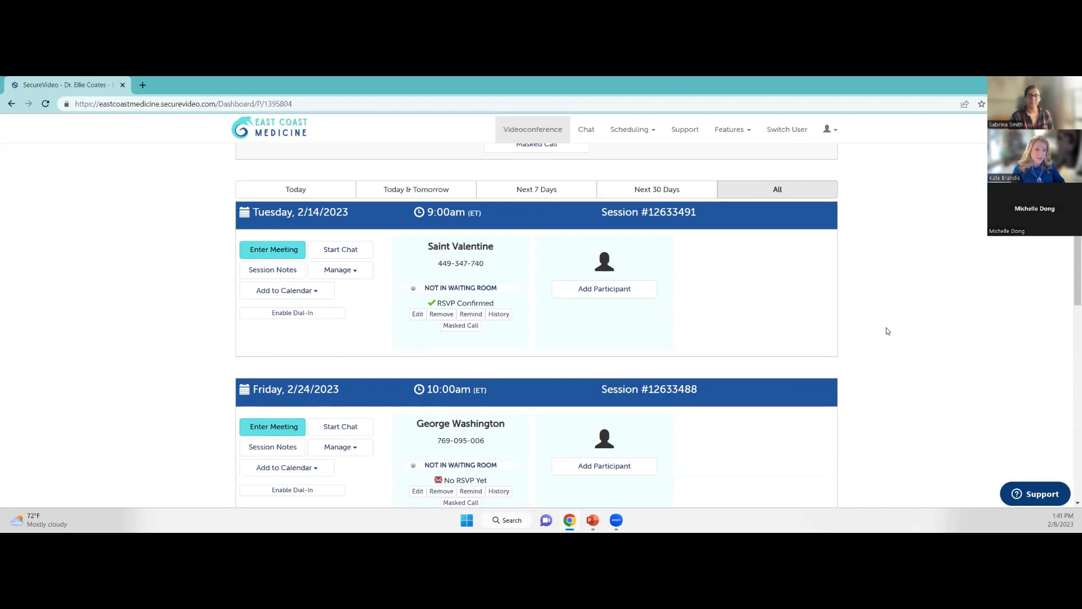
pyautogui.scroll(3, 687, 285)
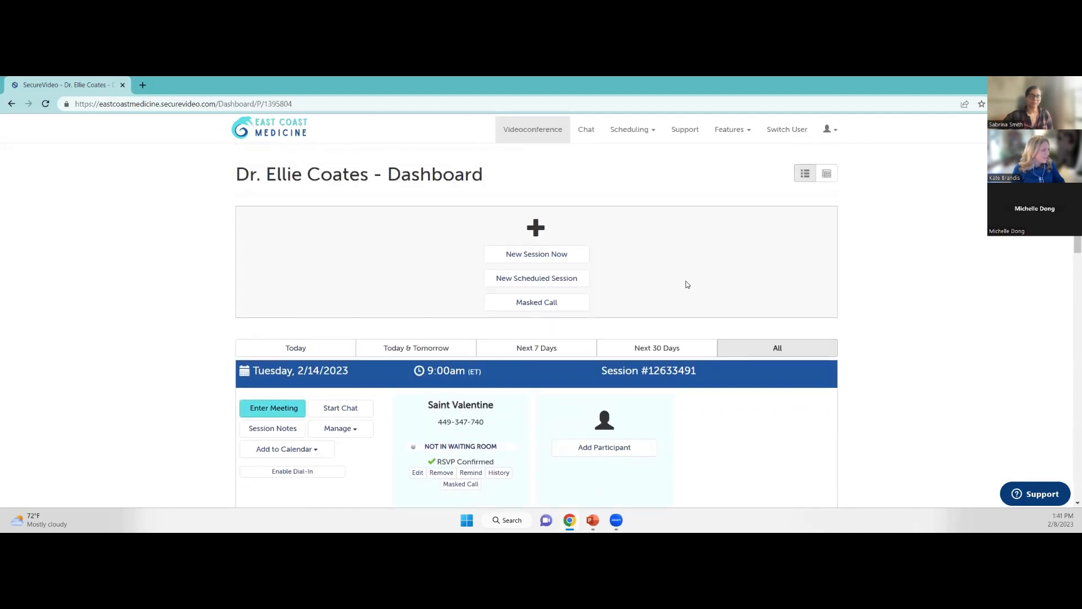
pyautogui.scroll(-4, 687, 285)
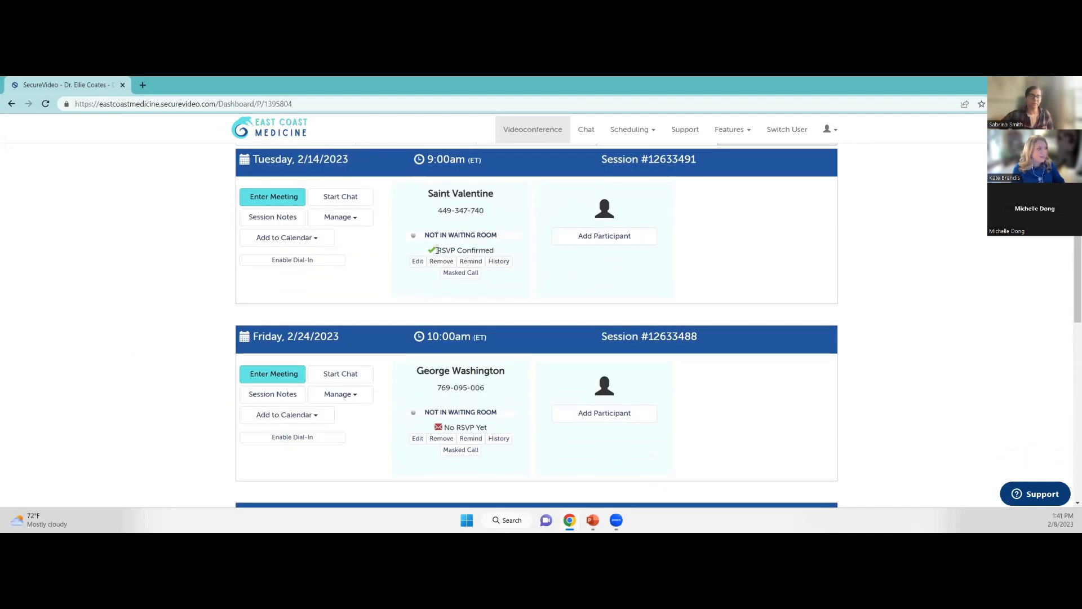
pyautogui.moveTo(438, 249); pyautogui.dragTo(503, 253)
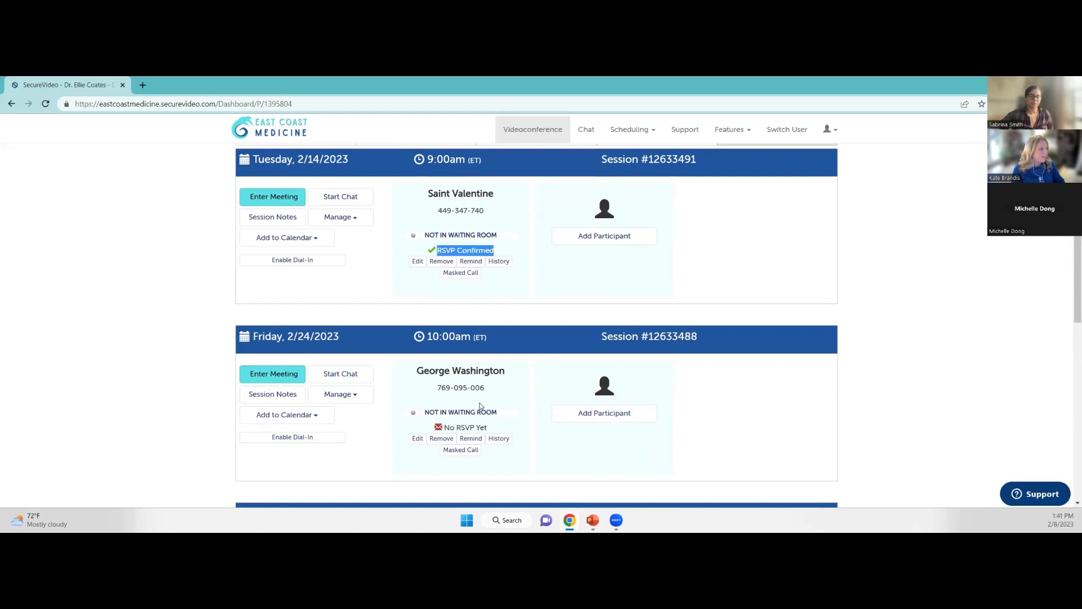
pyautogui.moveTo(445, 427); pyautogui.dragTo(488, 430)
pyautogui.click(489, 433)
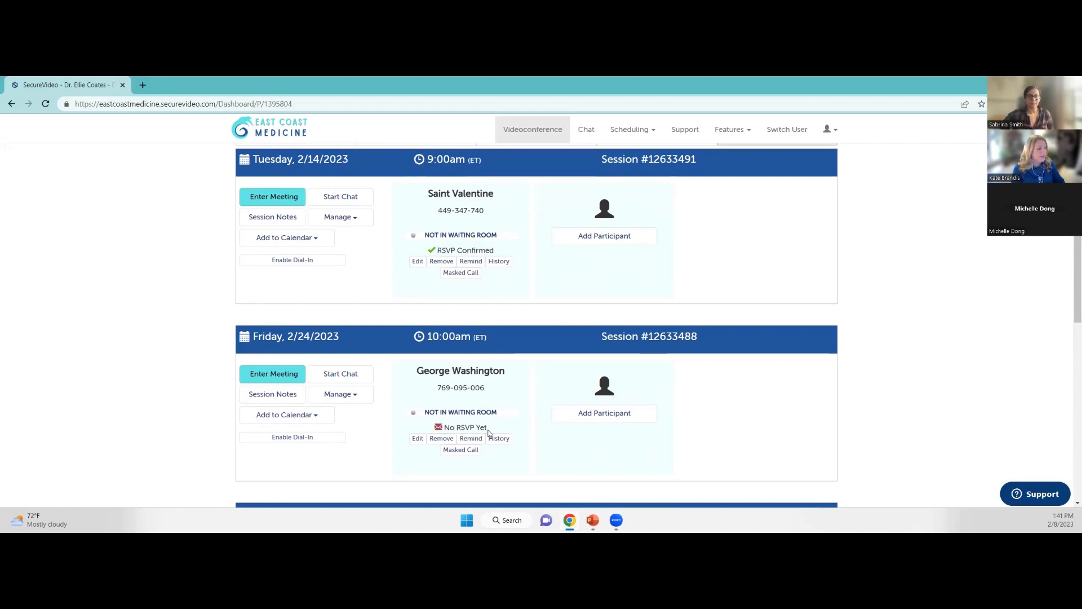
pyautogui.scroll(-4, 484, 437)
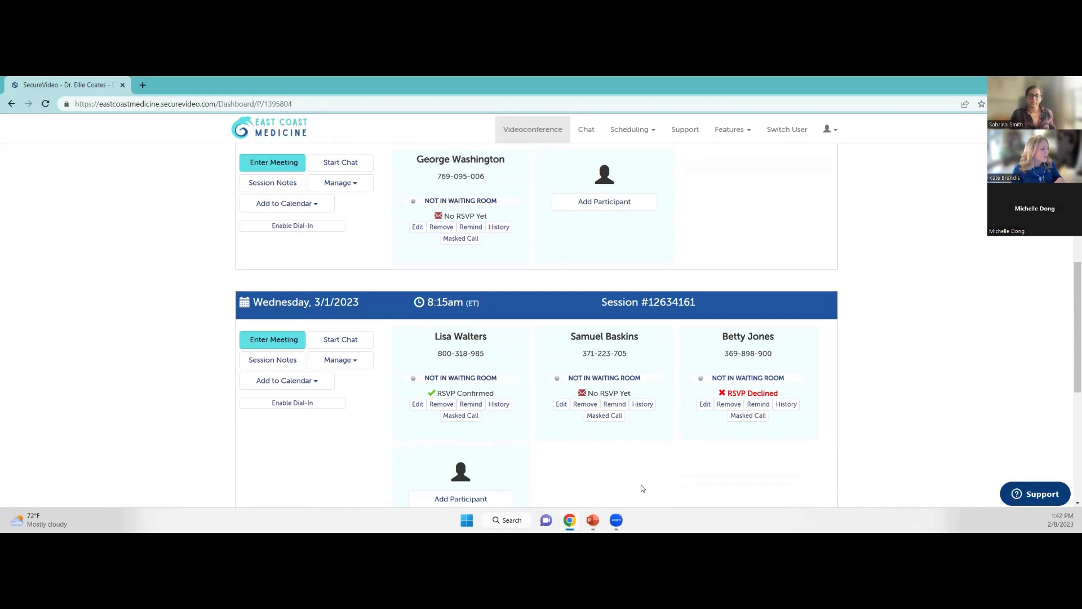
pyautogui.scroll(7, 637, 480)
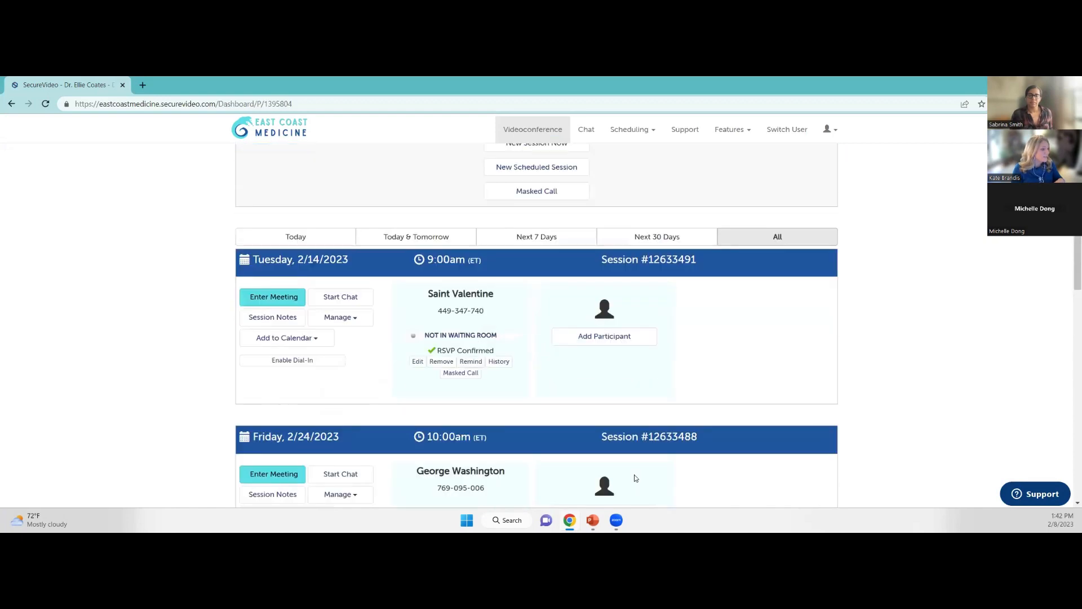
pyautogui.scroll(-10, 635, 478)
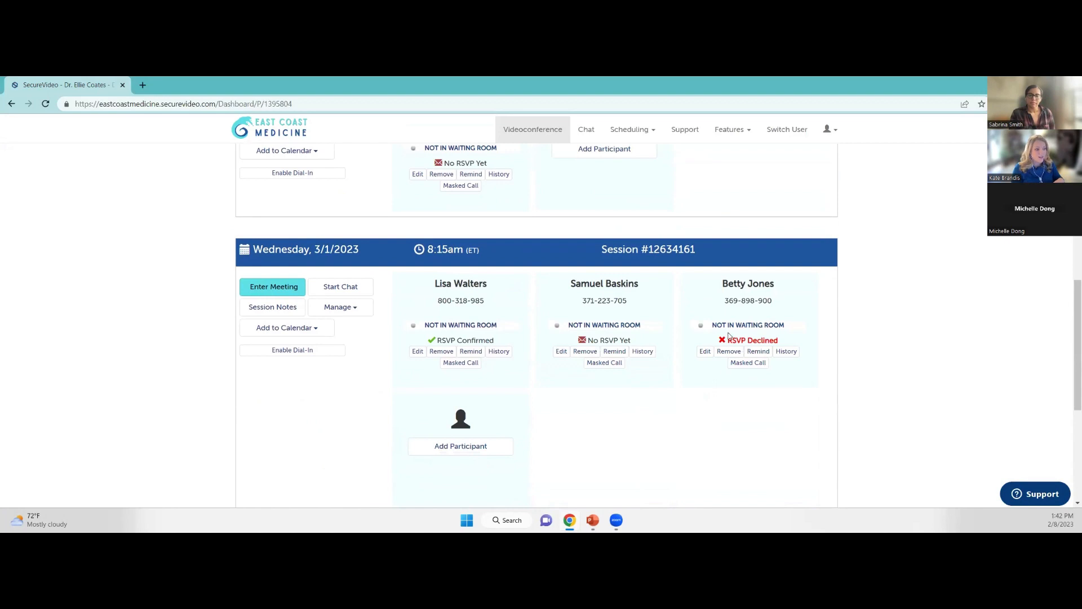
pyautogui.moveTo(731, 339); pyautogui.dragTo(788, 344)
pyautogui.click(787, 344)
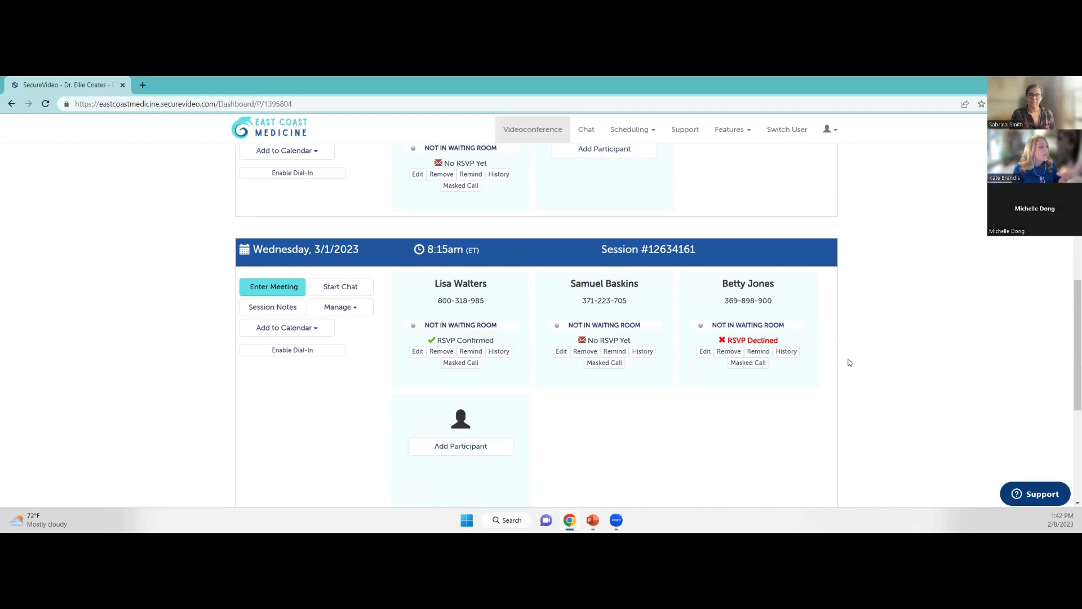
pyautogui.scroll(15, 852, 361)
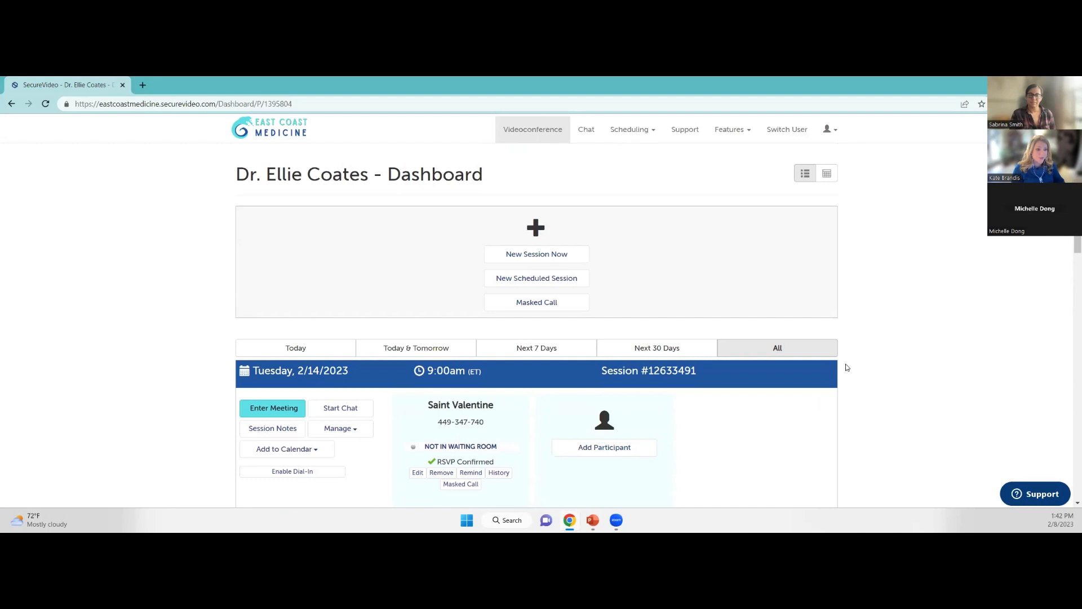
# Set Enable Meeting RSVPs Account Setting to No under Notifications and return to the dashboard.
pyautogui.click(830, 131)
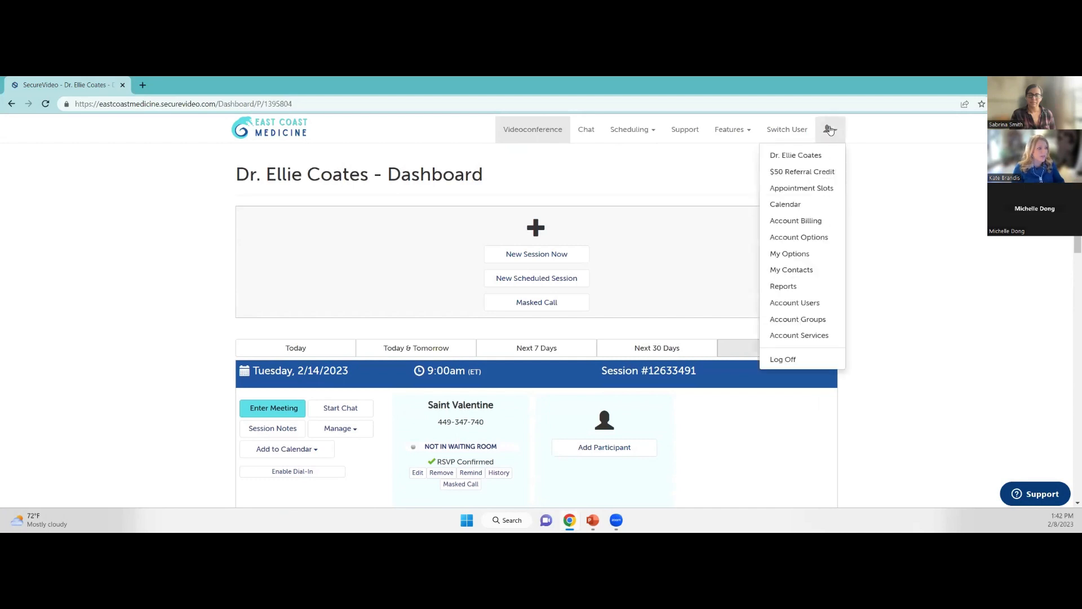
pyautogui.click(798, 239)
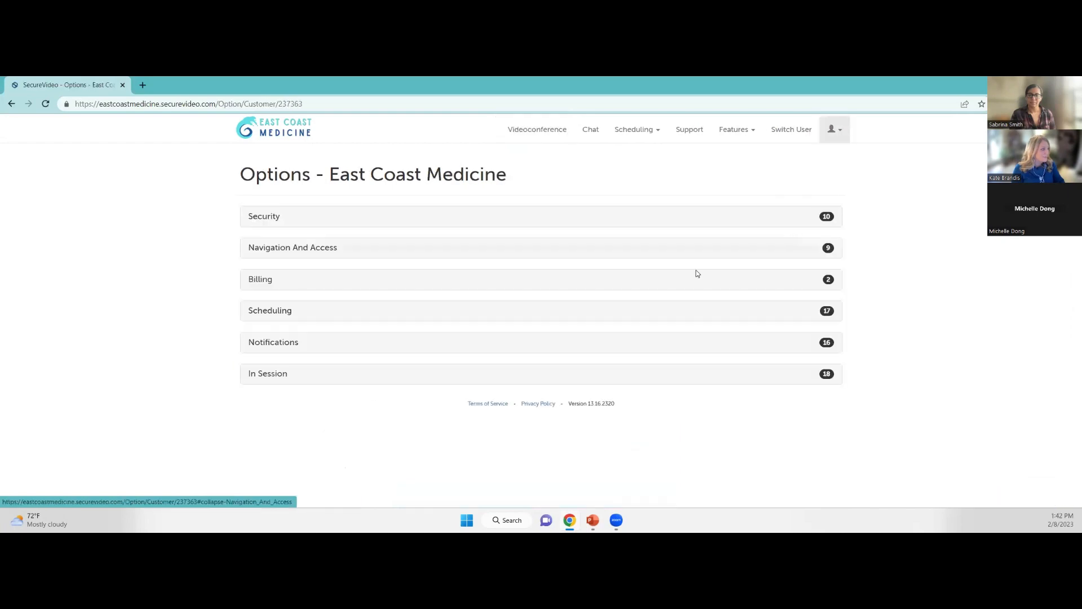
pyautogui.click(324, 350)
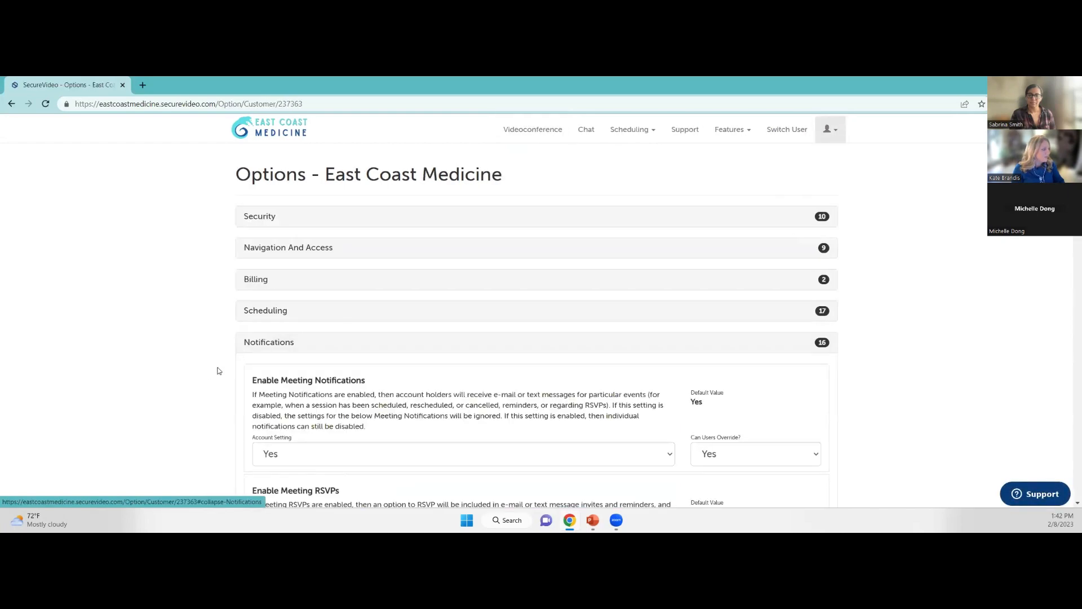
pyautogui.scroll(-5, 211, 370)
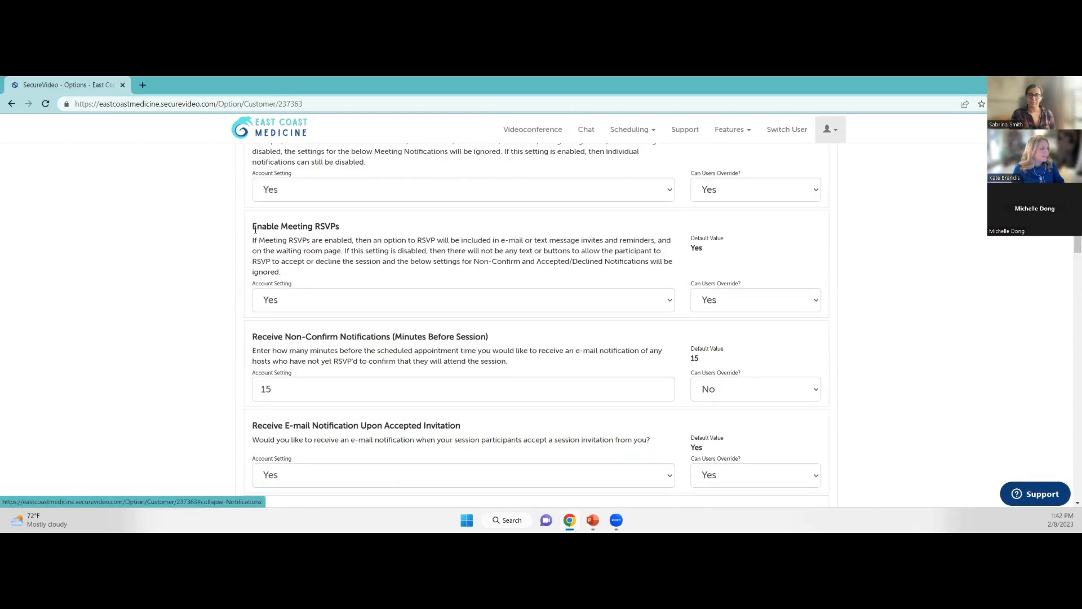
pyautogui.moveTo(254, 230); pyautogui.dragTo(342, 227)
pyautogui.click(341, 227)
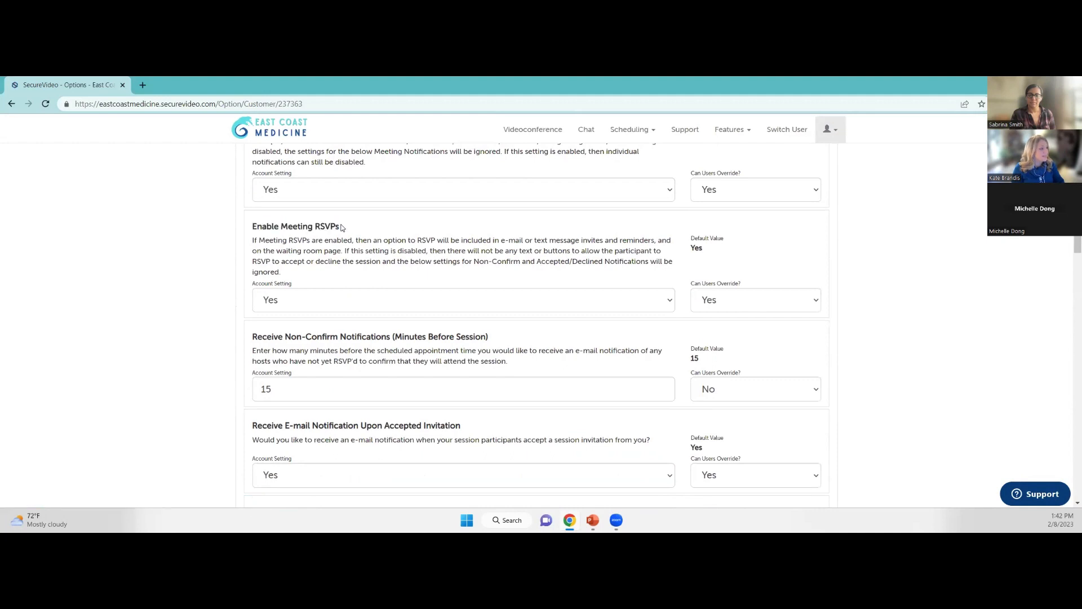
pyautogui.click(367, 304)
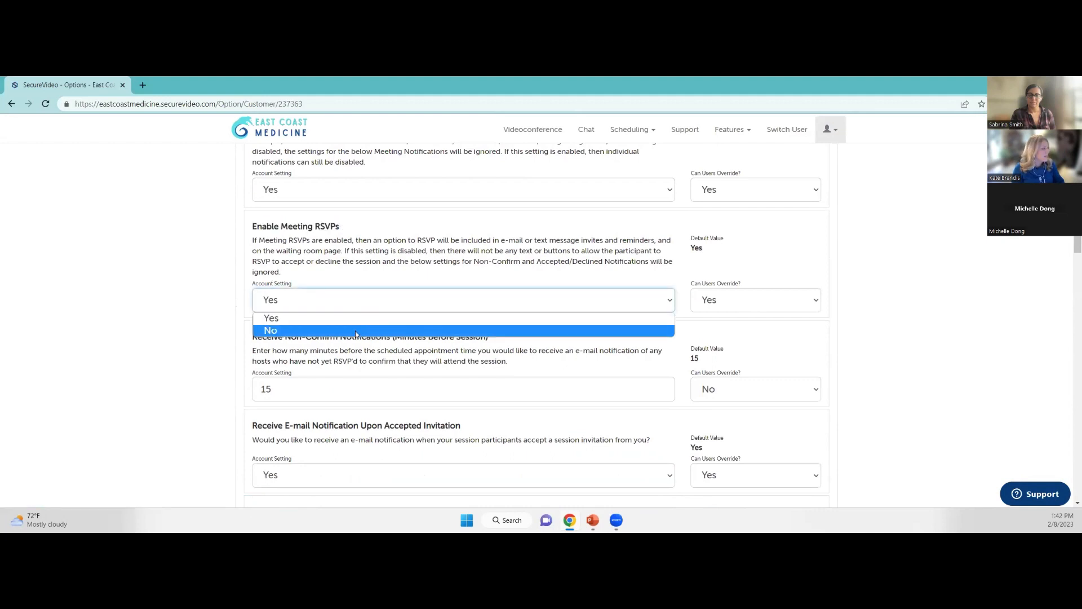
pyautogui.click(356, 332)
pyautogui.click(530, 137)
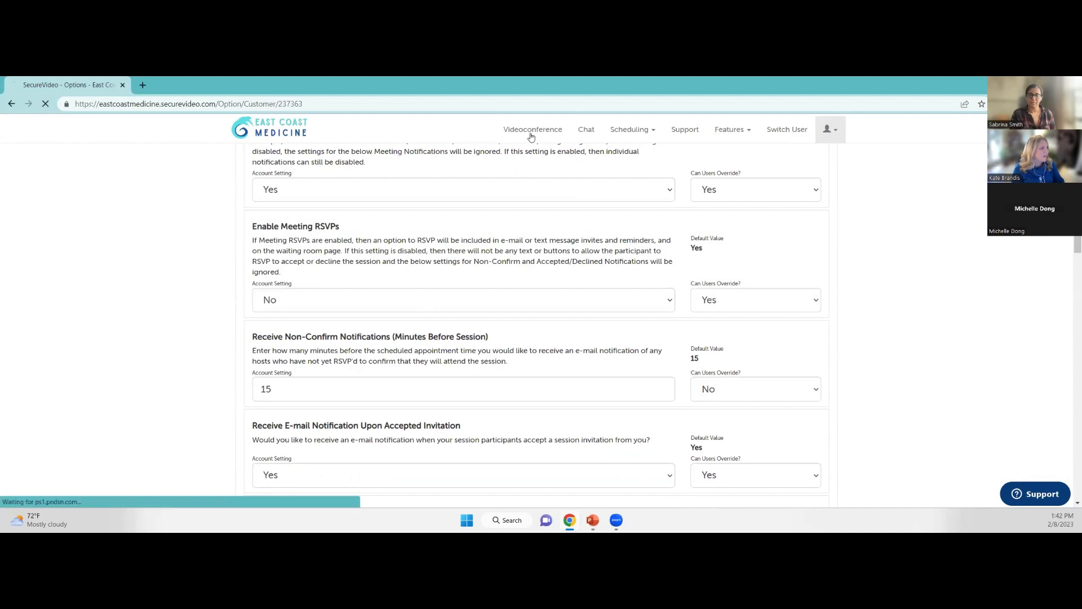
pyautogui.scroll(-4, 558, 265)
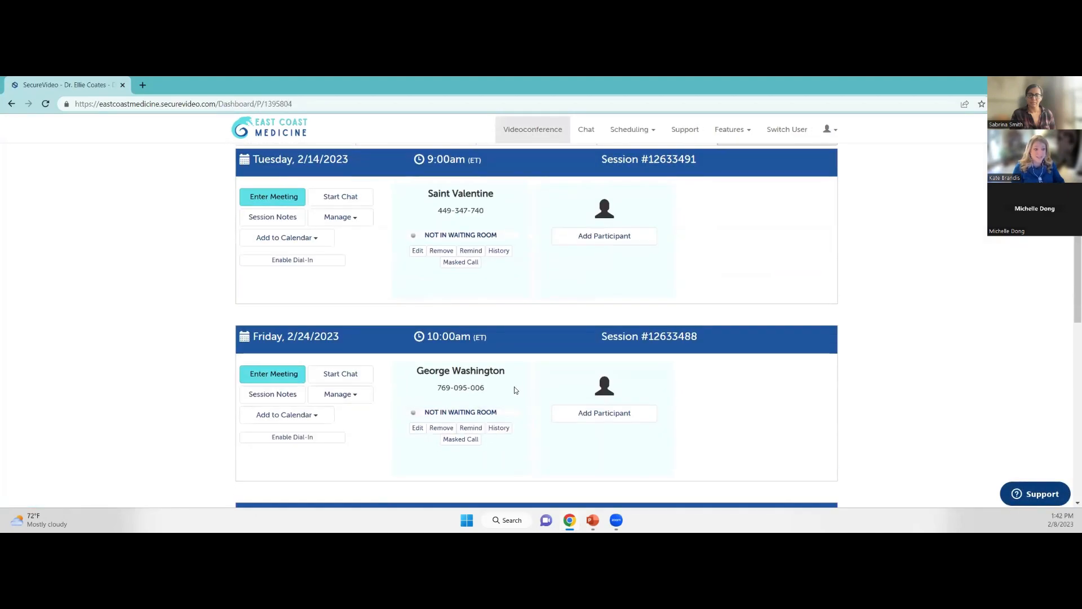
# Scroll down to the Friday 2/24 and Wednesday 3/1 sessions, then open the account menu.
pyautogui.scroll(-2, 533, 380)
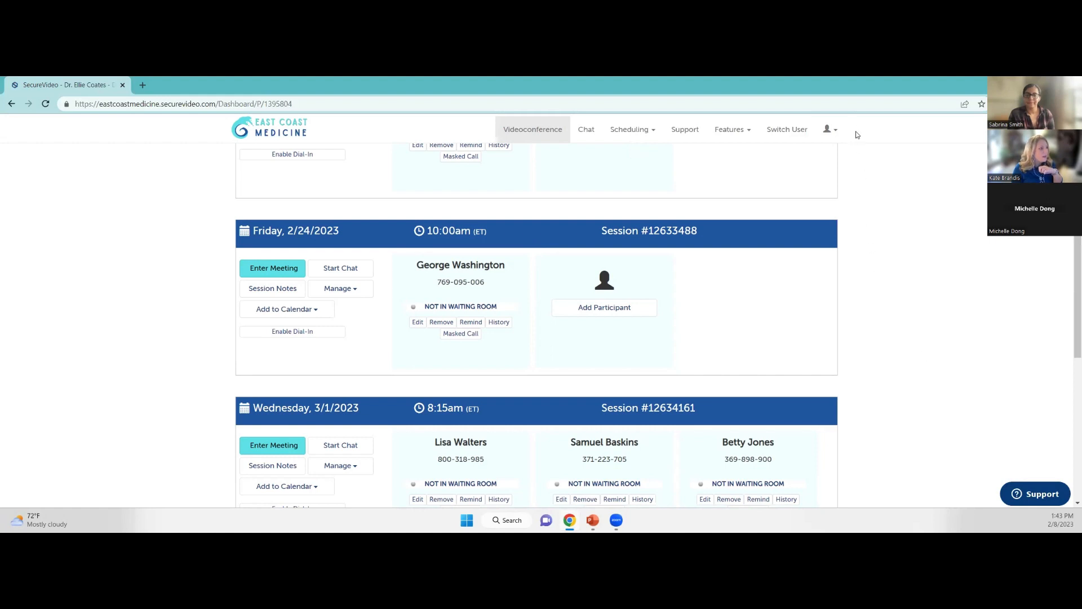
pyautogui.click(837, 131)
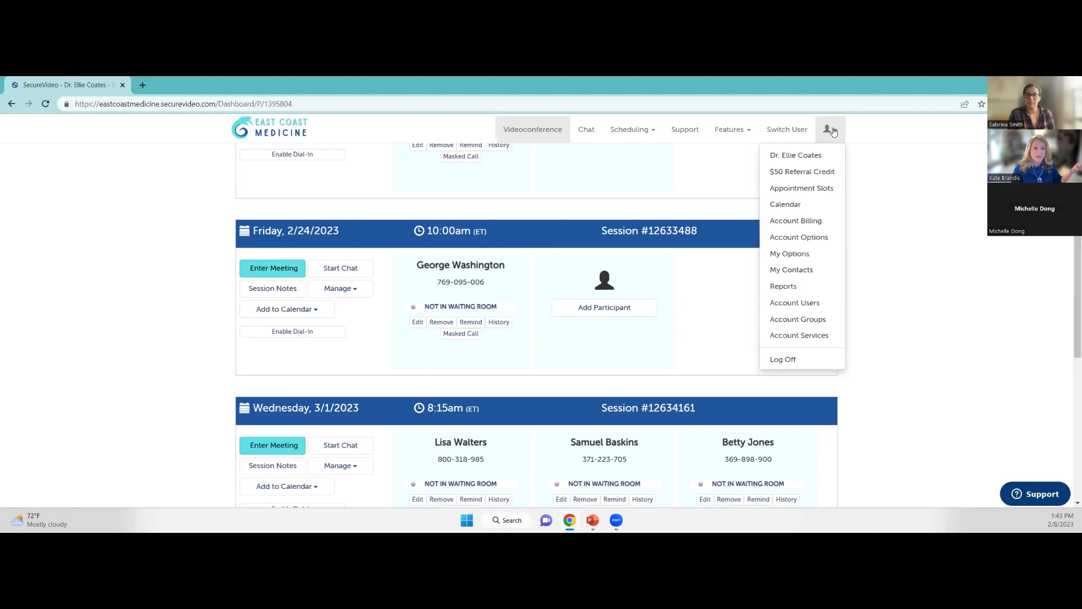
# Open Account Options, expand Notifications, and search 'first' to jump to First Reminder.
pyautogui.click(802, 237)
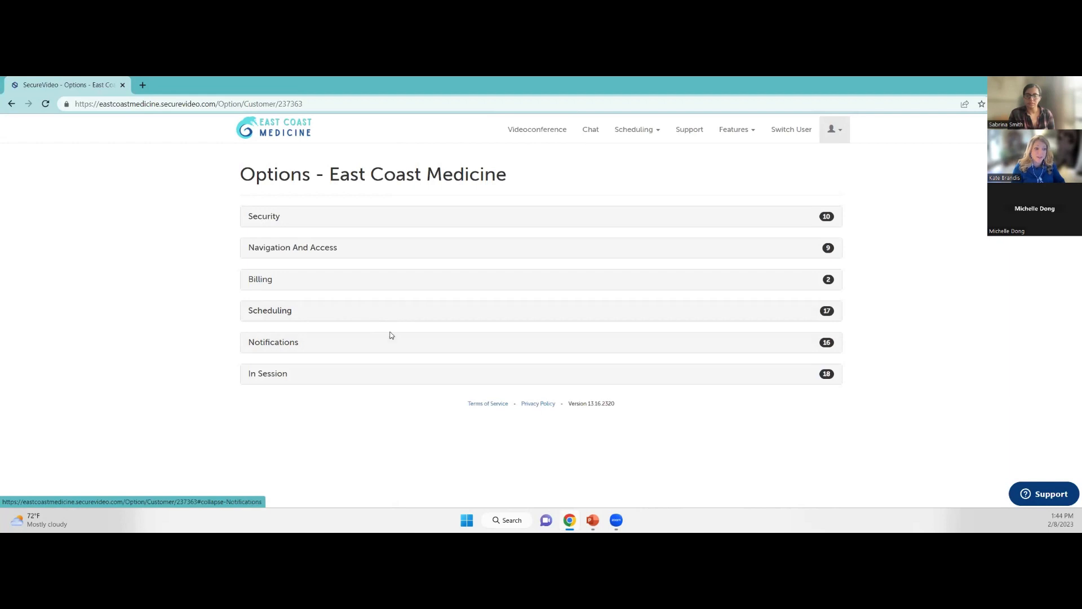
pyautogui.click(318, 344)
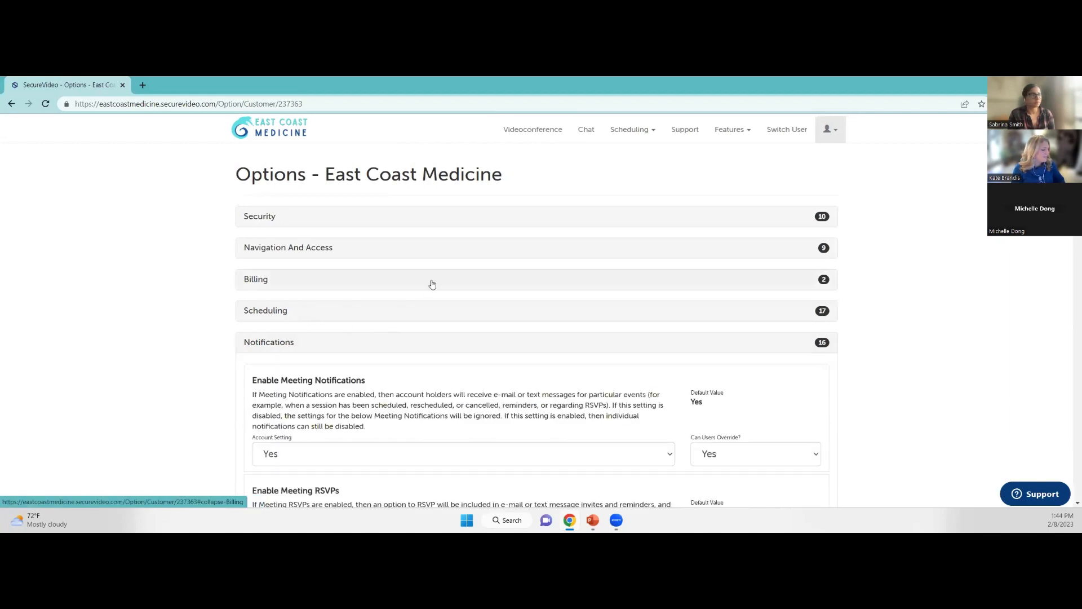
pyautogui.hotkey('ctrl', 'f')
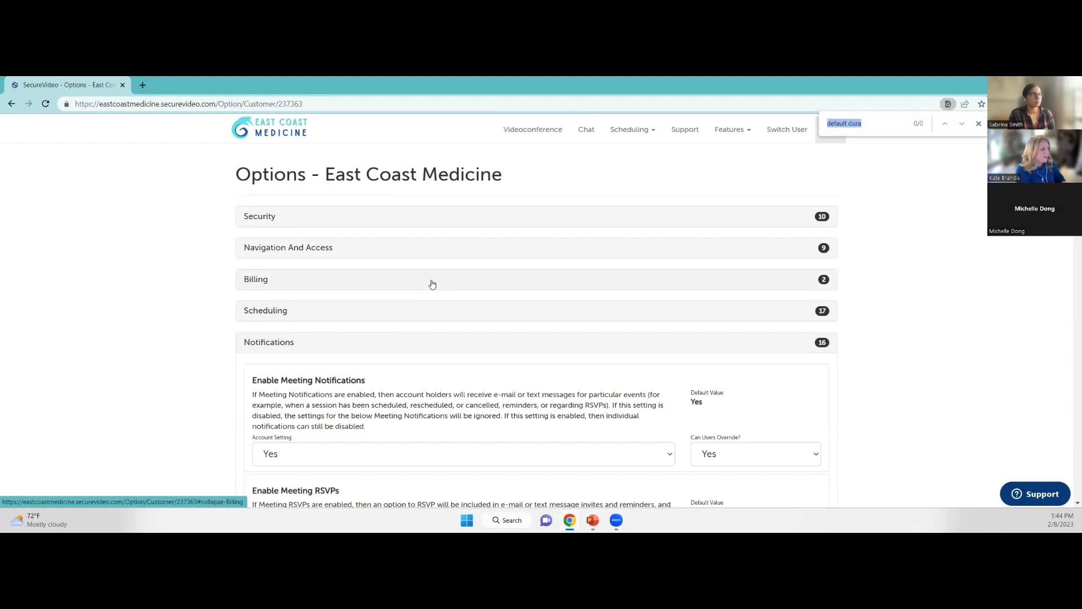
pyautogui.write('first')
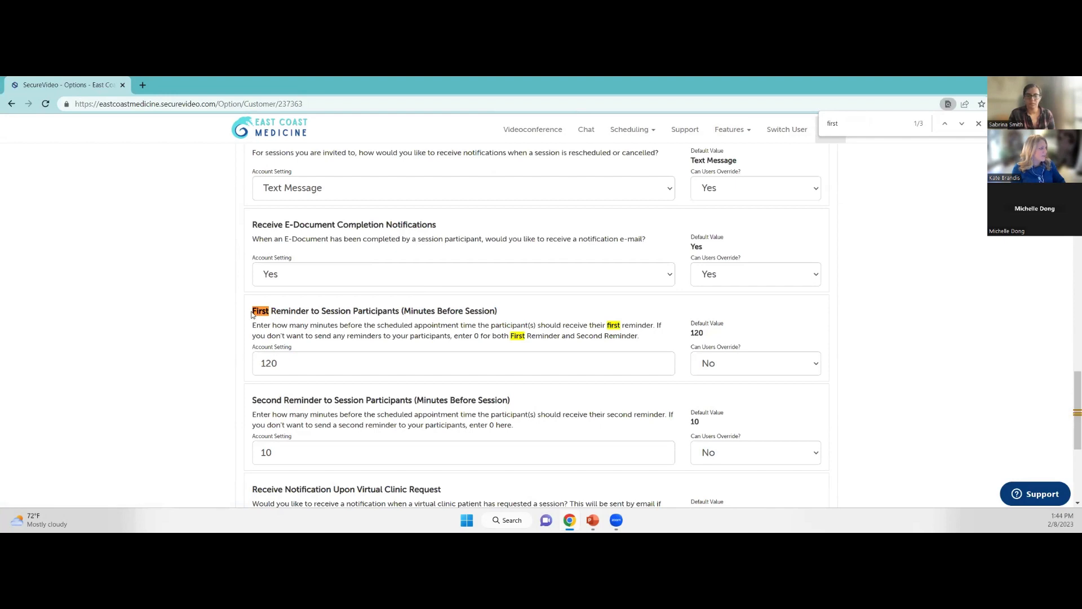
# Set the First Reminder to 1440 minutes and the Second Reminder to 60 minutes.
pyautogui.moveTo(252, 314); pyautogui.dragTo(499, 311)
pyautogui.click(499, 310)
pyautogui.click(301, 364)
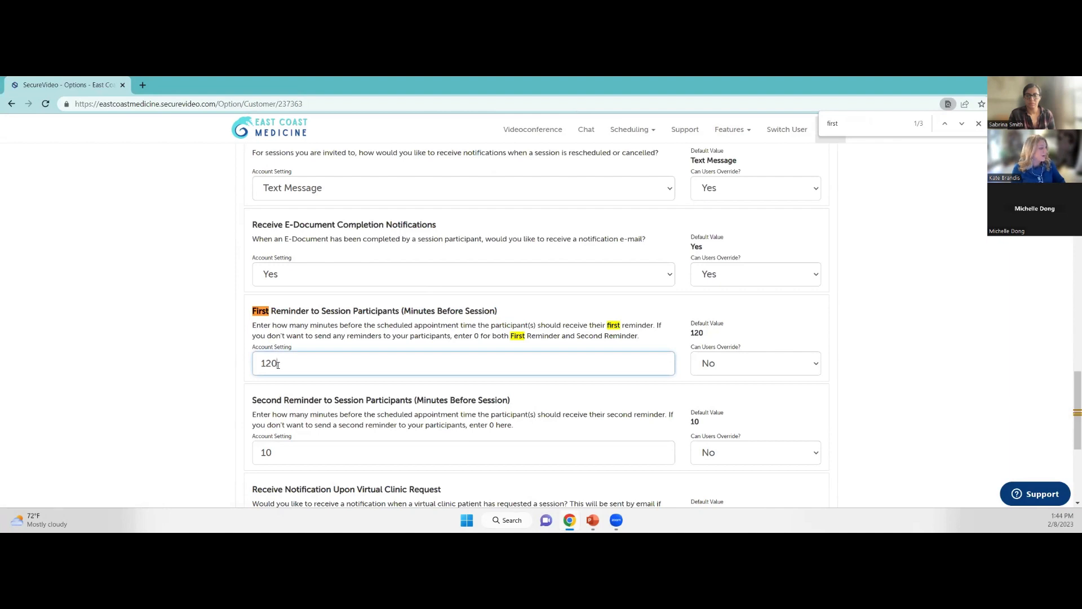
pyautogui.moveTo(277, 364); pyautogui.dragTo(224, 362)
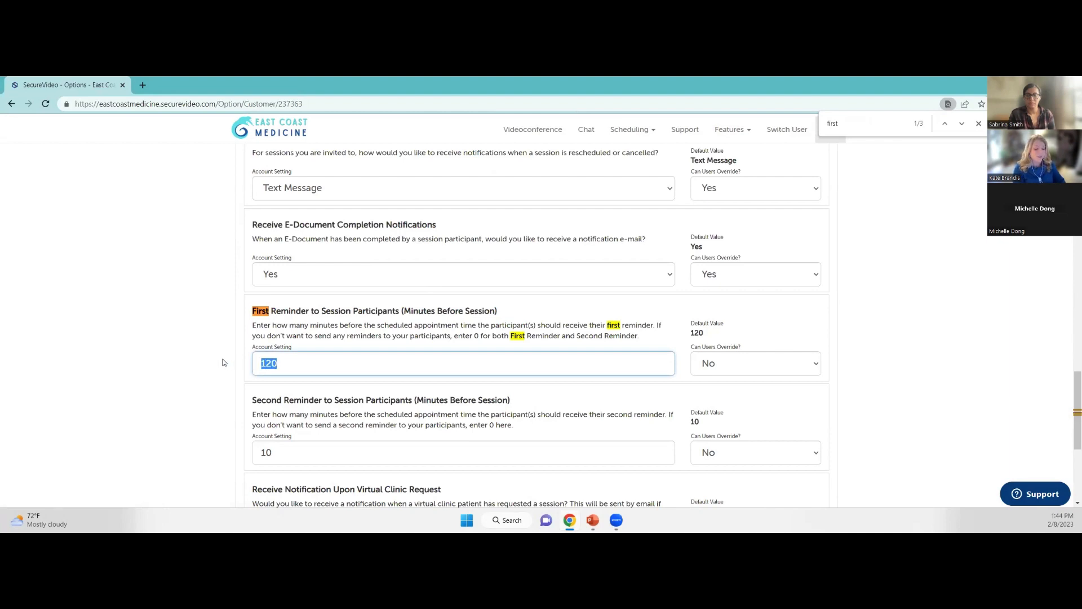
pyautogui.write('1')
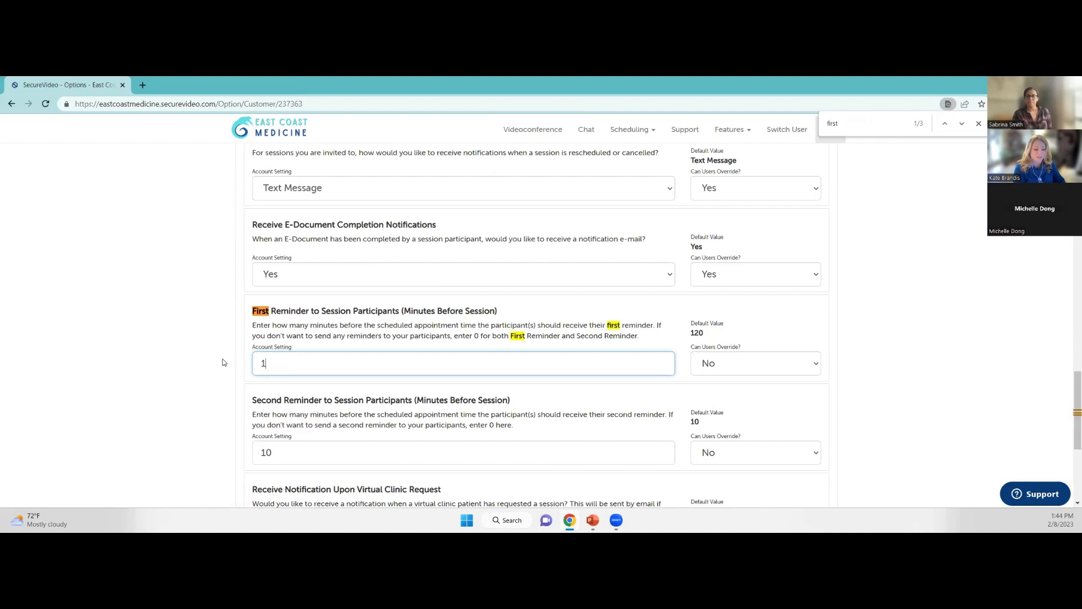
pyautogui.write('440')
pyautogui.click(224, 362)
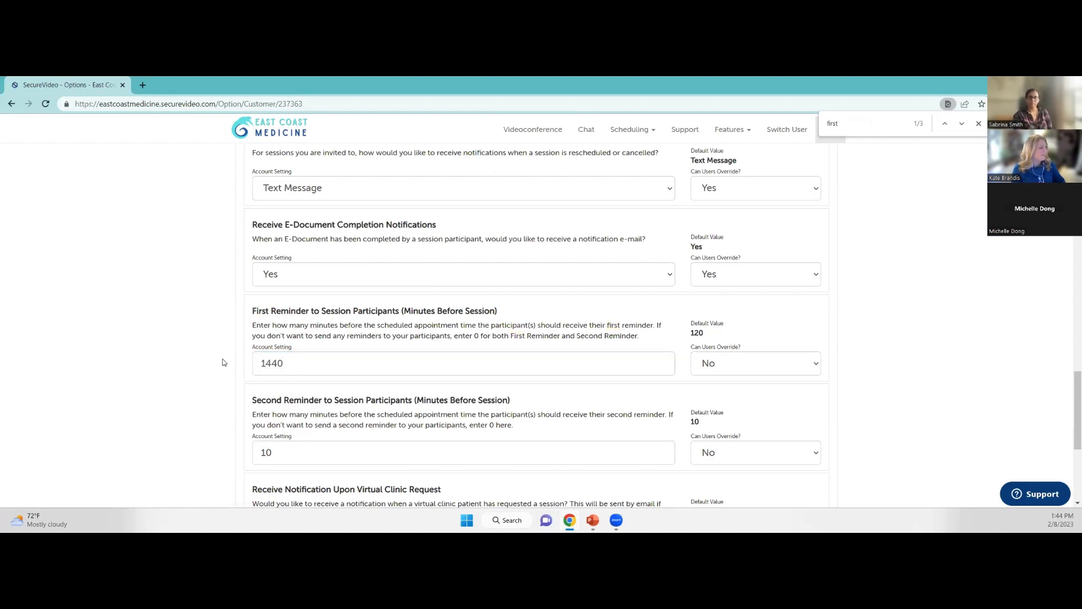
pyautogui.moveTo(283, 445); pyautogui.dragTo(252, 447)
pyautogui.write('60')
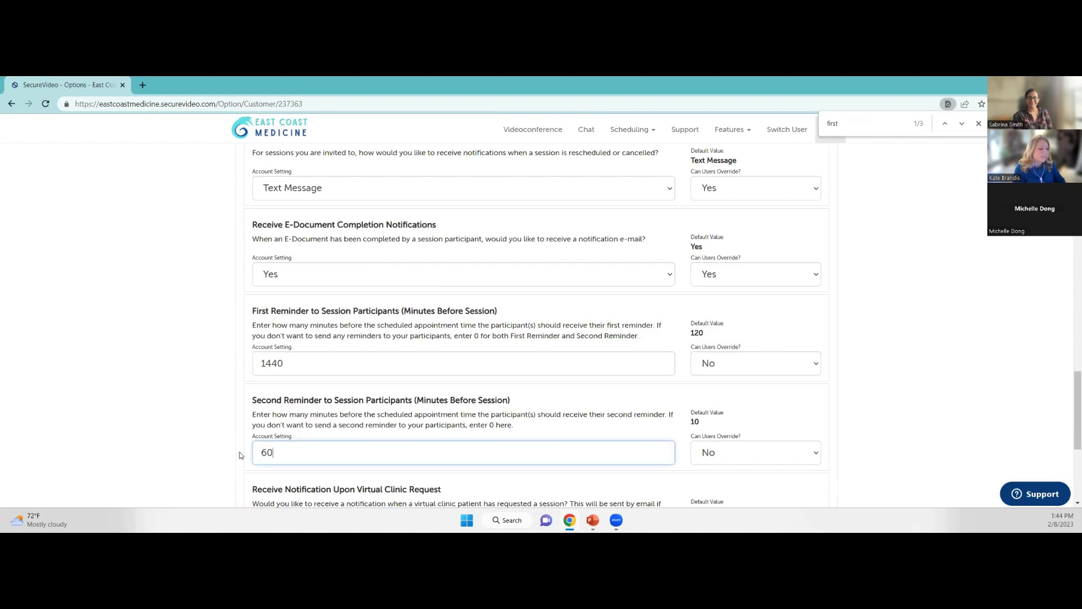
pyautogui.click(225, 445)
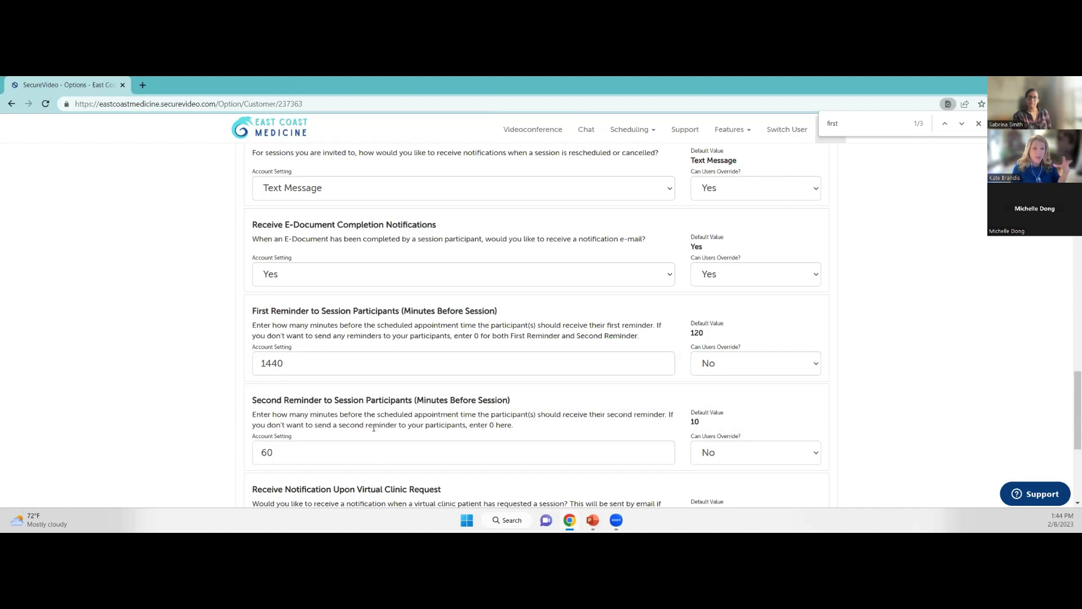
# Switch the First Reminder's Can Users Override to Yes, then back to No.
pyautogui.click(737, 366)
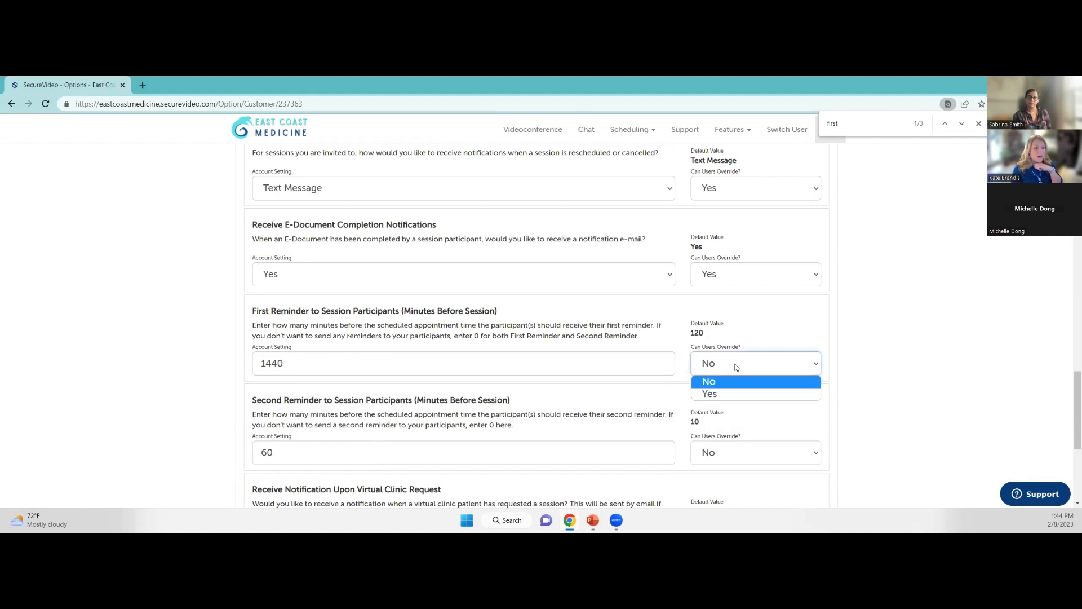
pyautogui.click(736, 366)
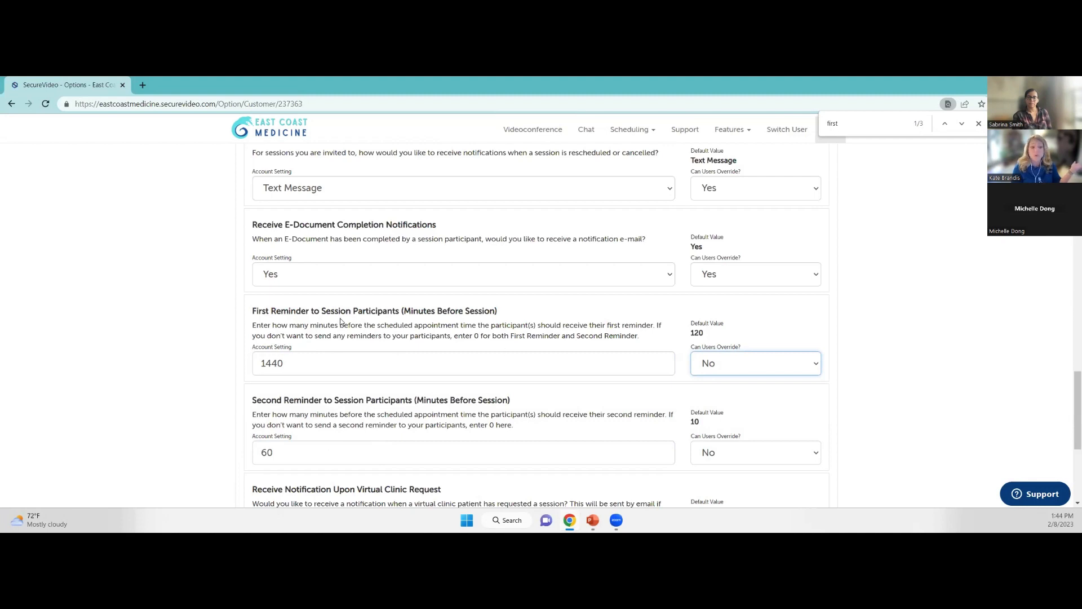
pyautogui.click(719, 370)
pyautogui.click(722, 394)
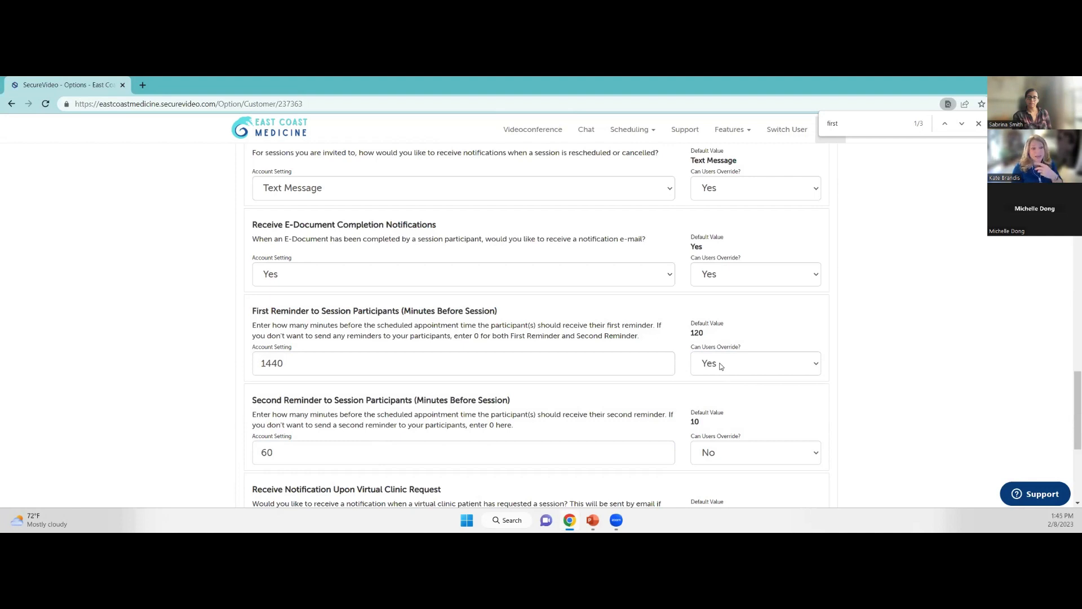
pyautogui.click(718, 365)
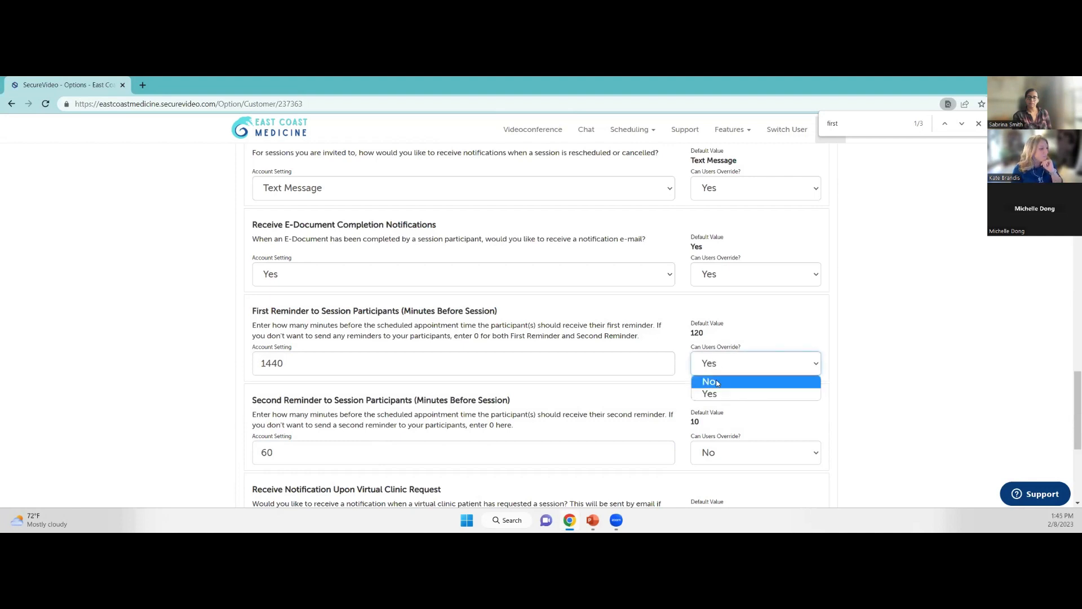
pyautogui.click(717, 382)
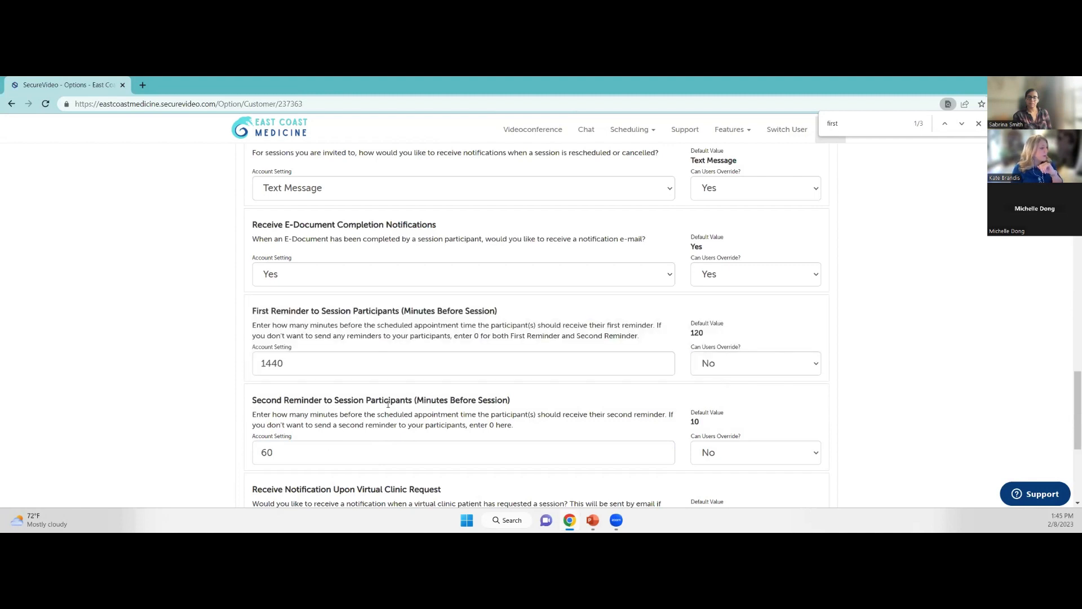
# Change the First Reminder to 0 minutes and close the find bar.
pyautogui.moveTo(287, 364); pyautogui.dragTo(204, 368)
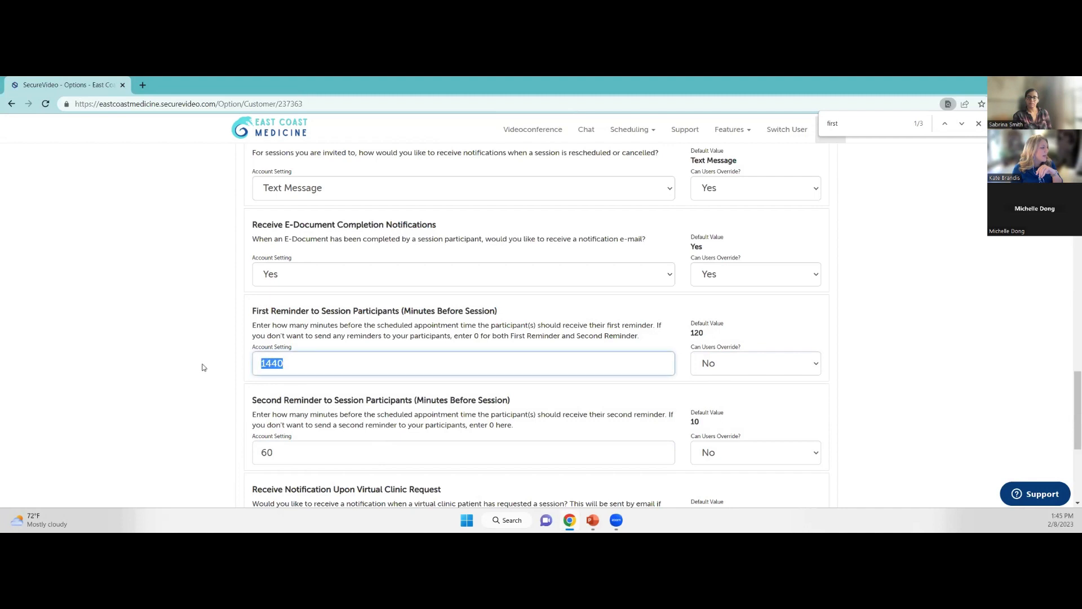
pyautogui.write('0')
pyautogui.click(202, 367)
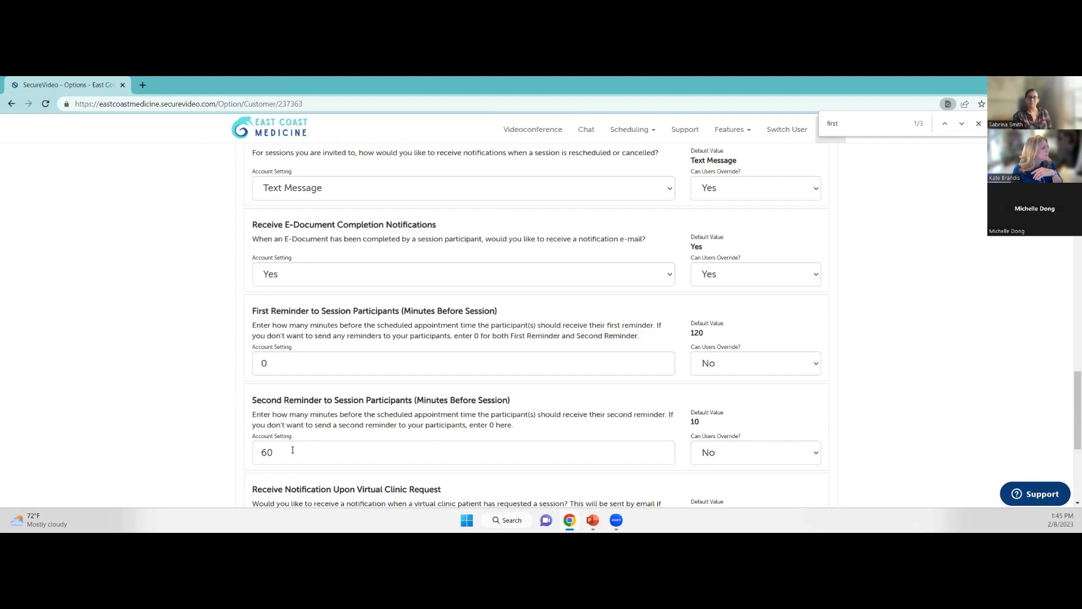
pyautogui.click(980, 123)
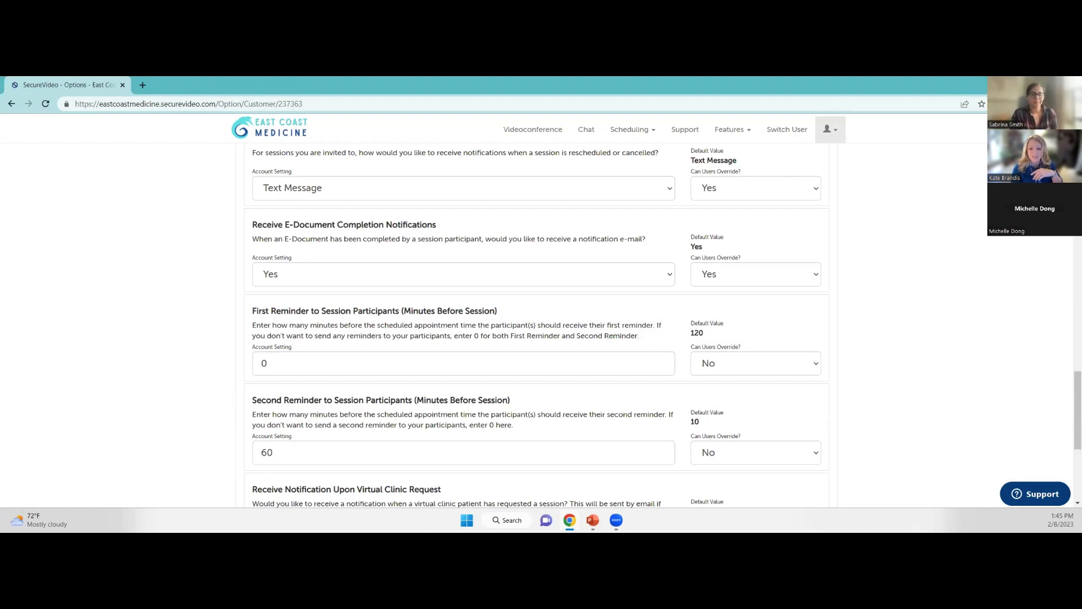
# Open the Videoconference dashboard, then present the Options and Settings slides.
pyautogui.click(540, 131)
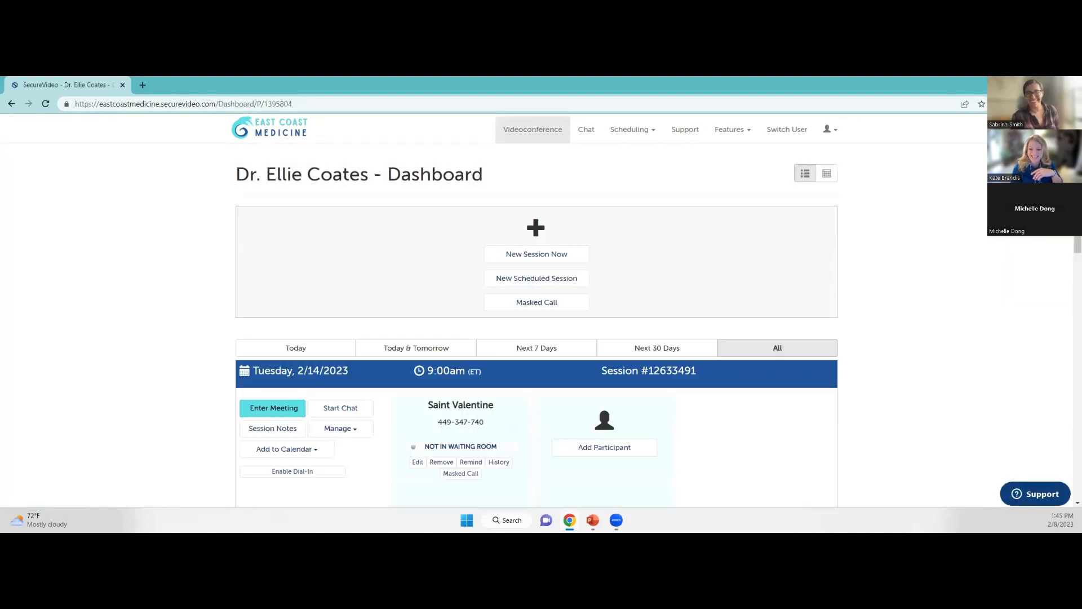
pyautogui.hotkey('alt', 'Tab')
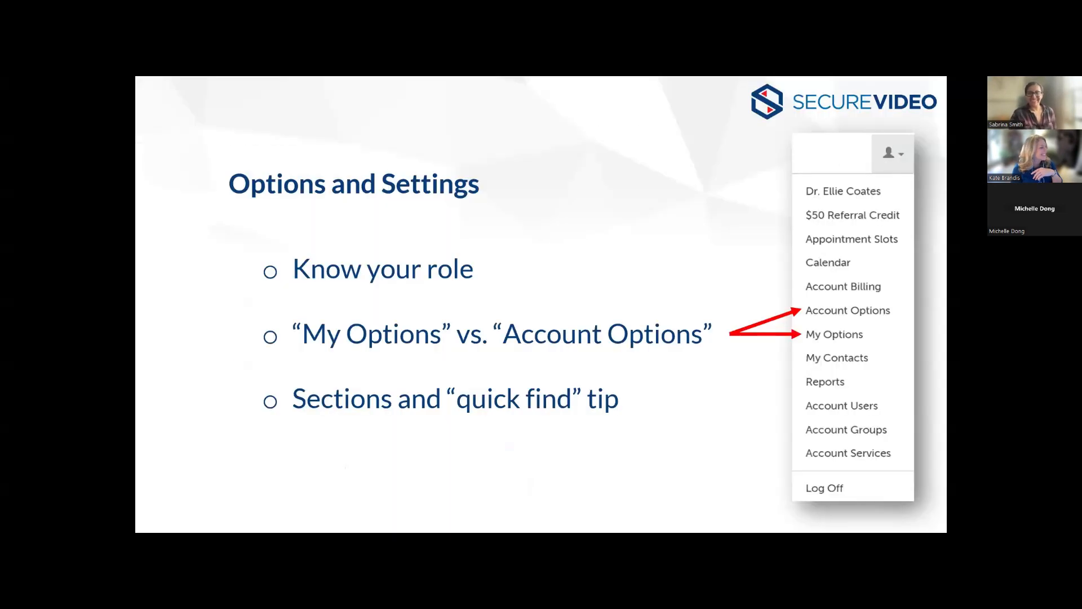
pyautogui.click(713, 368)
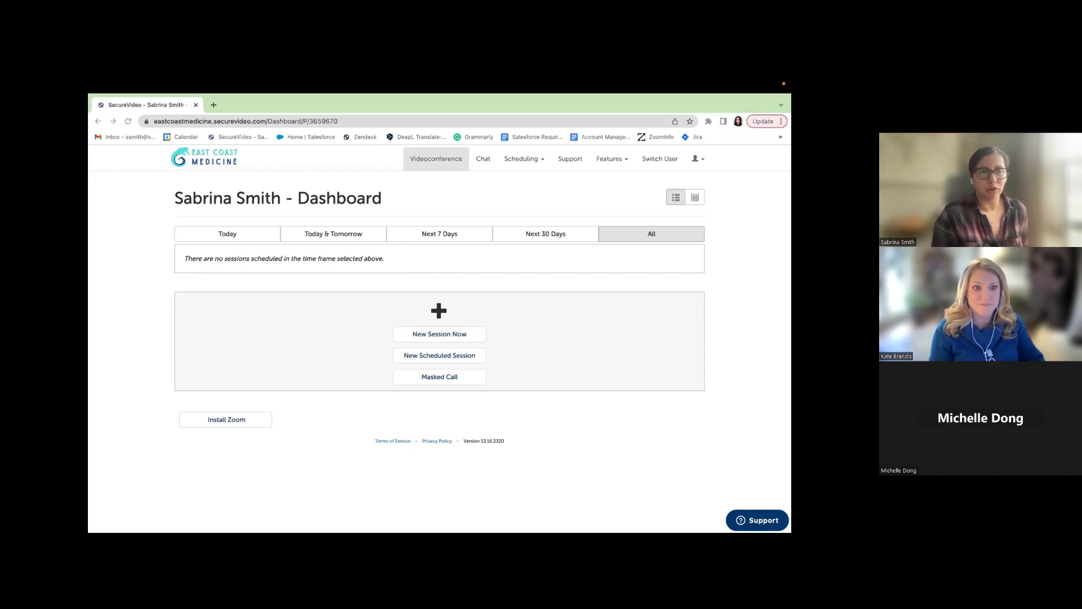
# Go to the account's services list and start a new service.
pyautogui.click(700, 158)
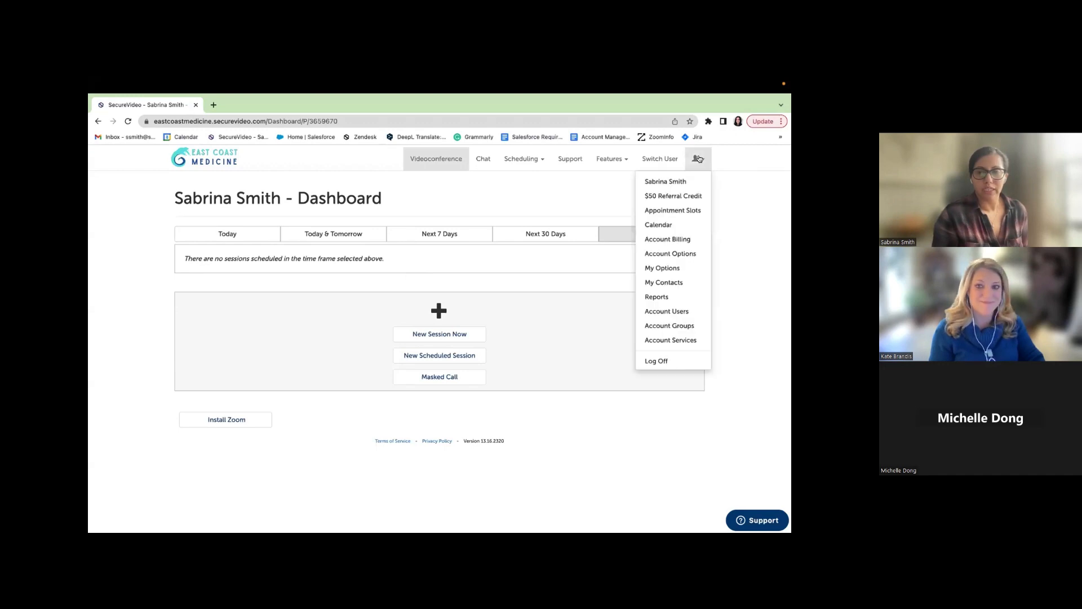
pyautogui.click(678, 341)
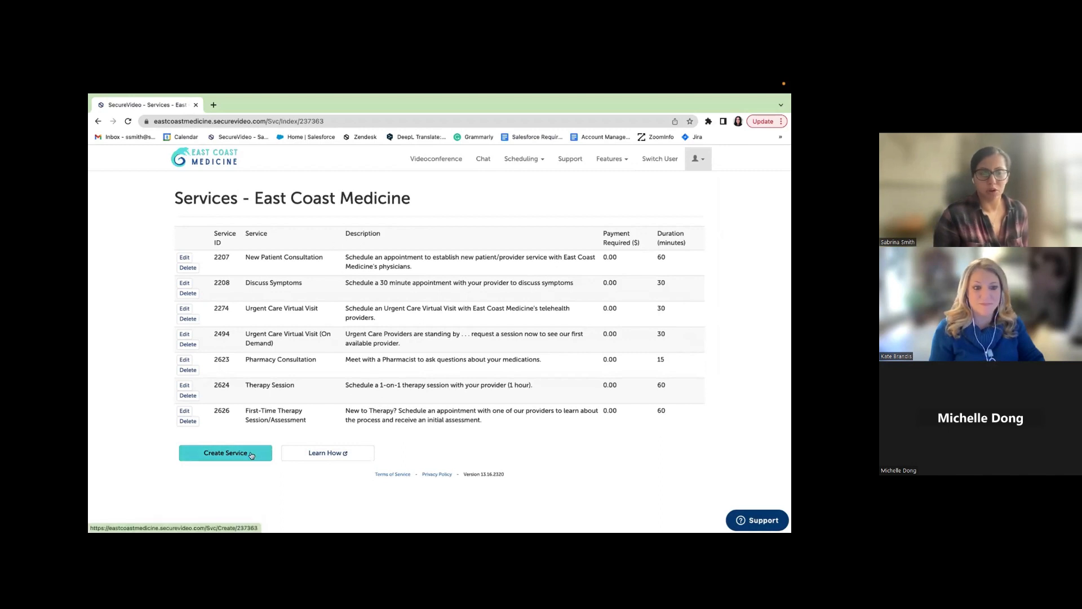
pyautogui.click(249, 454)
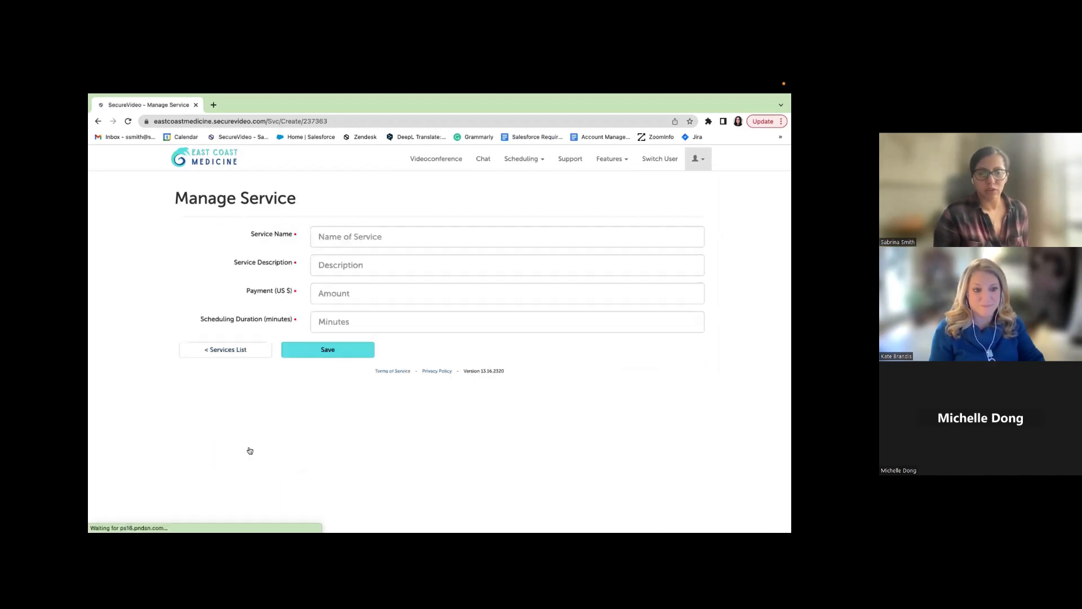
# Save service 'First initial consultation' with description 'first consultat', 0 payment and 15 minutes.
pyautogui.click(379, 237)
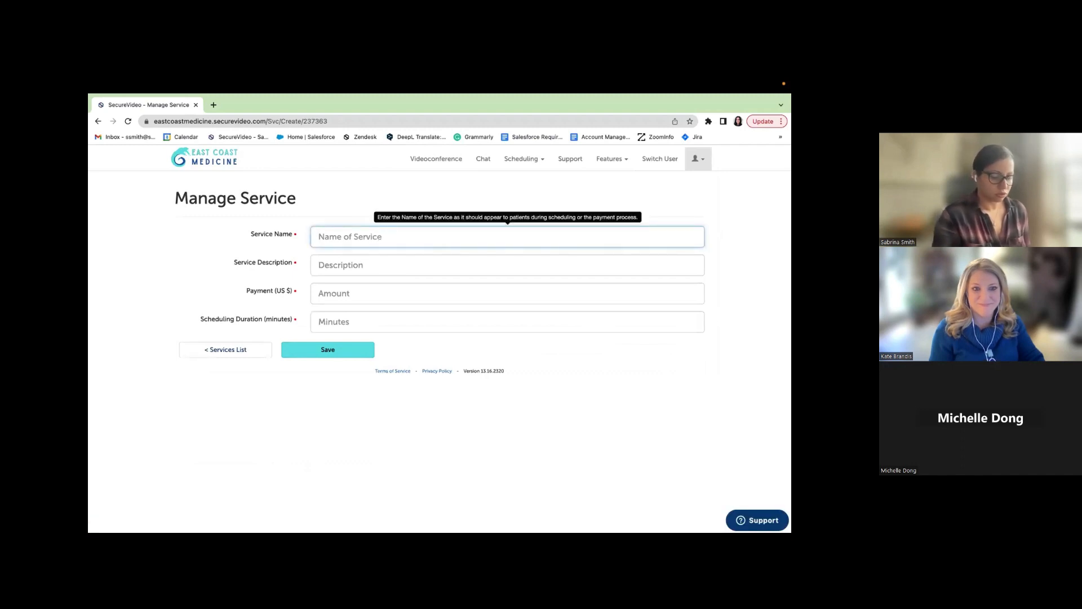
pyautogui.write('First initial')
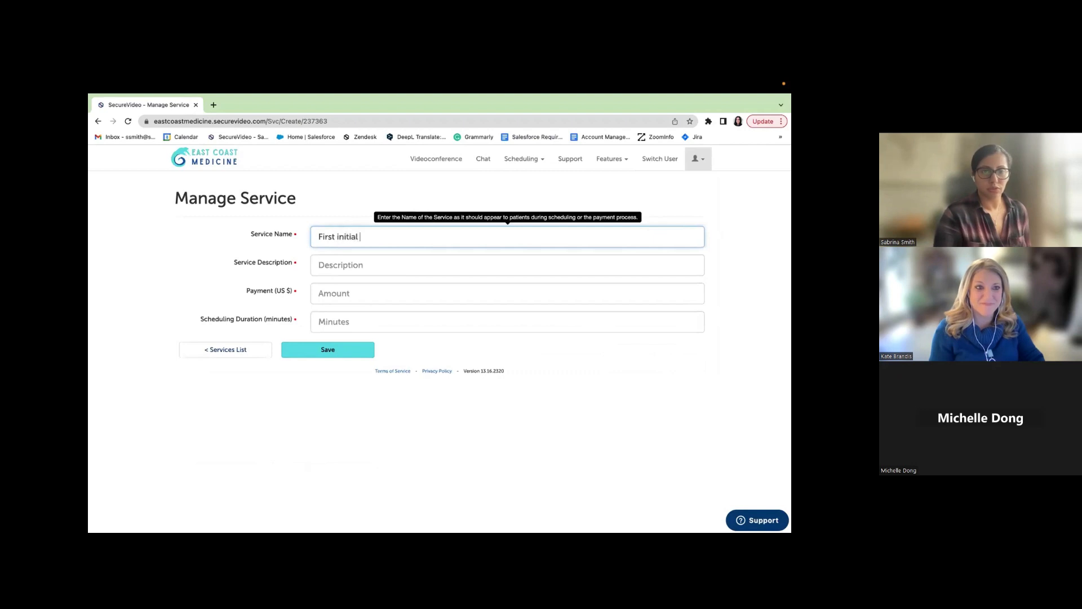
pyautogui.write(' consultation')
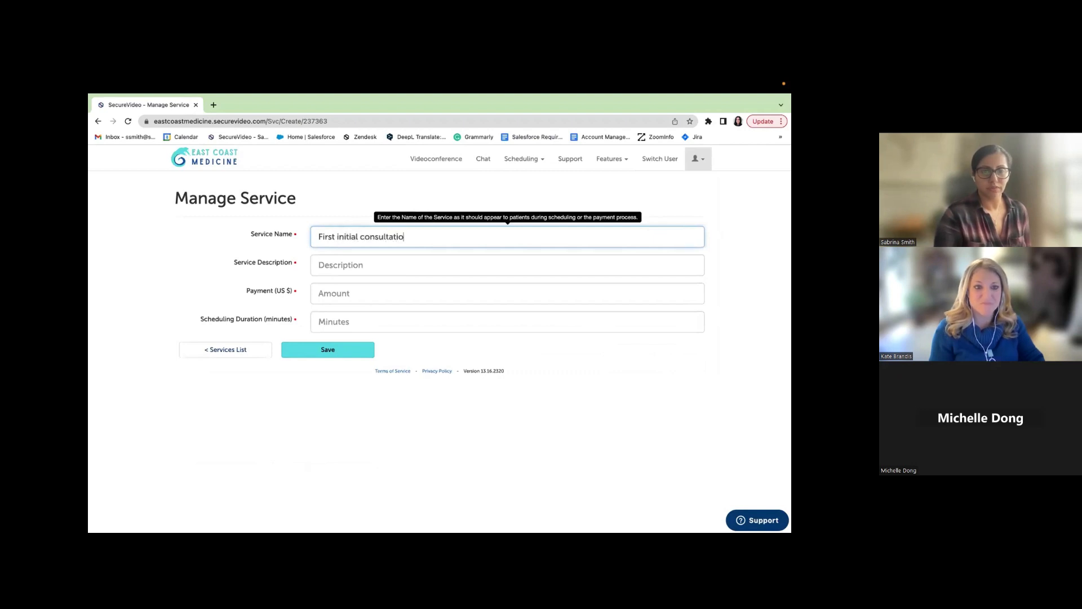
pyautogui.press('Tab')
pyautogui.write('first con')
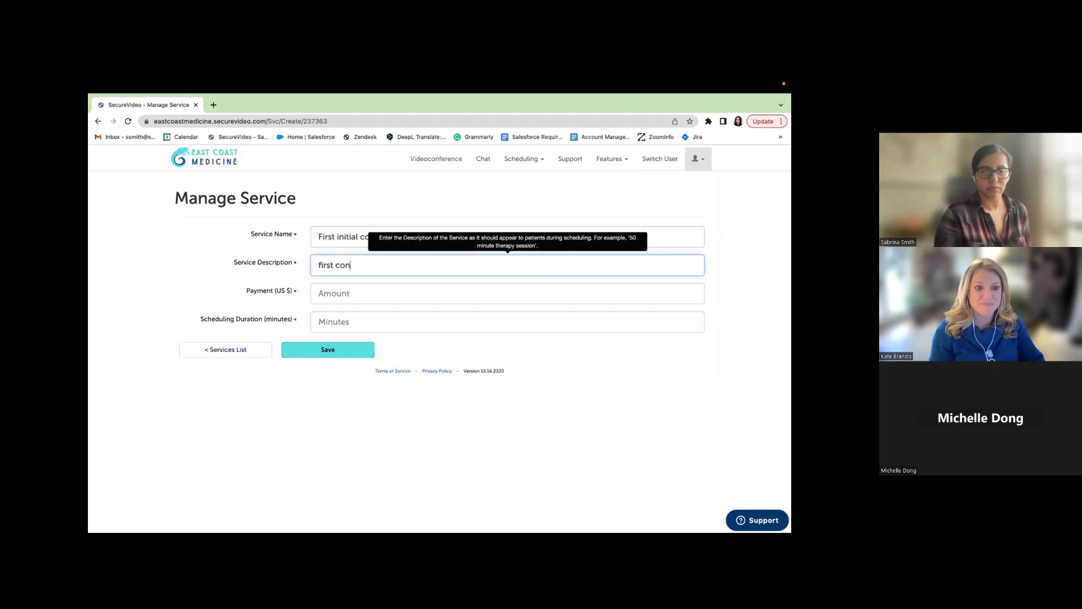
pyautogui.write('sultation')
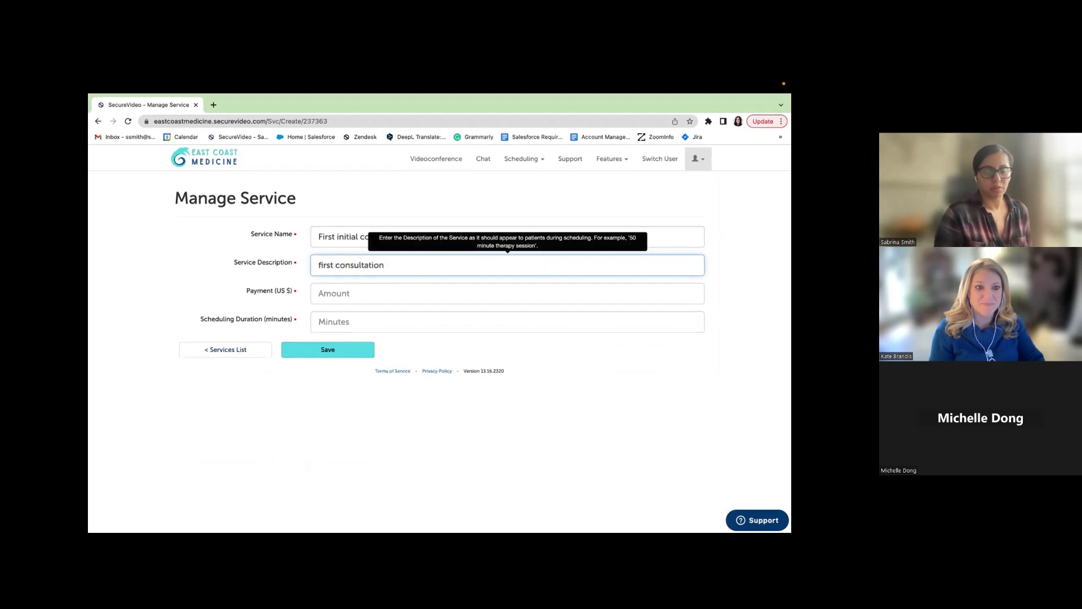
pyautogui.click(343, 292)
pyautogui.write('0')
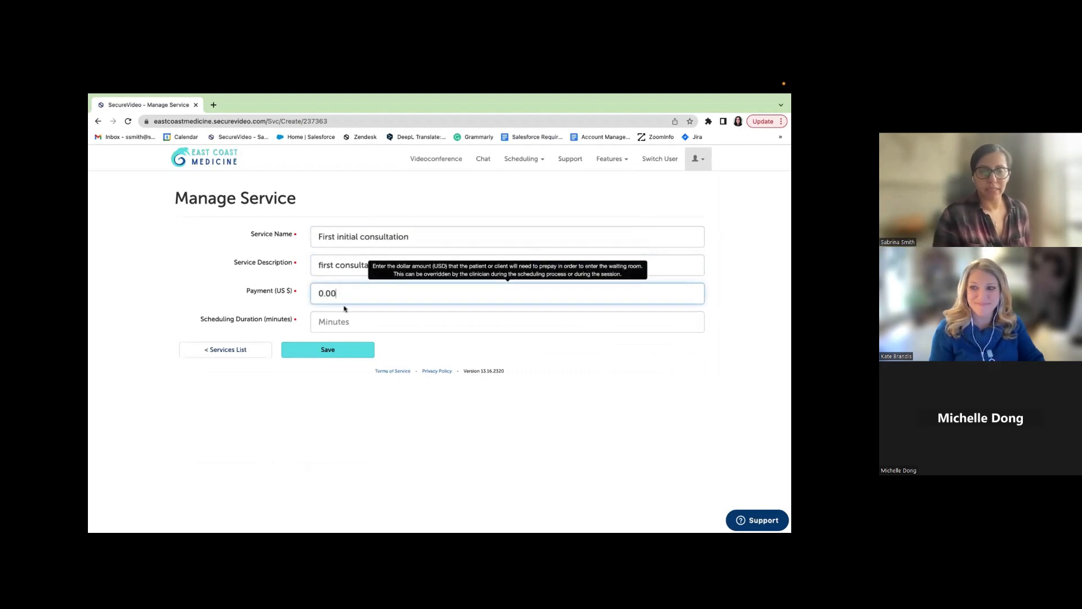
pyautogui.click(343, 321)
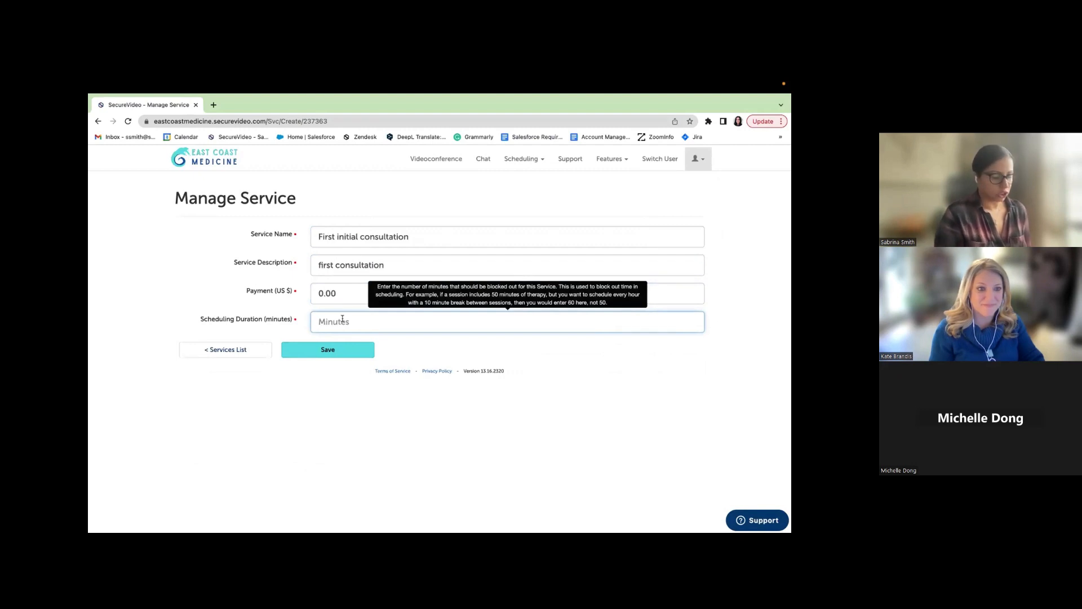
pyautogui.write('15')
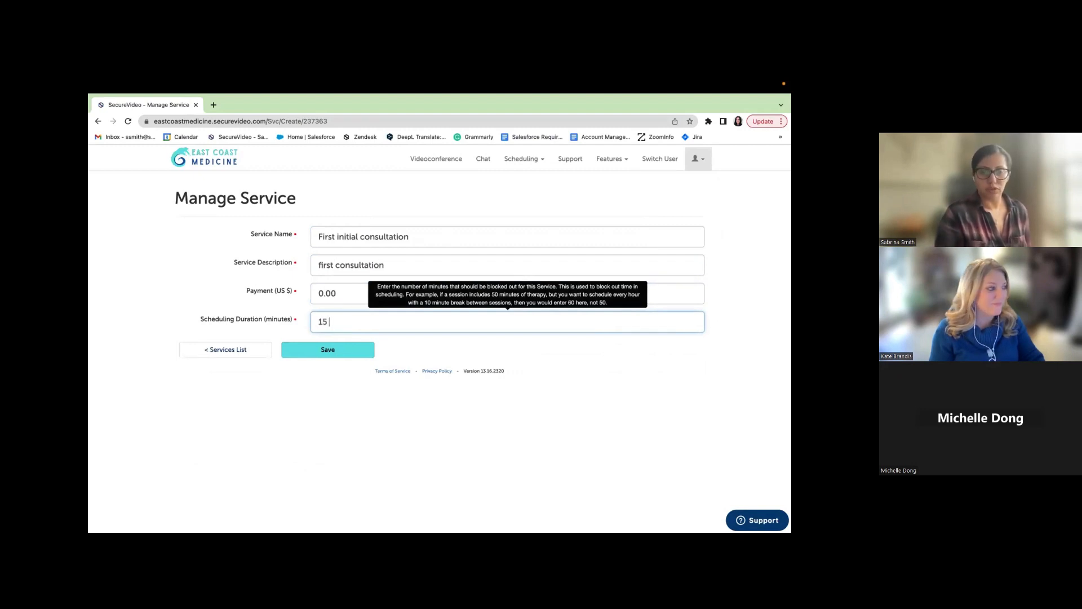
pyautogui.click(349, 352)
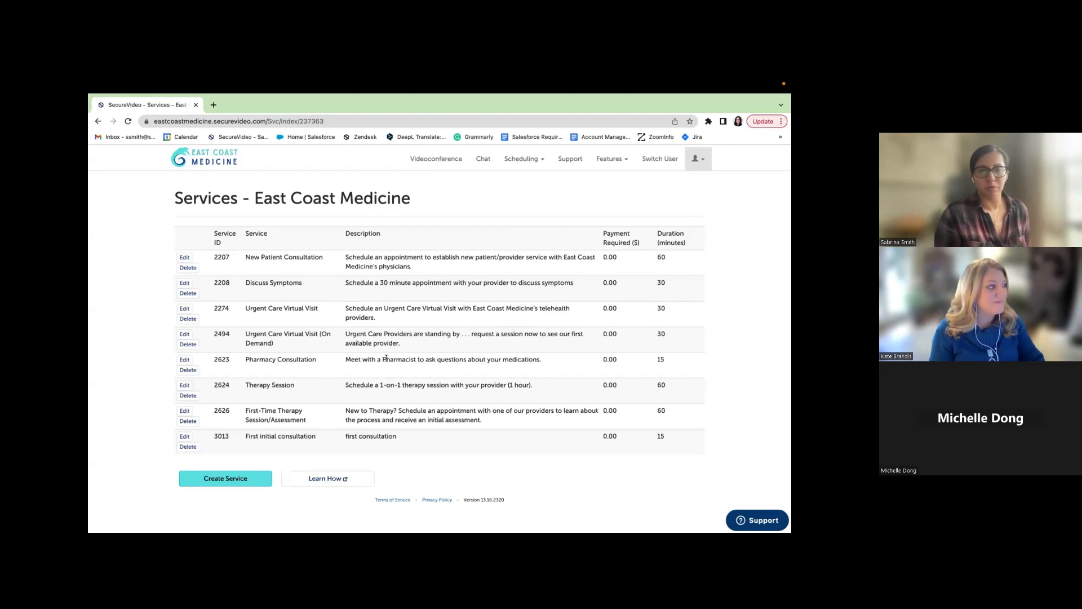
# Schedule a new session for February 9, 2023 at 7:10 AM.
pyautogui.click(448, 160)
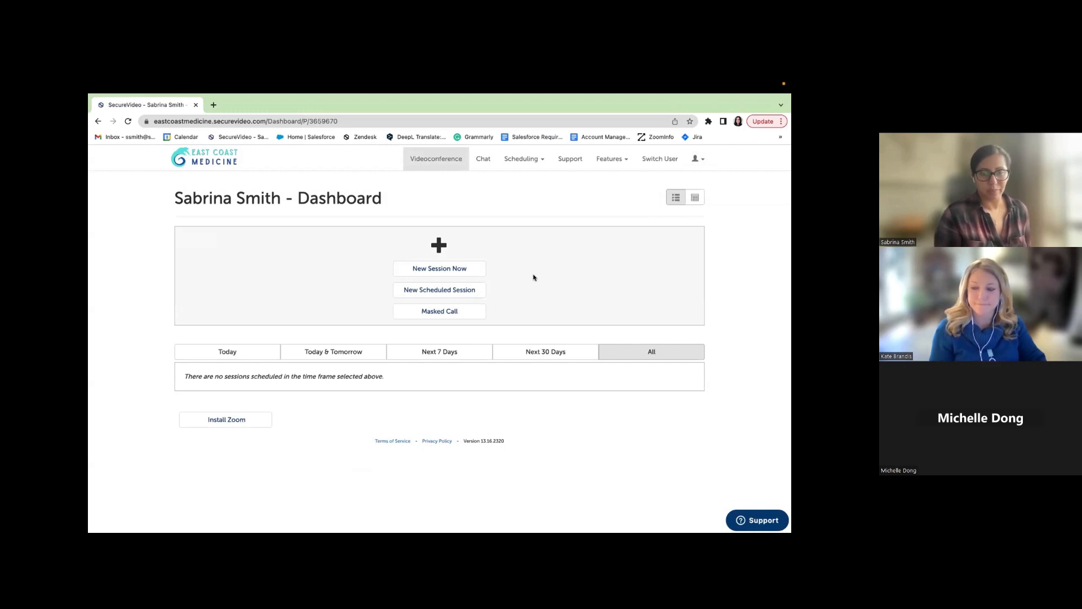
pyautogui.click(459, 290)
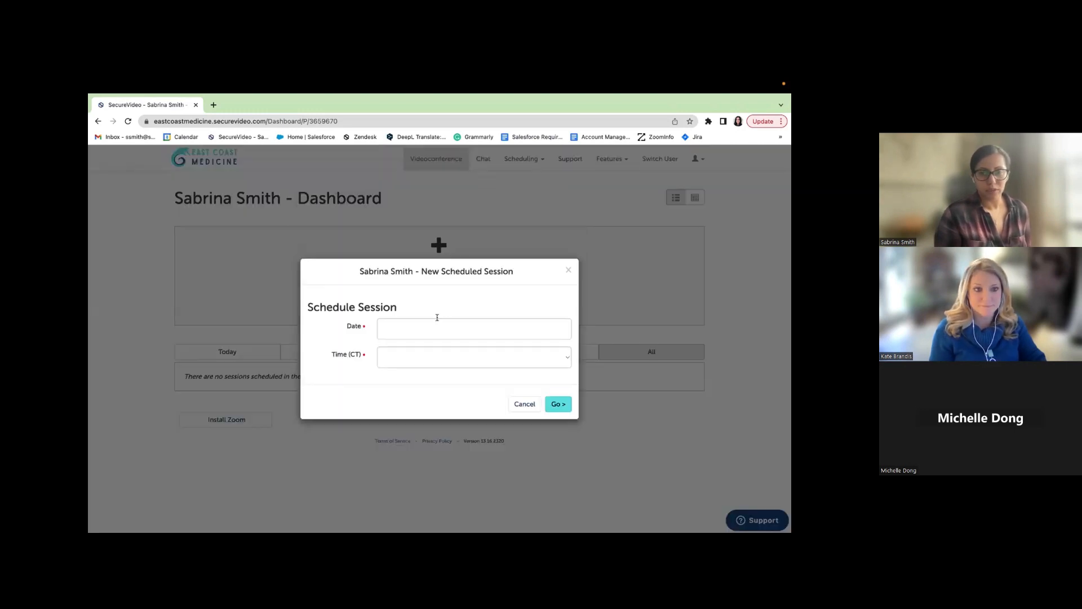
pyautogui.click(426, 328)
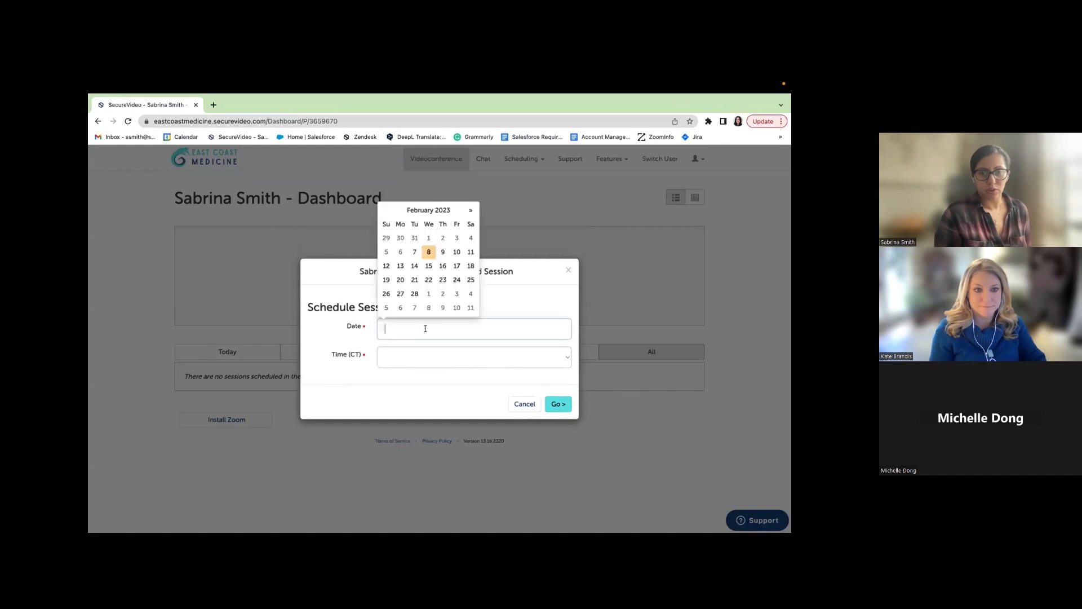
pyautogui.click(442, 252)
pyautogui.click(417, 365)
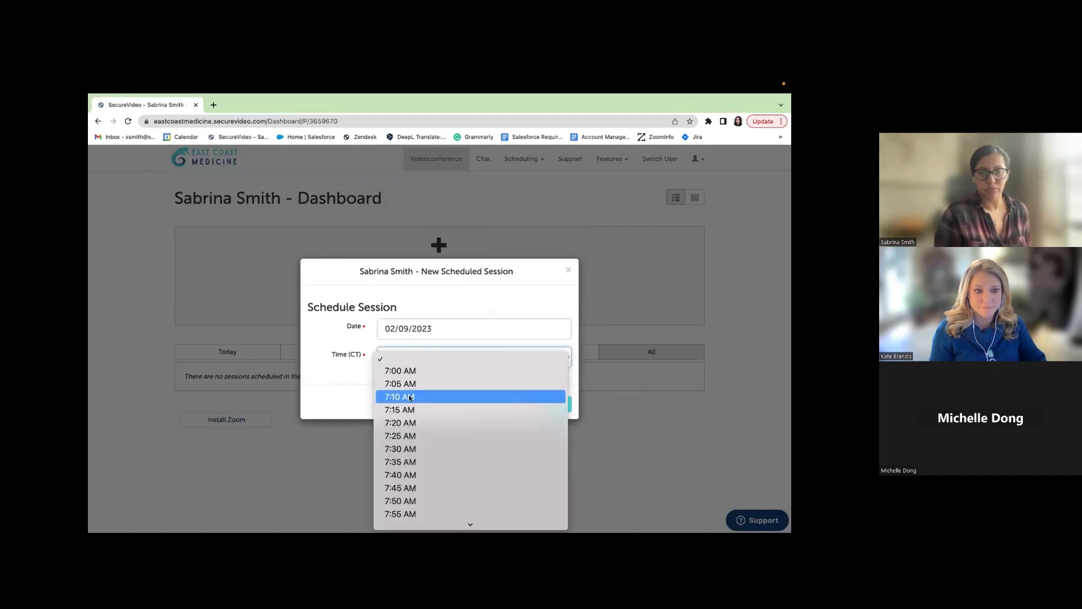
pyautogui.click(494, 397)
pyautogui.click(558, 404)
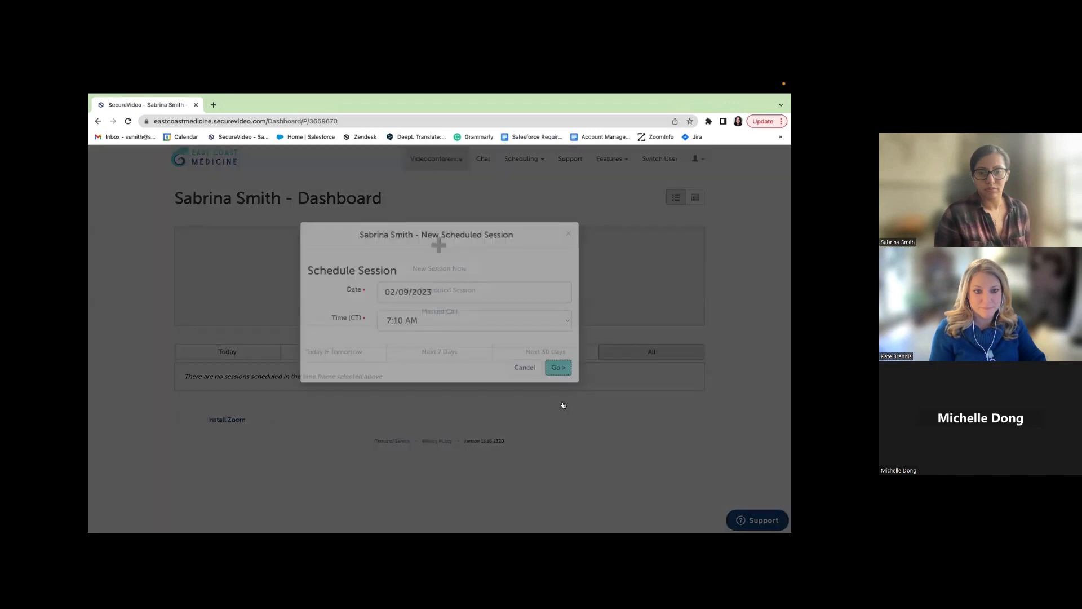
# Add the suggested test participant without invite, service First initial consultation, then export to Google Calendar.
pyautogui.write('test')
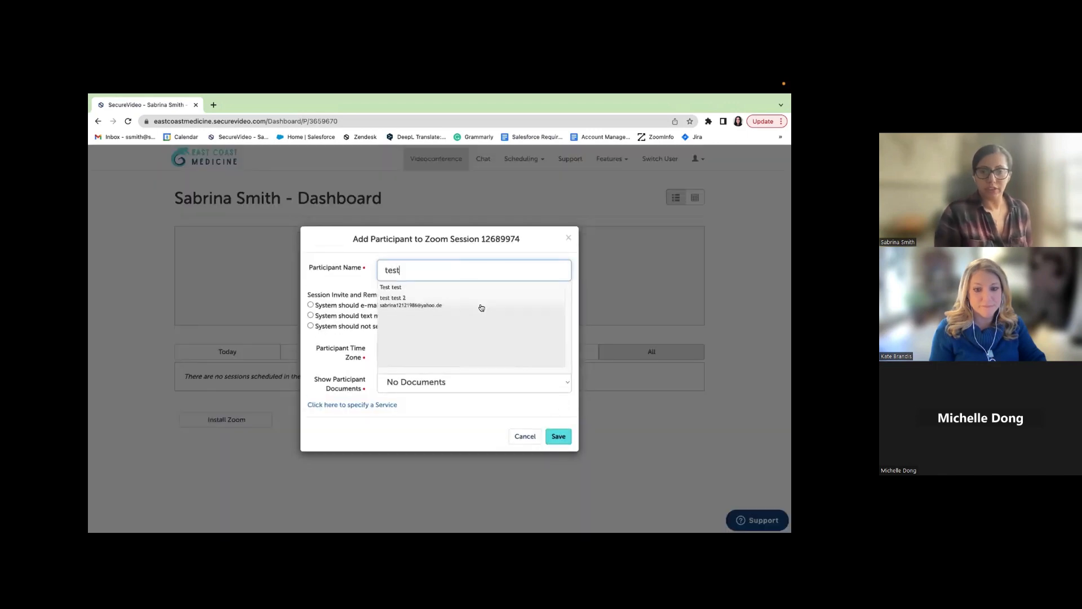
pyautogui.click(432, 306)
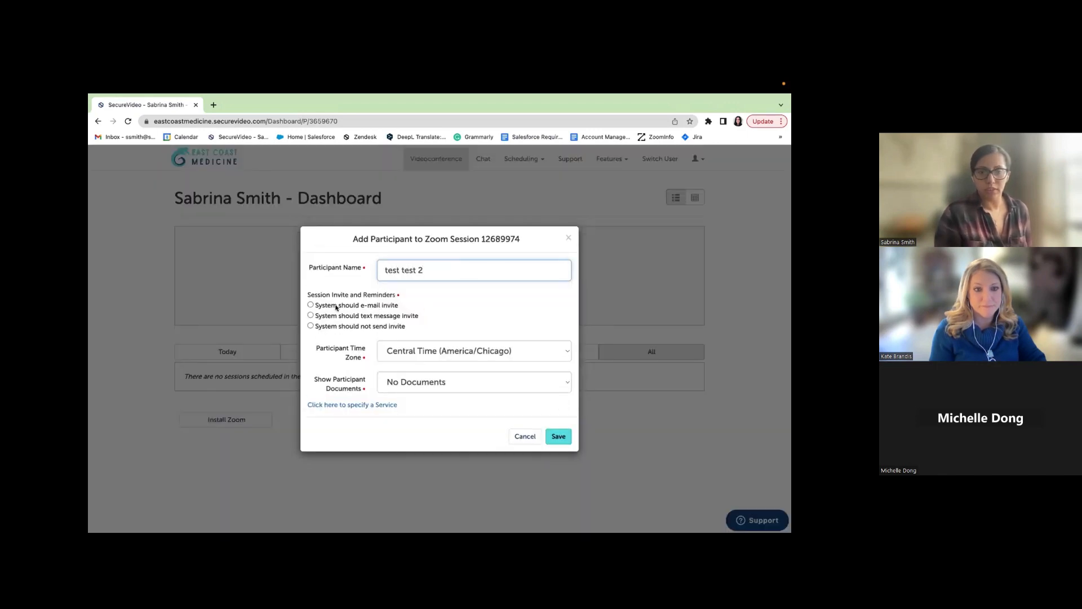
pyautogui.click(346, 327)
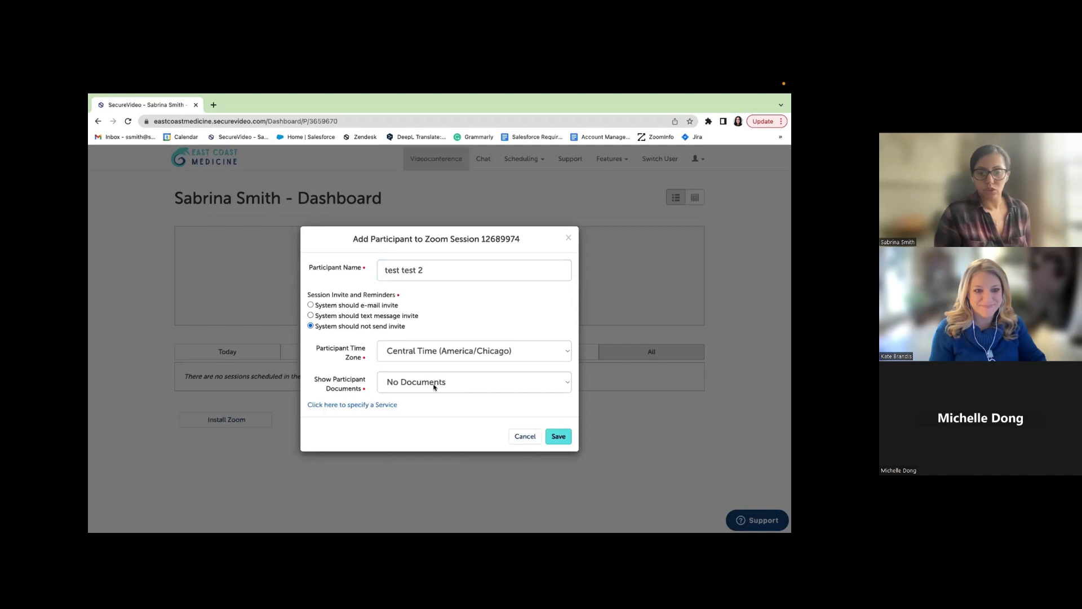
pyautogui.click(350, 405)
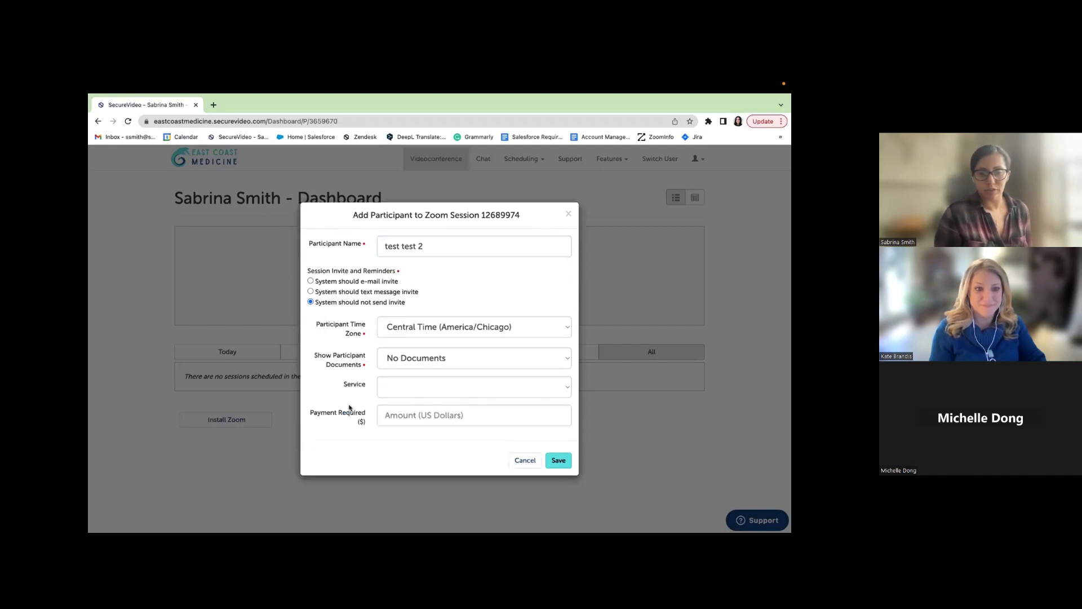
pyautogui.click(432, 388)
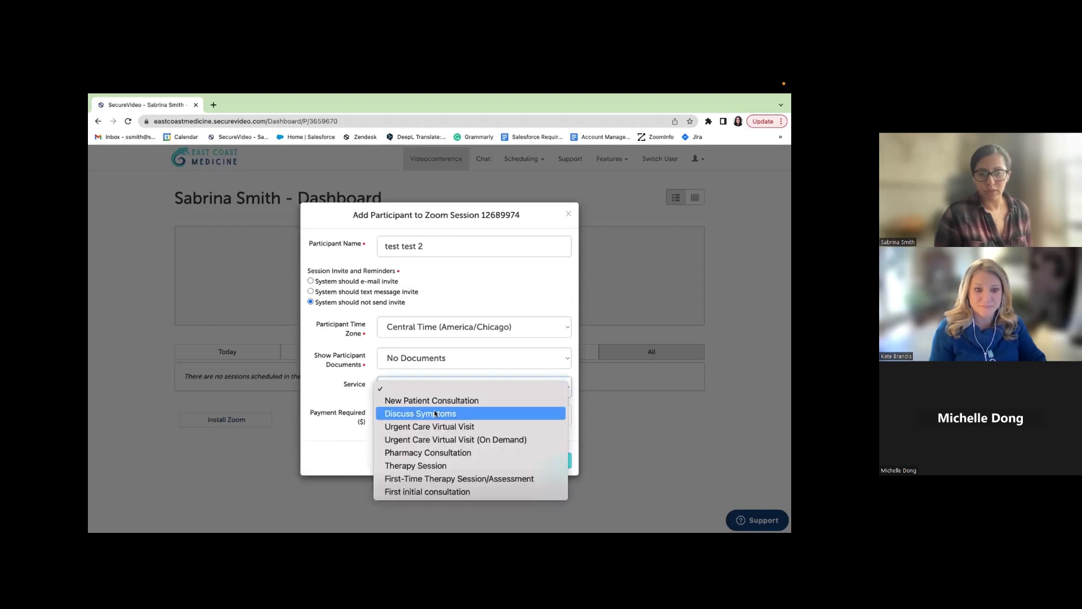
pyautogui.click(444, 491)
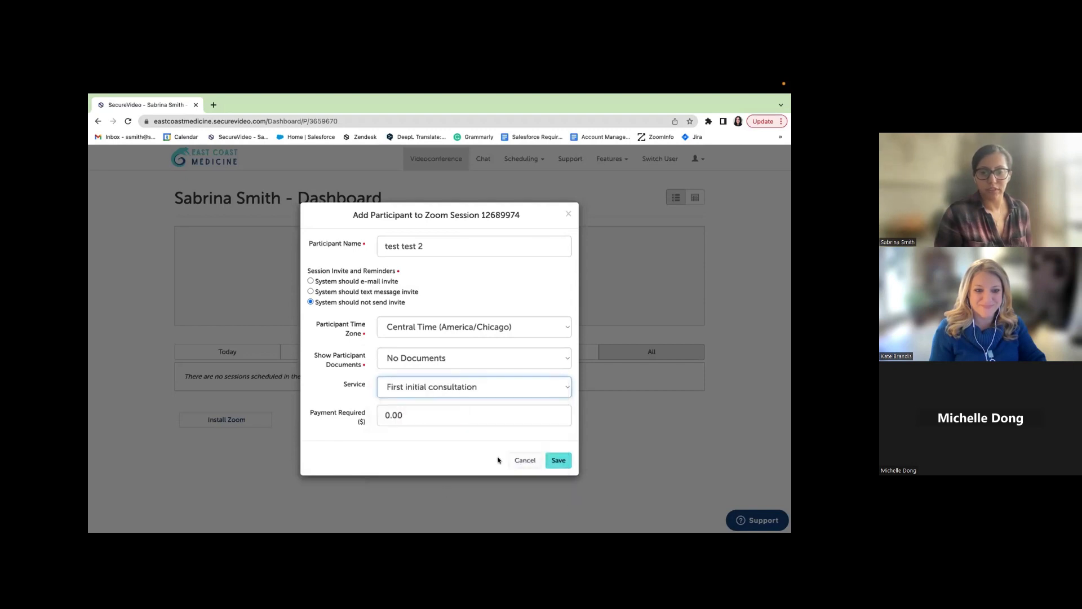
pyautogui.click(556, 461)
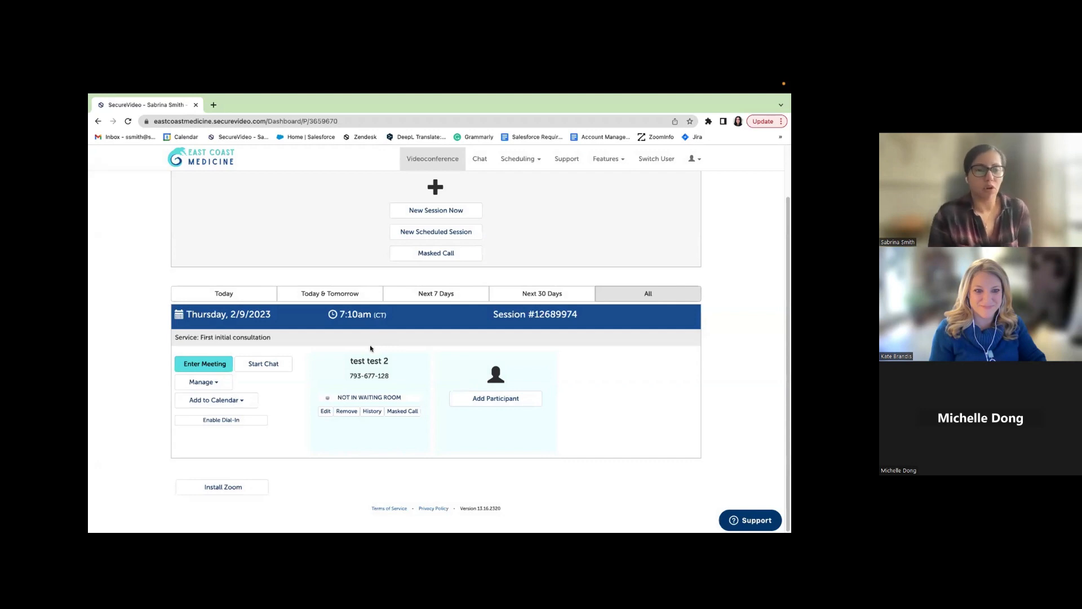
pyautogui.click(248, 400)
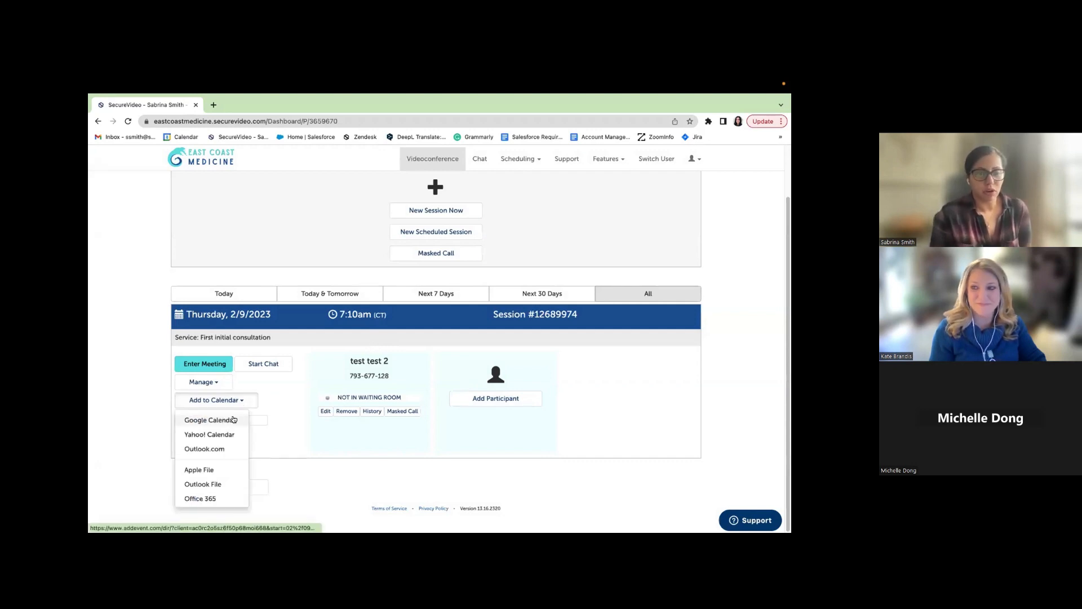
pyautogui.click(234, 420)
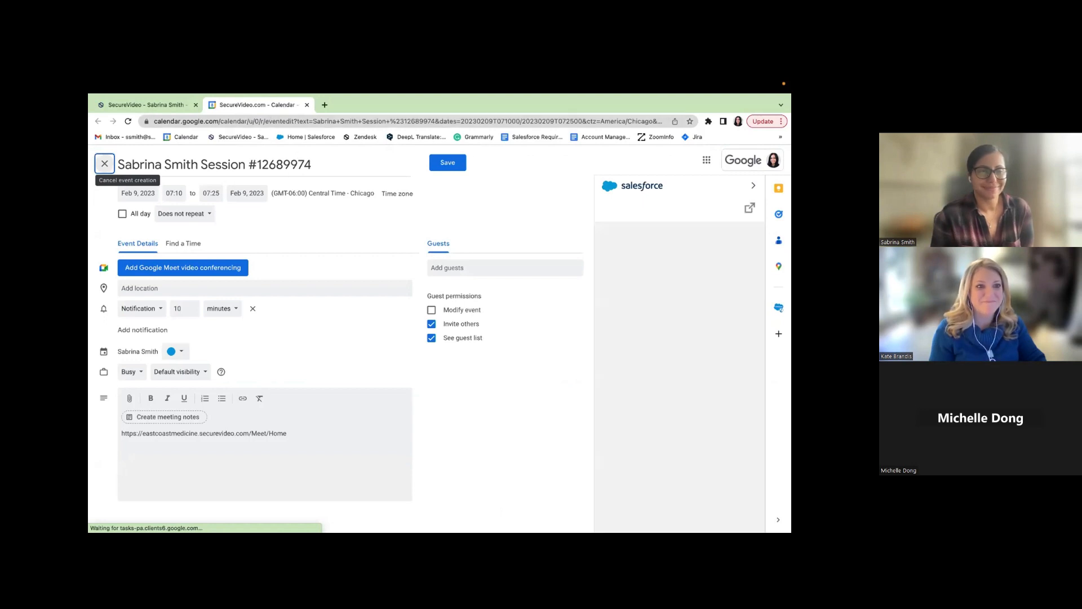
# Close the Google Calendar event draft without saving and return to the slides.
pyautogui.click(306, 105)
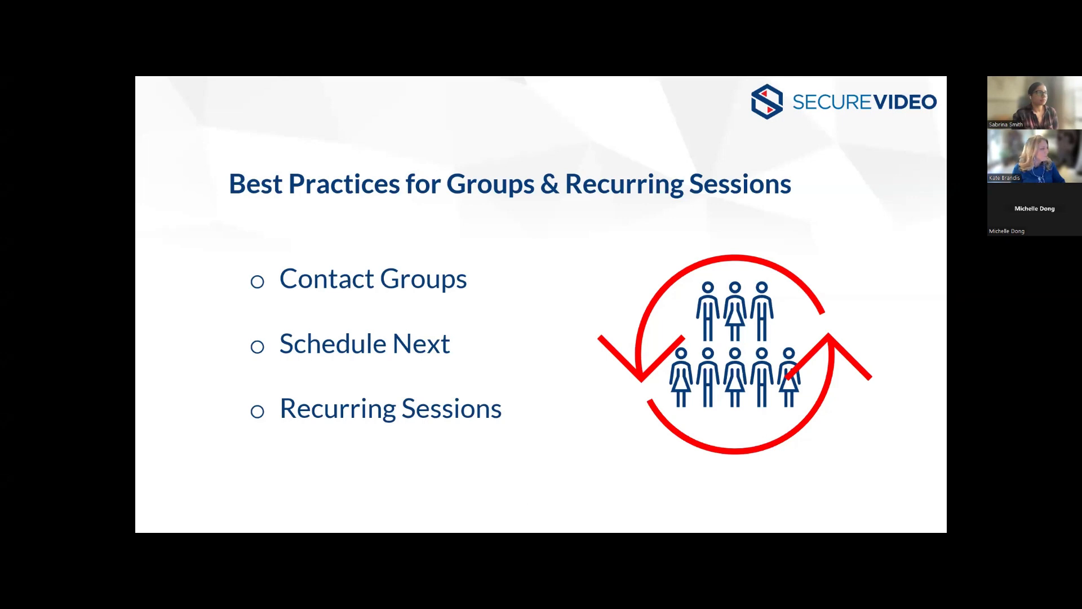
# Back in the browser, begin adding a participant to the Tuesday 2/14/2023 session, then cancel.
pyautogui.hotkey('alt', 'Tab')
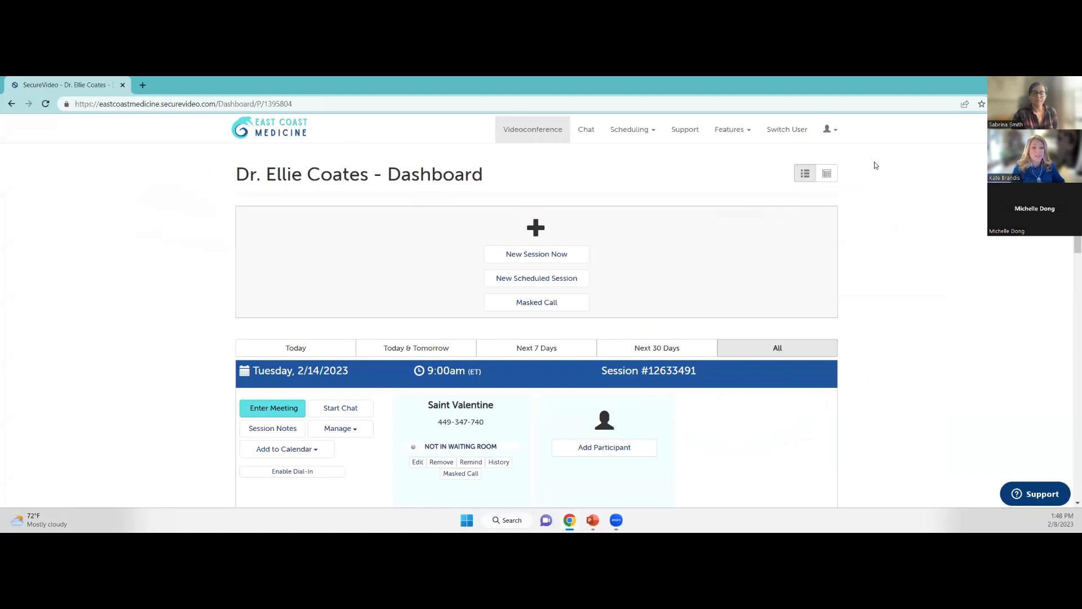
pyautogui.scroll(-3, 904, 273)
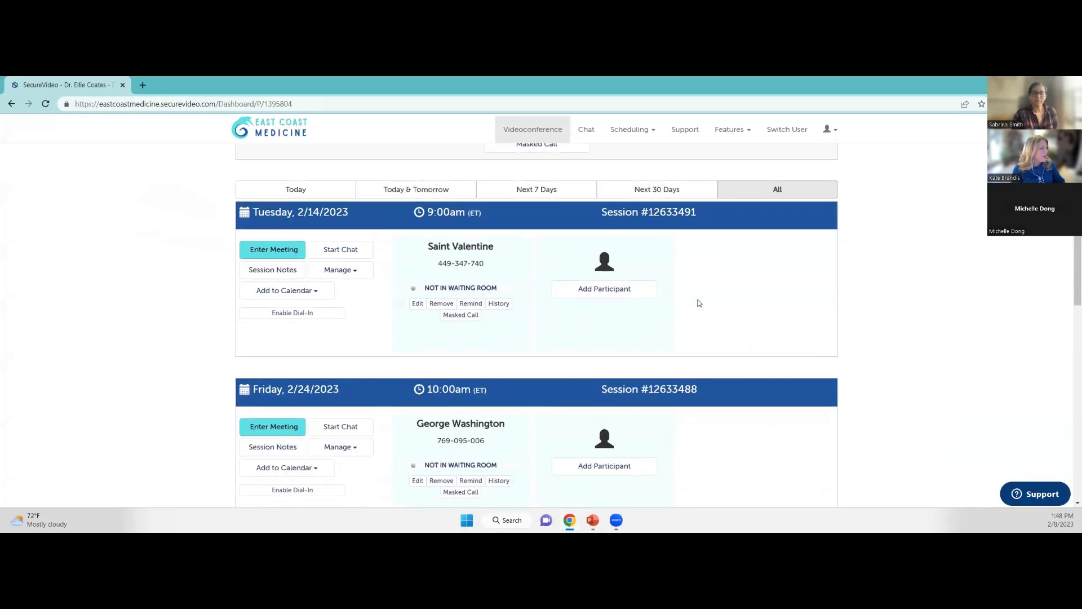
pyautogui.click(626, 291)
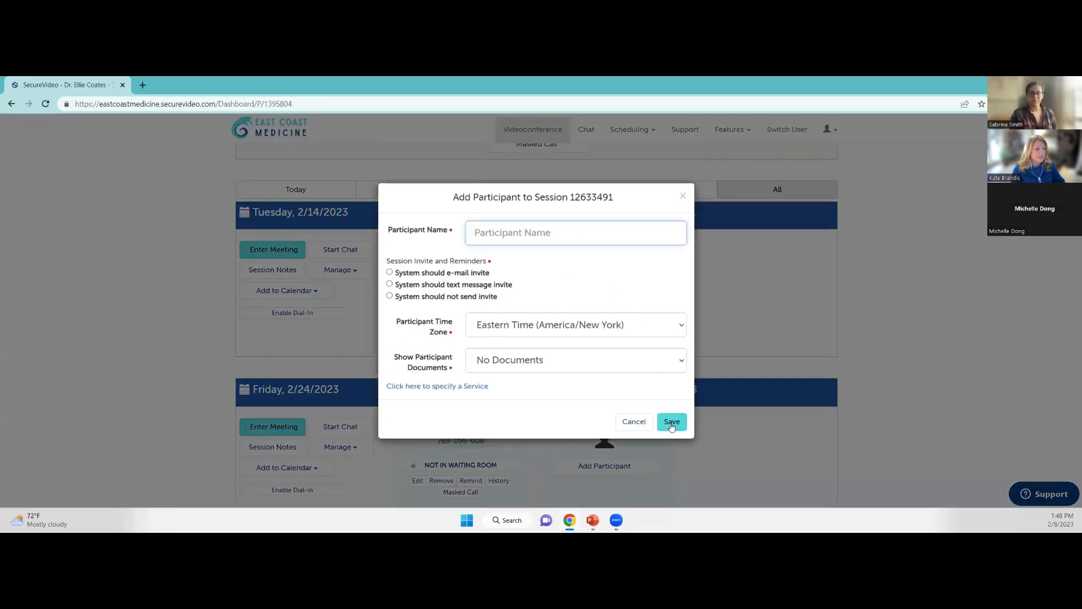
pyautogui.click(633, 423)
pyautogui.scroll(3, 843, 291)
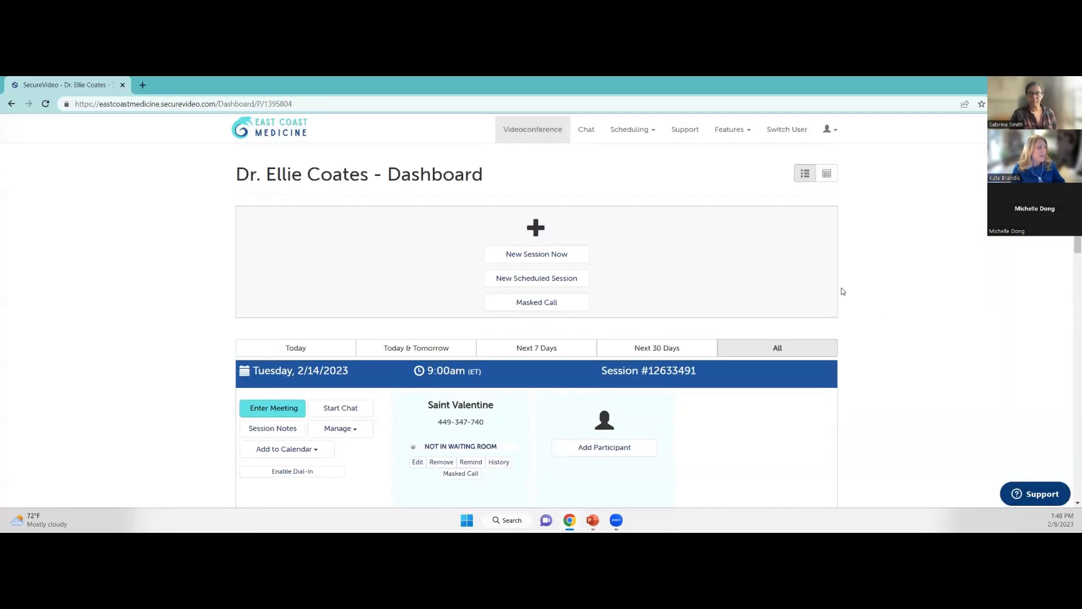
# Open My Contacts' contact groups and edit the Anxiety & Depression Support Group.
pyautogui.click(837, 133)
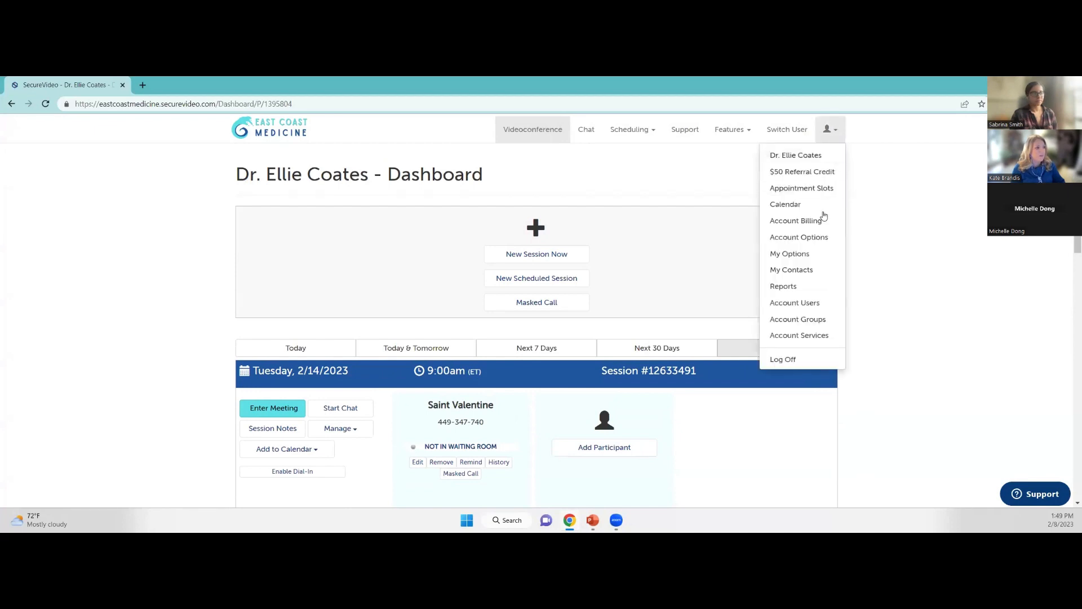
pyautogui.click(796, 272)
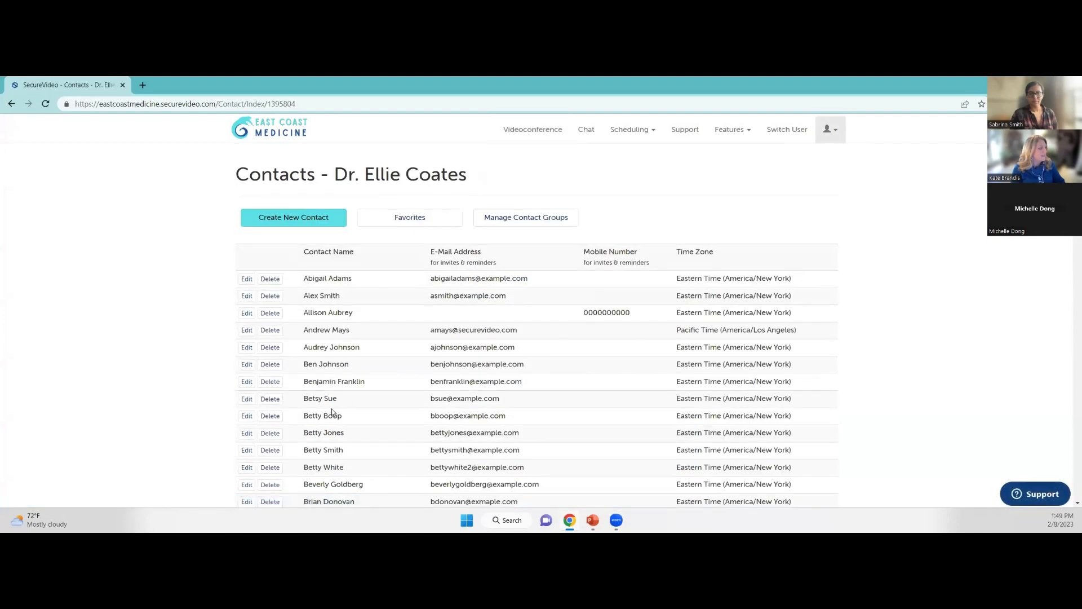
pyautogui.scroll(-20, 332, 412)
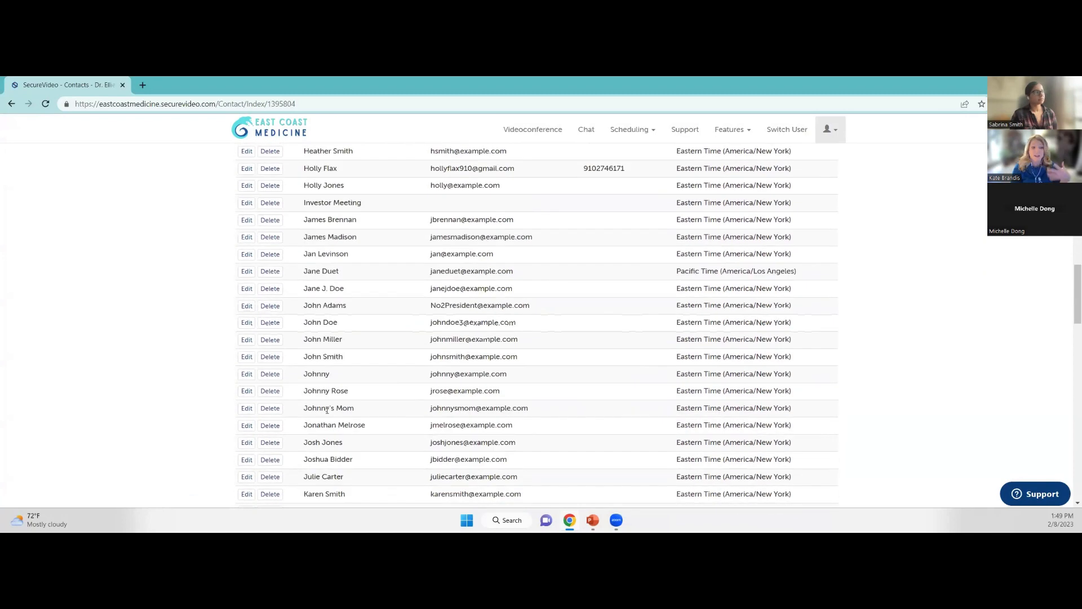
pyautogui.scroll(20, 327, 410)
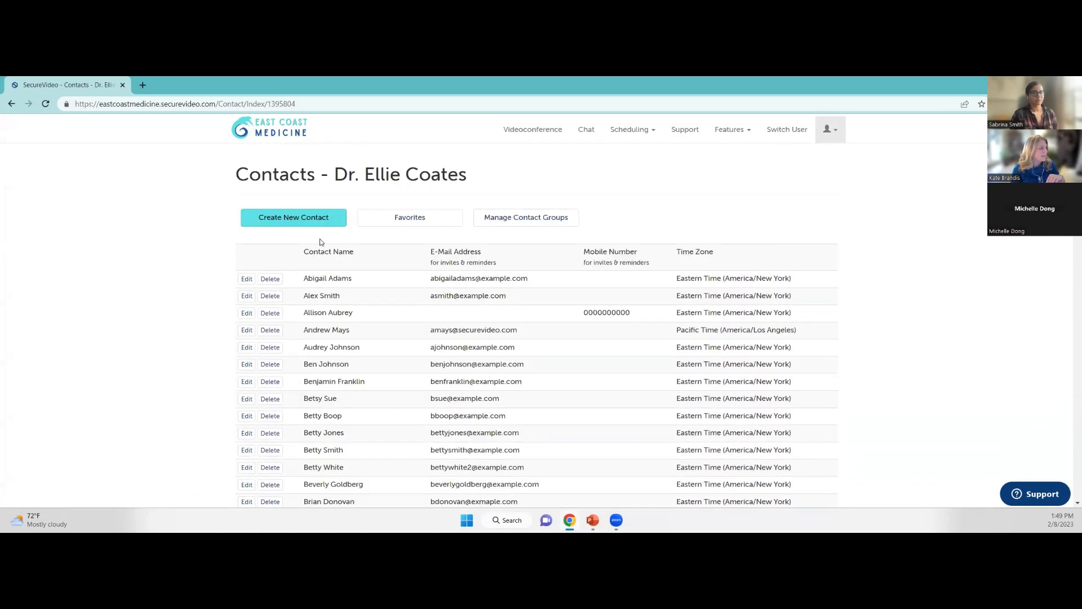
pyautogui.click(525, 218)
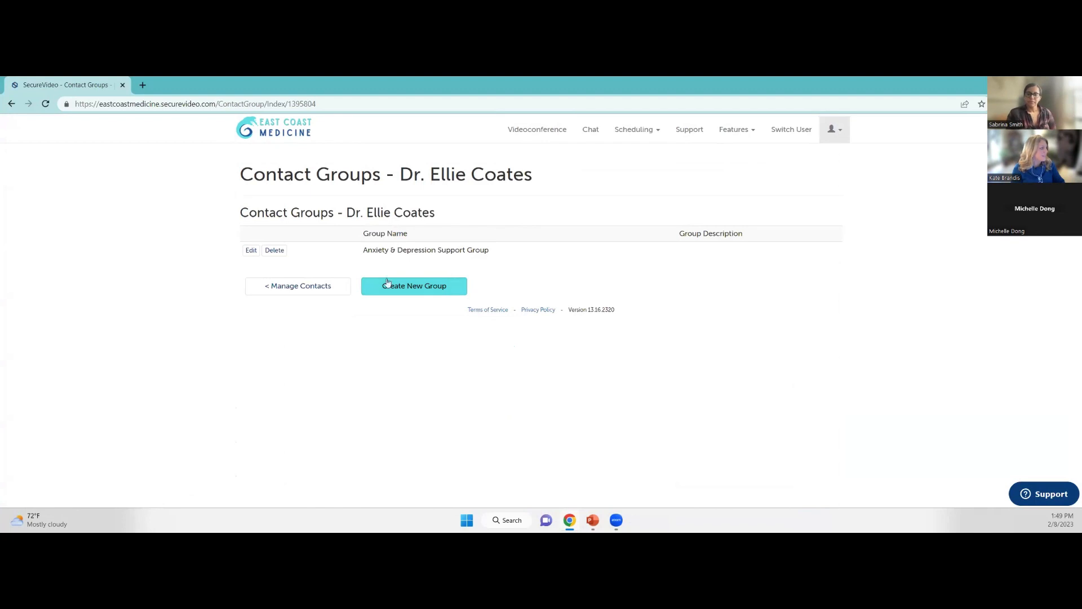
pyautogui.click(252, 251)
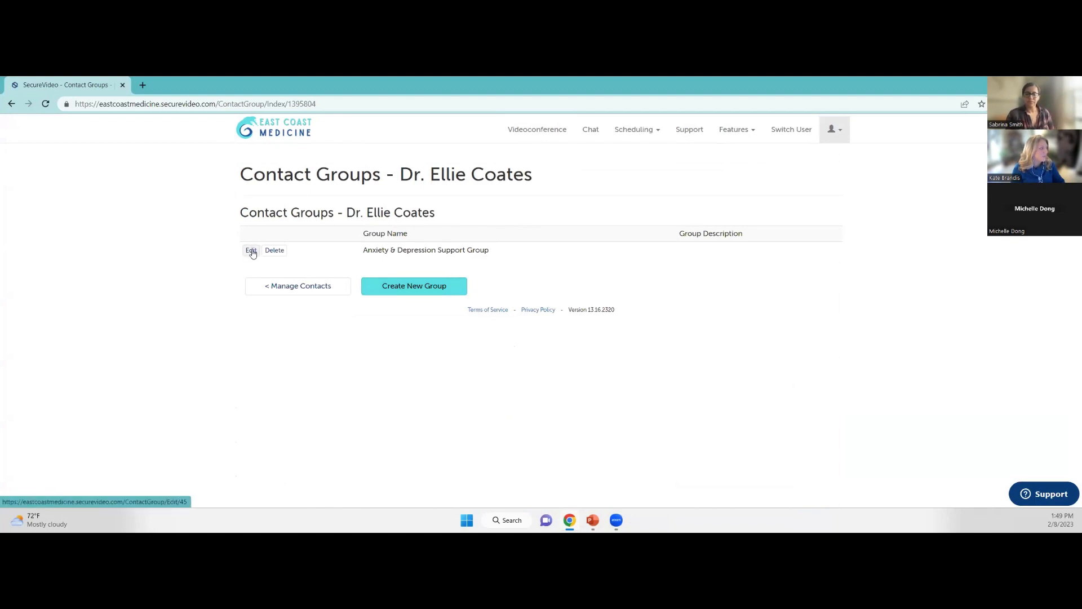
# Add a suggested contact to the group, making 10 members, then return to the dashboard.
pyautogui.scroll(-1, 257, 259)
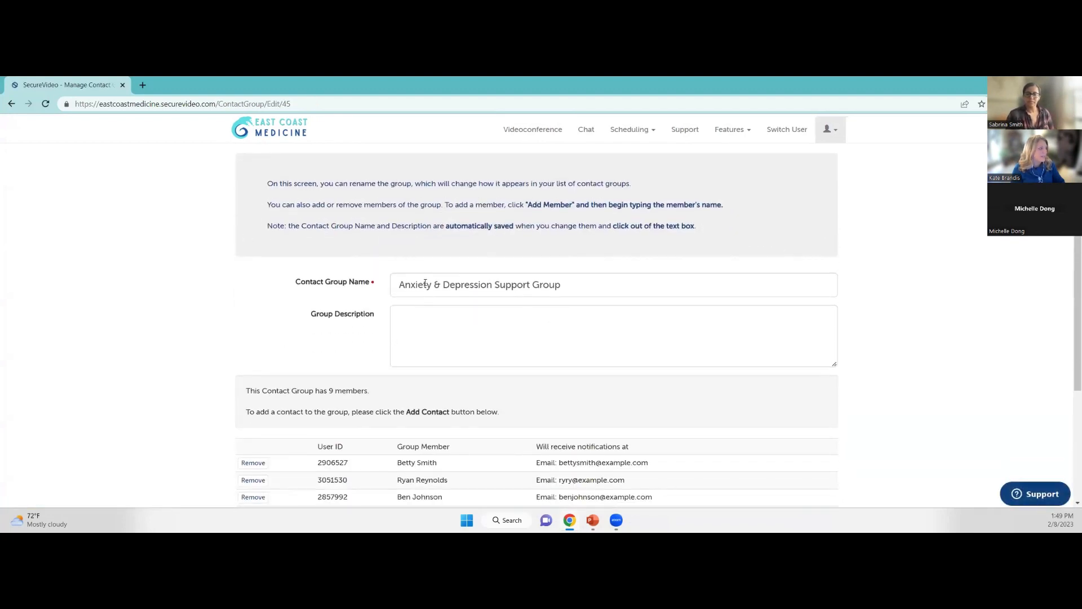
pyautogui.click(424, 285)
pyautogui.click(401, 317)
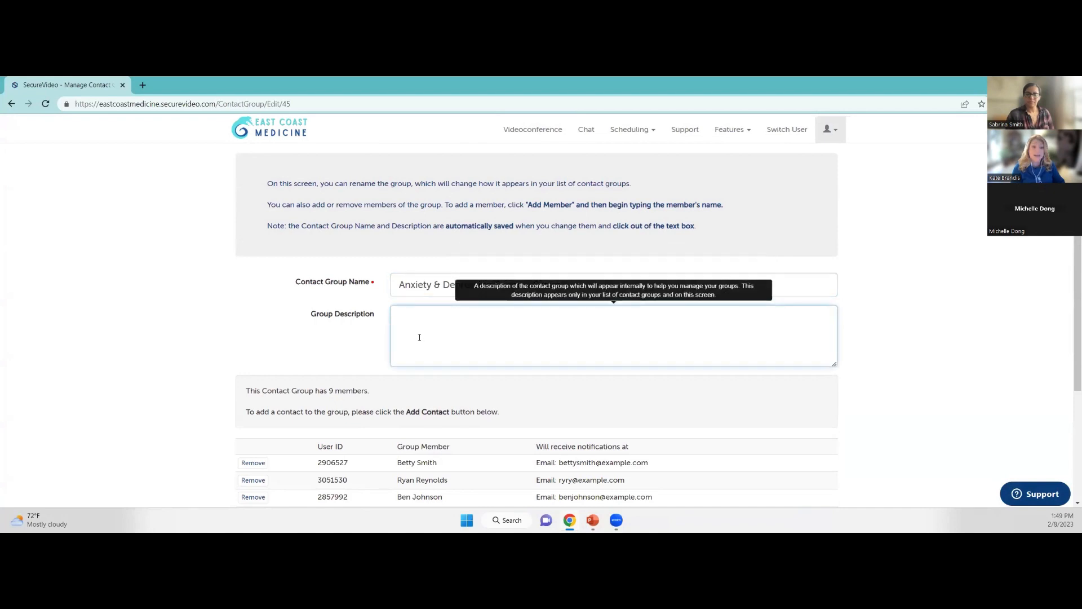
pyautogui.scroll(-3, 420, 337)
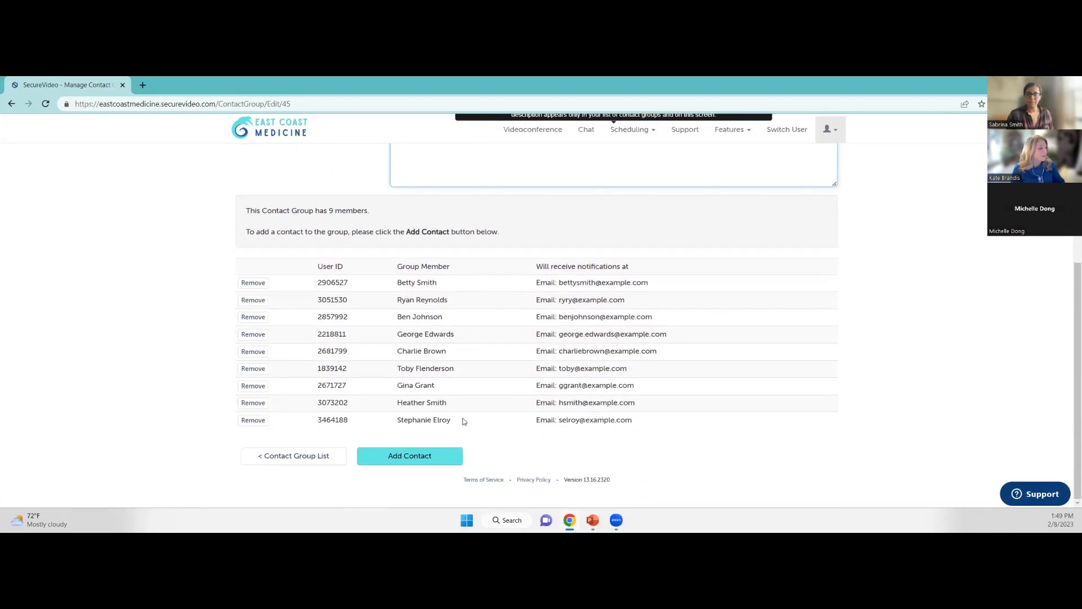
pyautogui.click(431, 457)
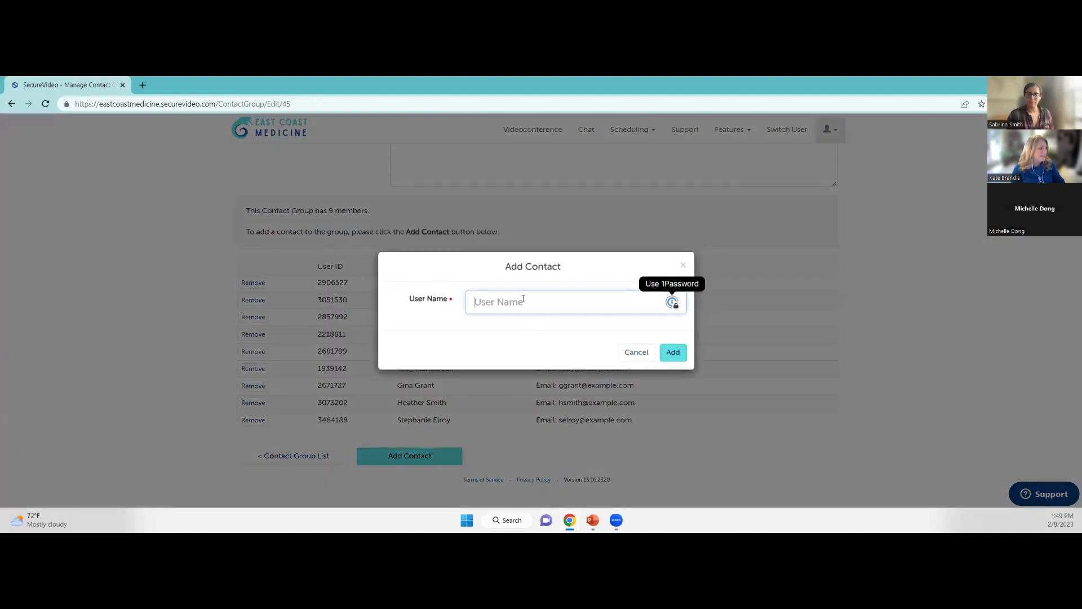
pyautogui.write('ds')
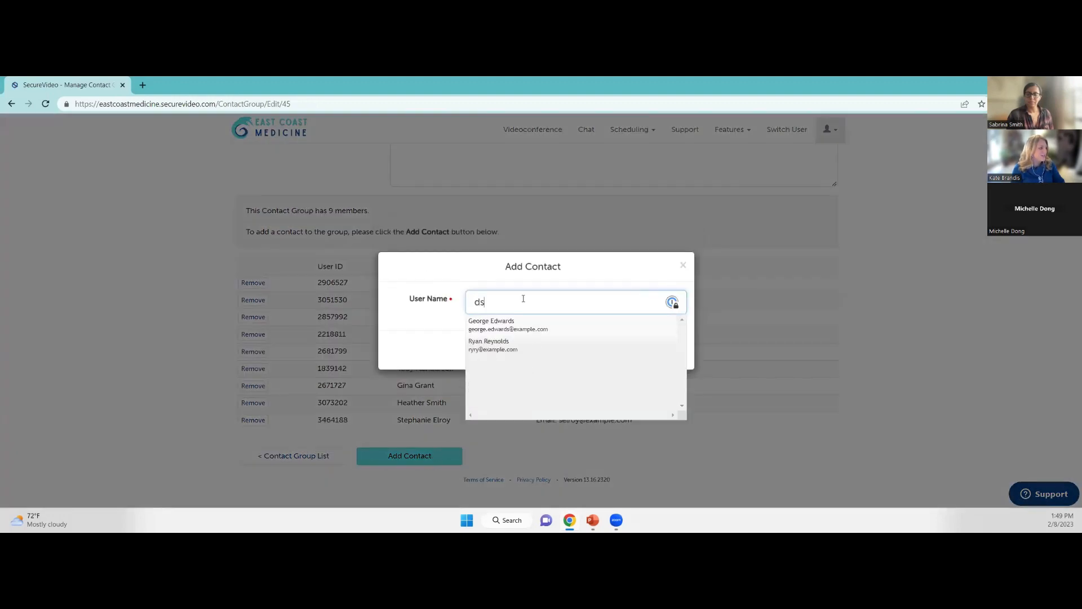
pyautogui.click(523, 349)
pyautogui.click(675, 353)
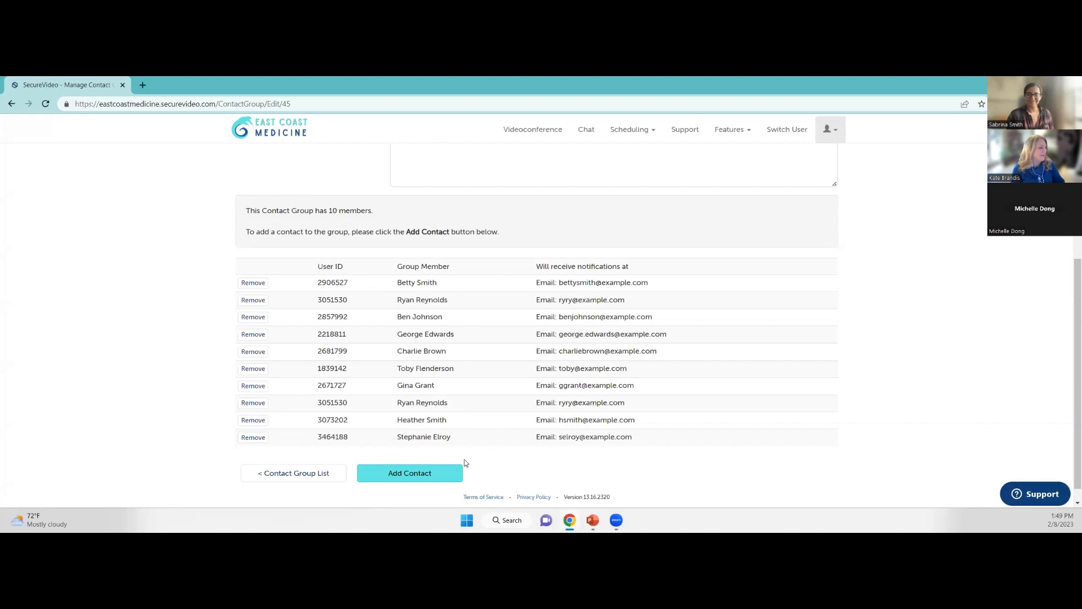
pyautogui.click(302, 482)
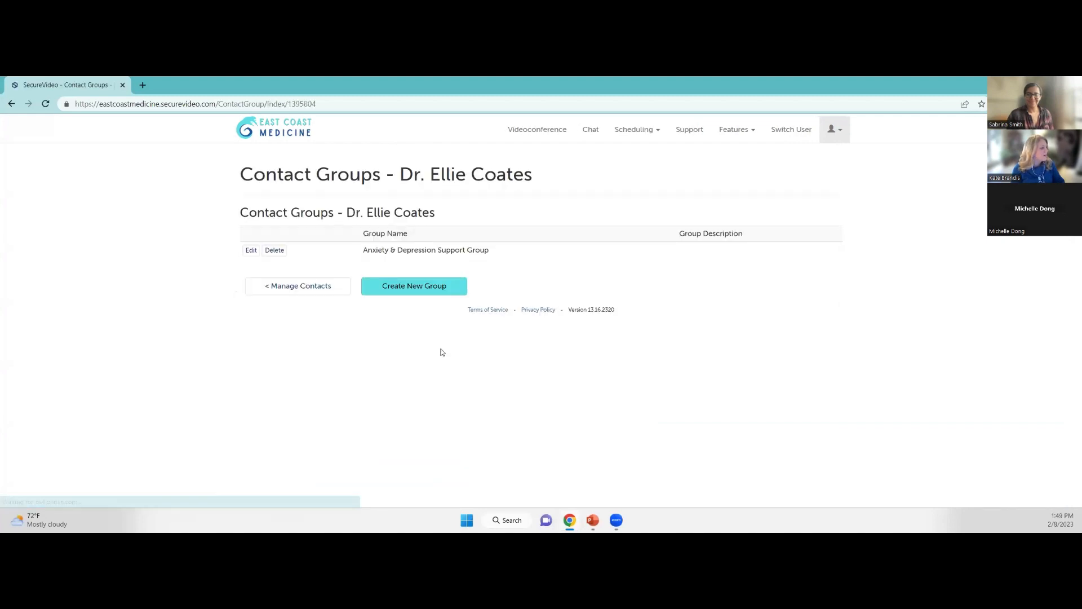
pyautogui.click(560, 134)
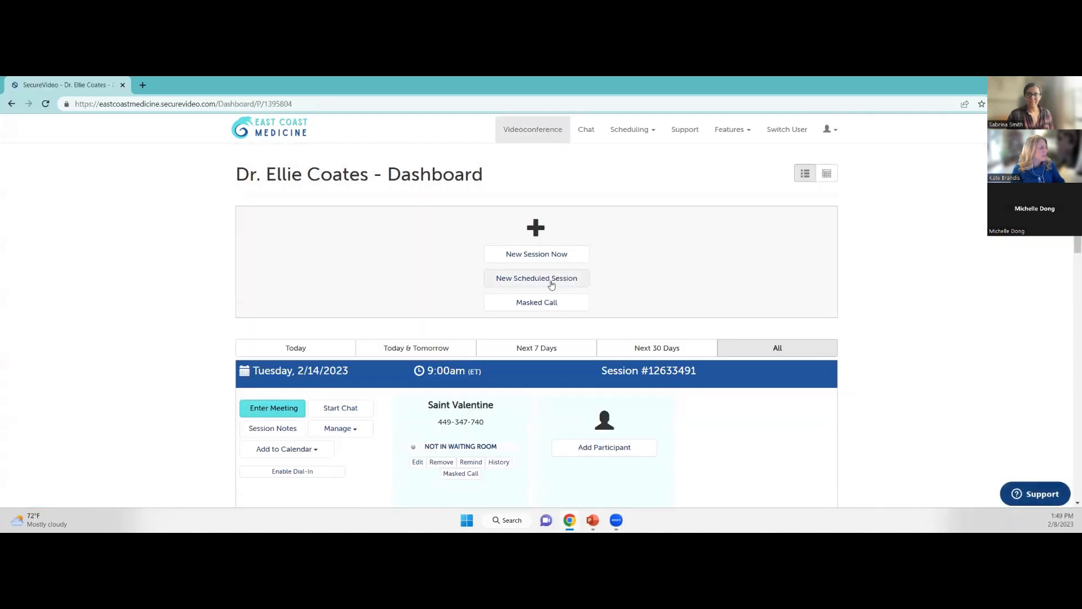
# Start a new session for Thursday, February 9, 2023 at 8:00 AM.
pyautogui.click(543, 282)
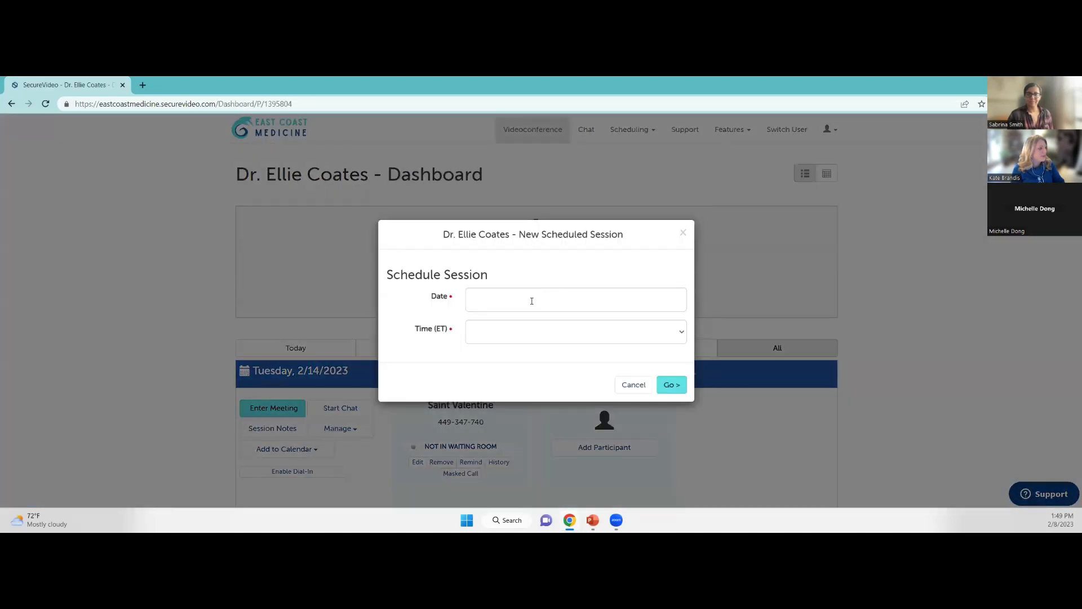
pyautogui.click(529, 302)
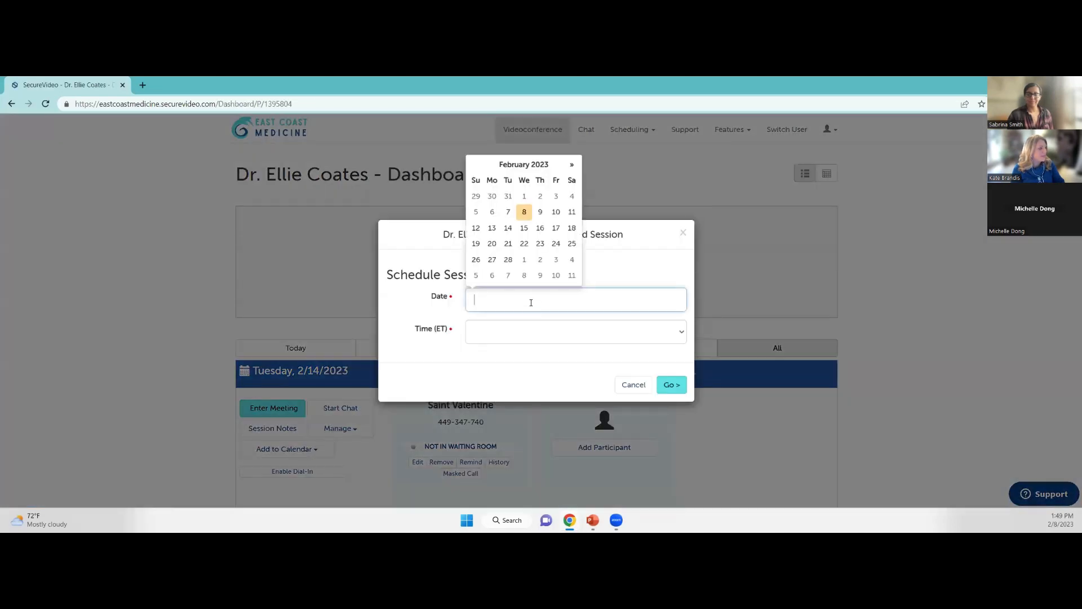
pyautogui.click(540, 212)
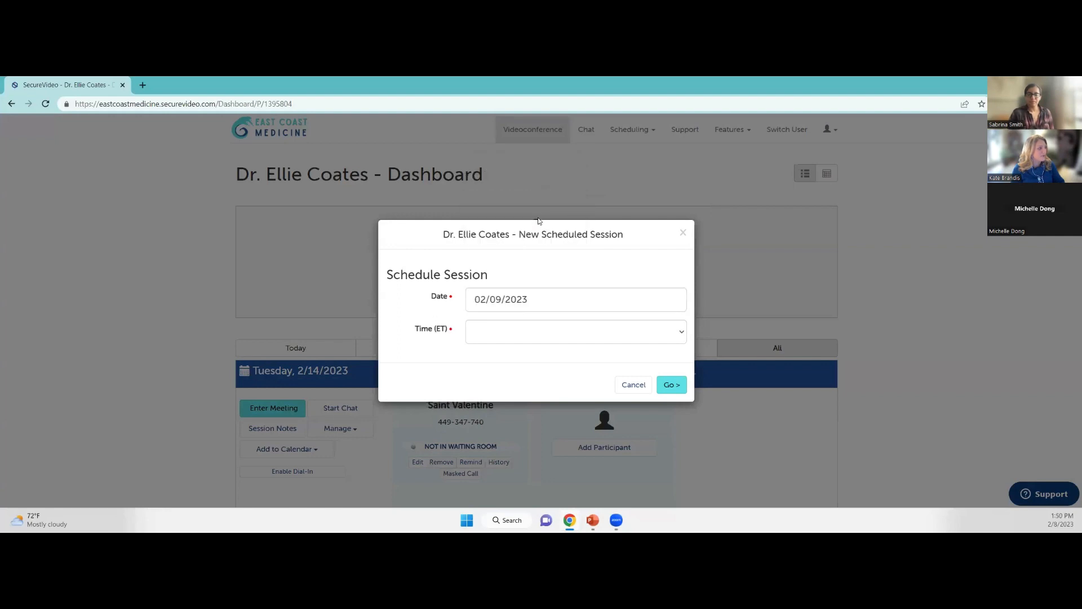
pyautogui.click(521, 338)
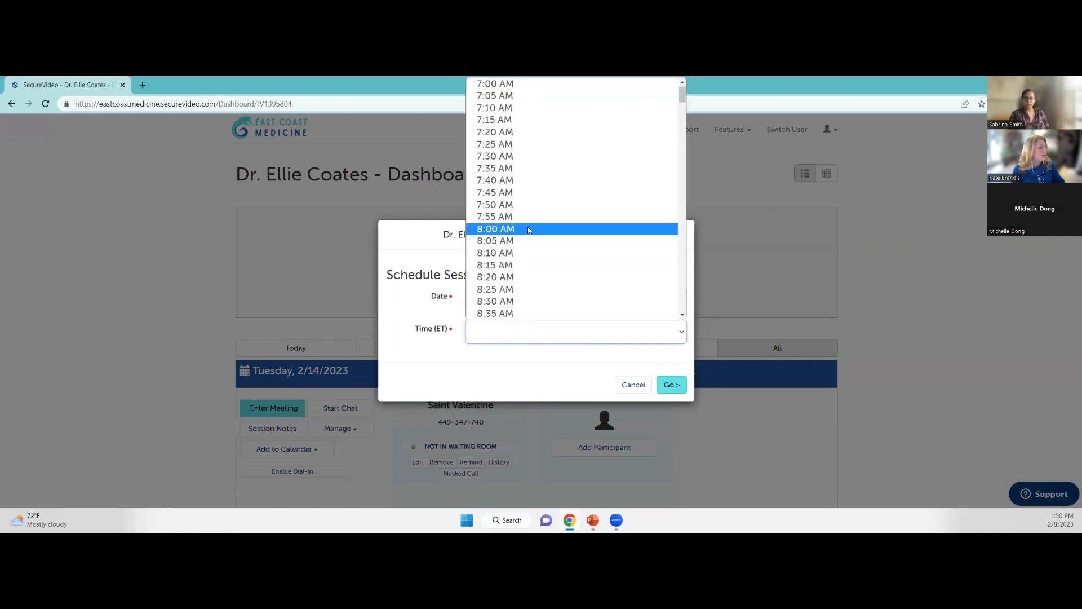
pyautogui.click(528, 229)
pyautogui.click(672, 385)
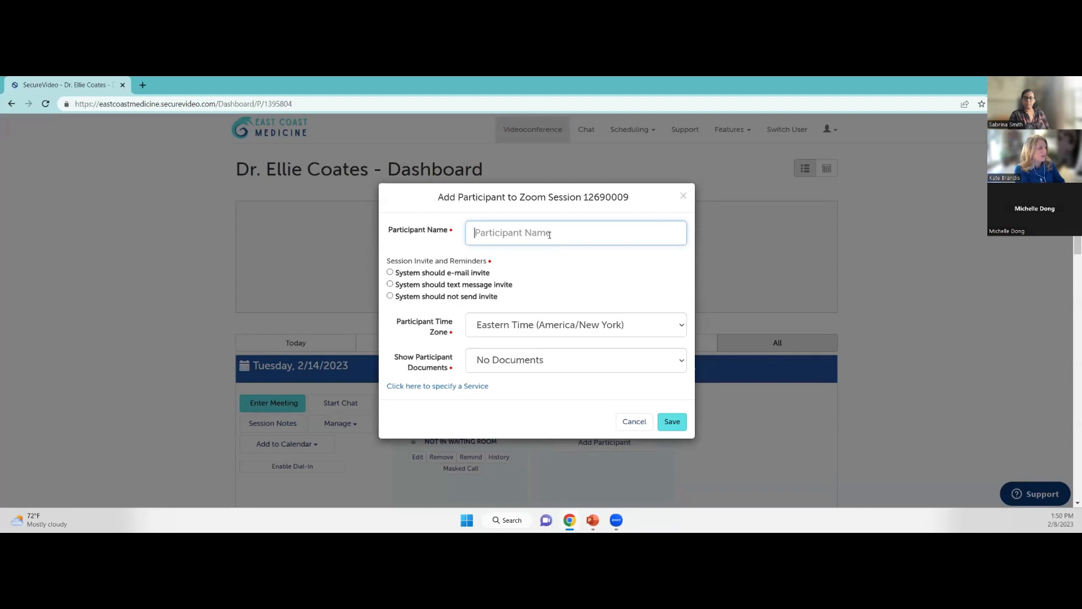
# Add the Anxiety & Depression Support Group as participants, save, and review the session.
pyautogui.write('a')
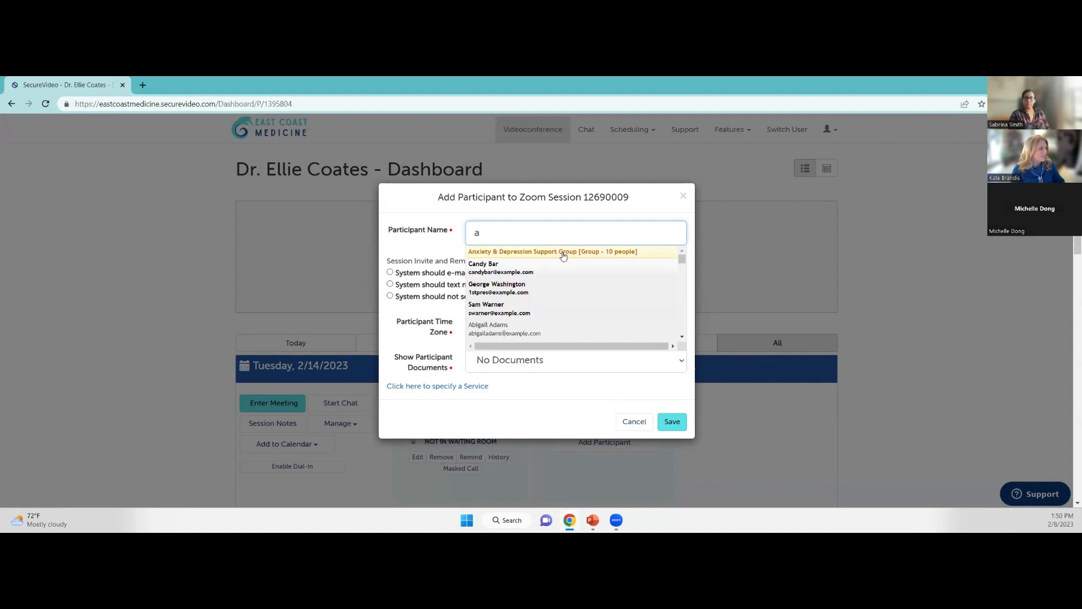
pyautogui.click(563, 255)
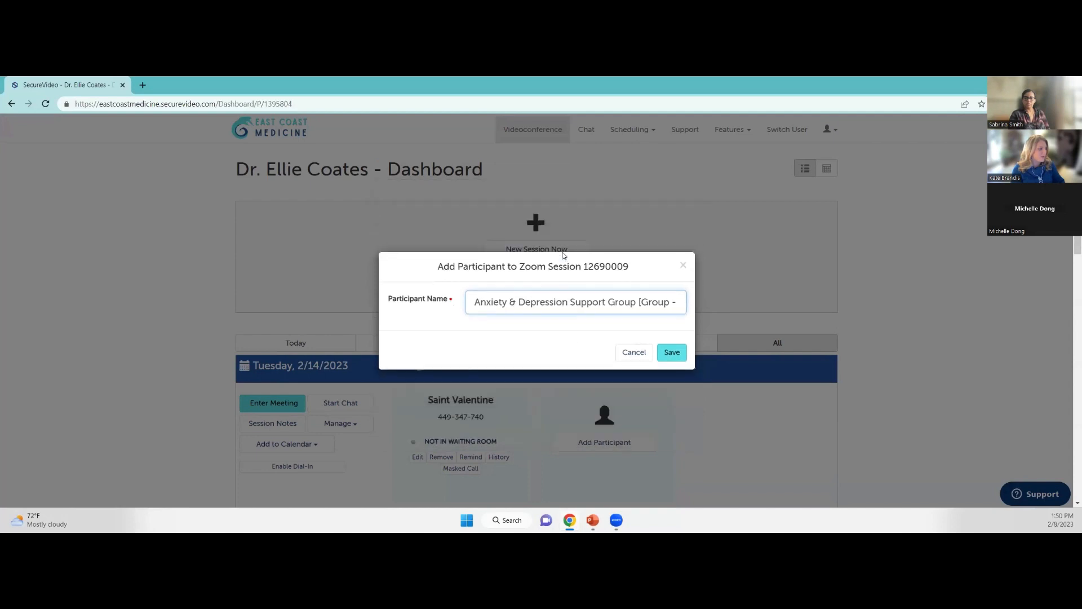
pyautogui.click(668, 353)
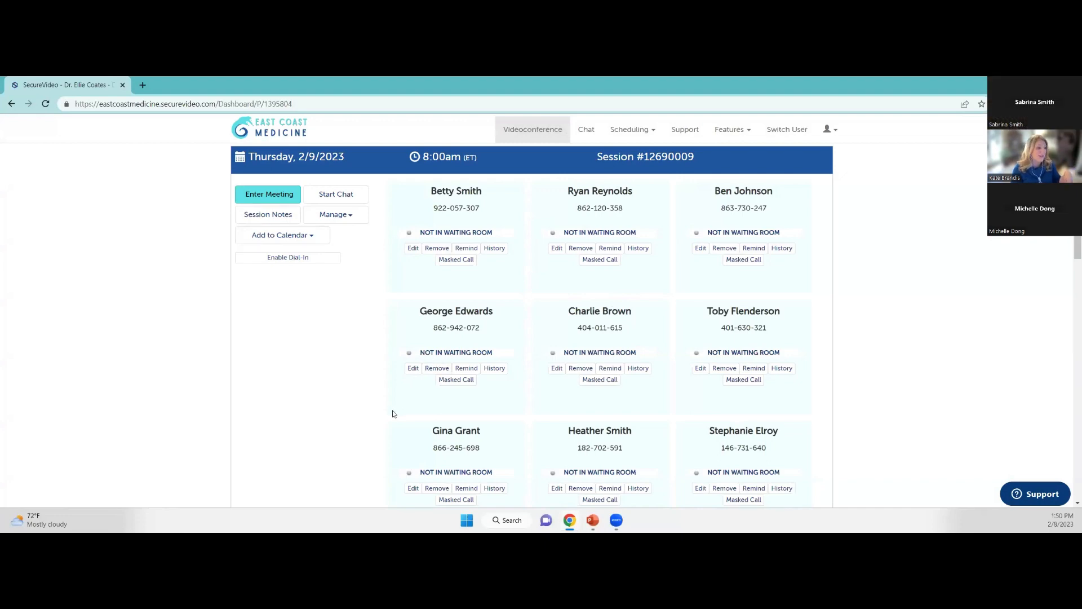
pyautogui.scroll(-2, 383, 418)
pyautogui.scroll(-1, 383, 418)
pyautogui.scroll(5, 632, 423)
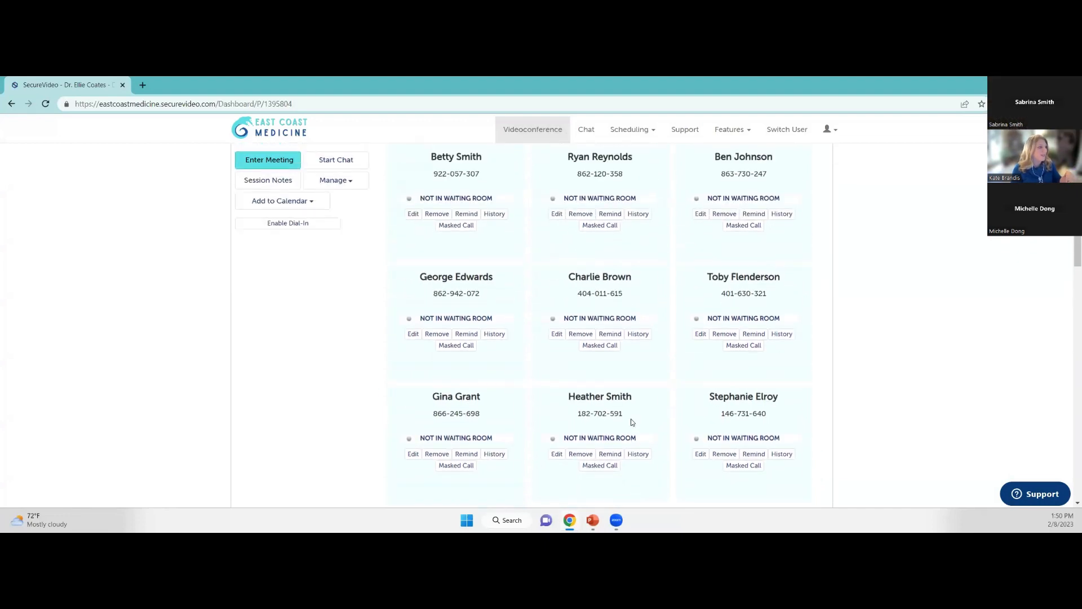
pyautogui.scroll(-5, 632, 423)
pyautogui.scroll(3, 626, 418)
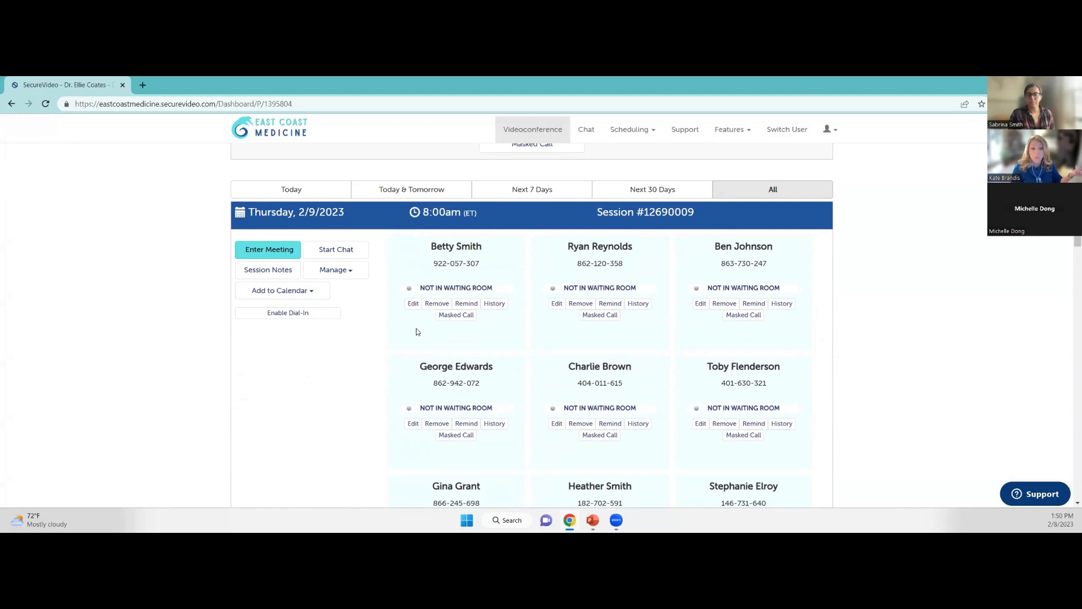
# Use Schedule Next to book the group's follow-up for Saturday, April 1, 2023 at 10:00 AM.
pyautogui.click(349, 272)
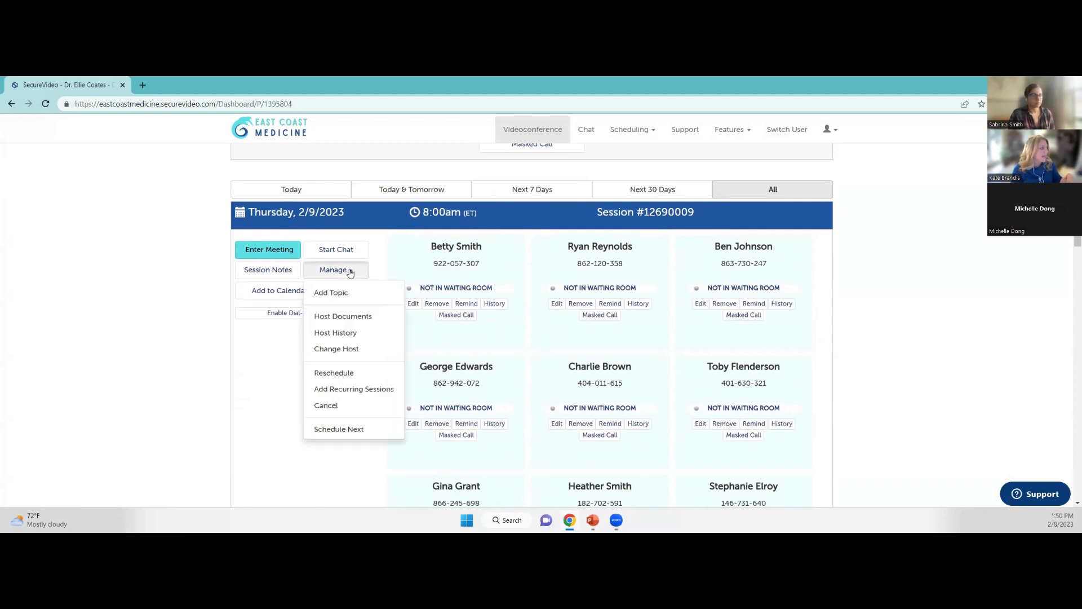
pyautogui.click(355, 431)
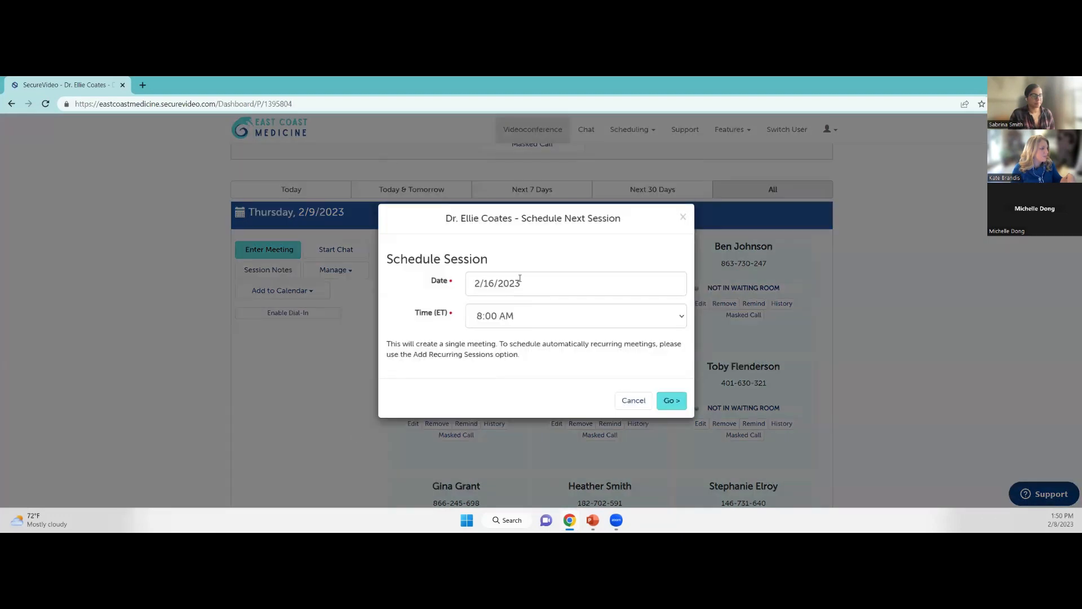
pyautogui.click(523, 284)
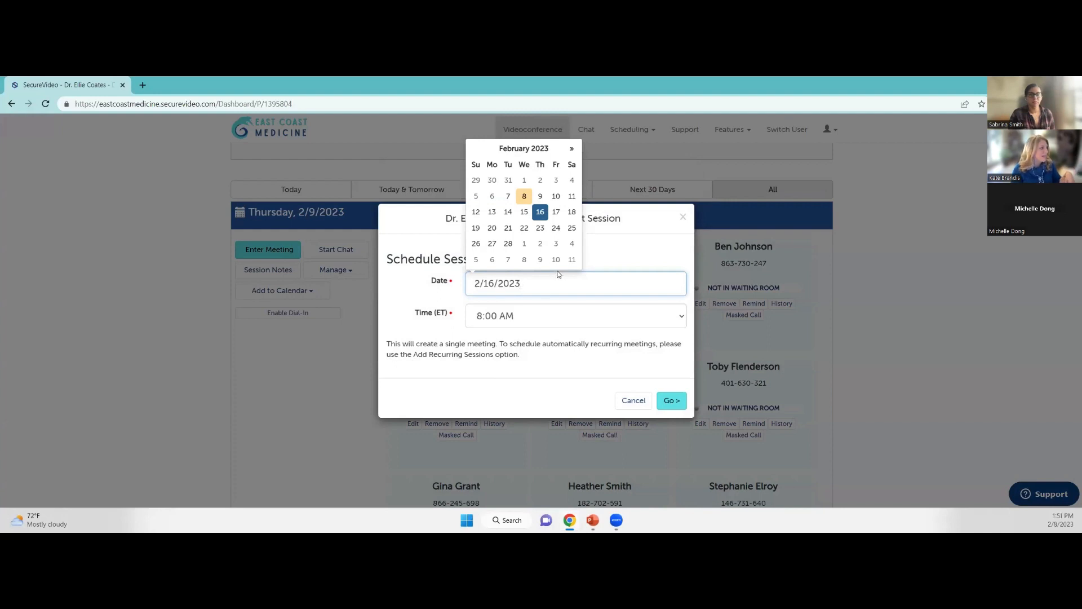
pyautogui.click(571, 149)
pyautogui.click(571, 149)
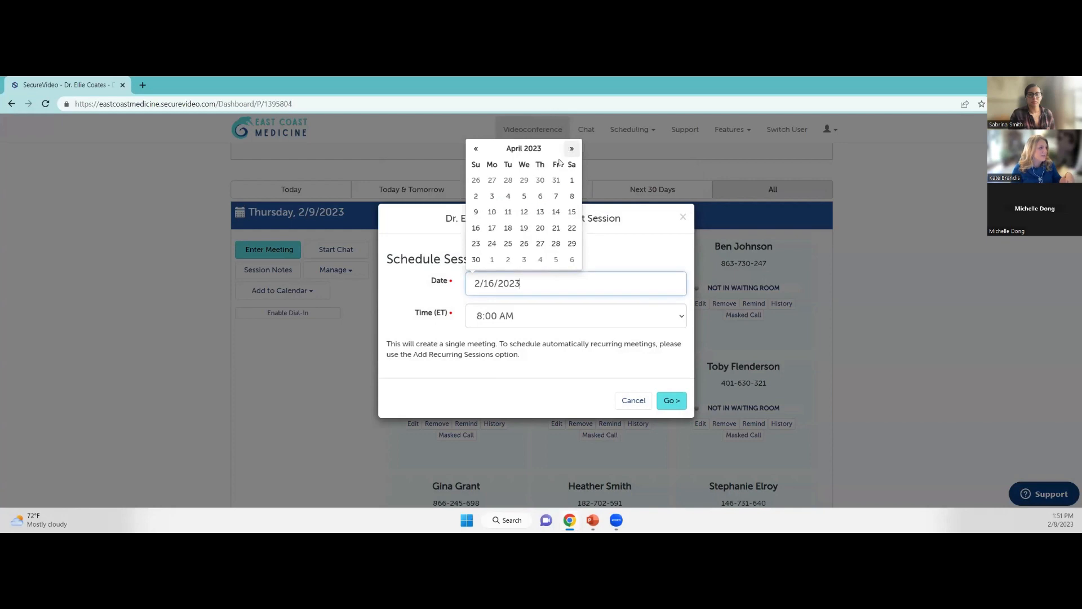
pyautogui.click(572, 179)
pyautogui.click(540, 318)
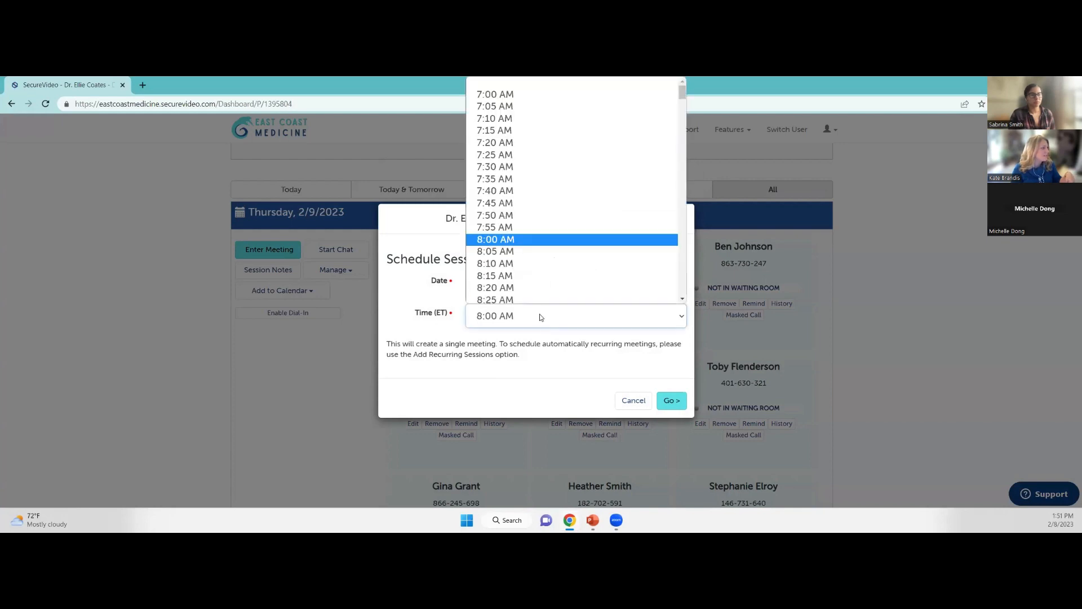
pyautogui.scroll(-5, 526, 225)
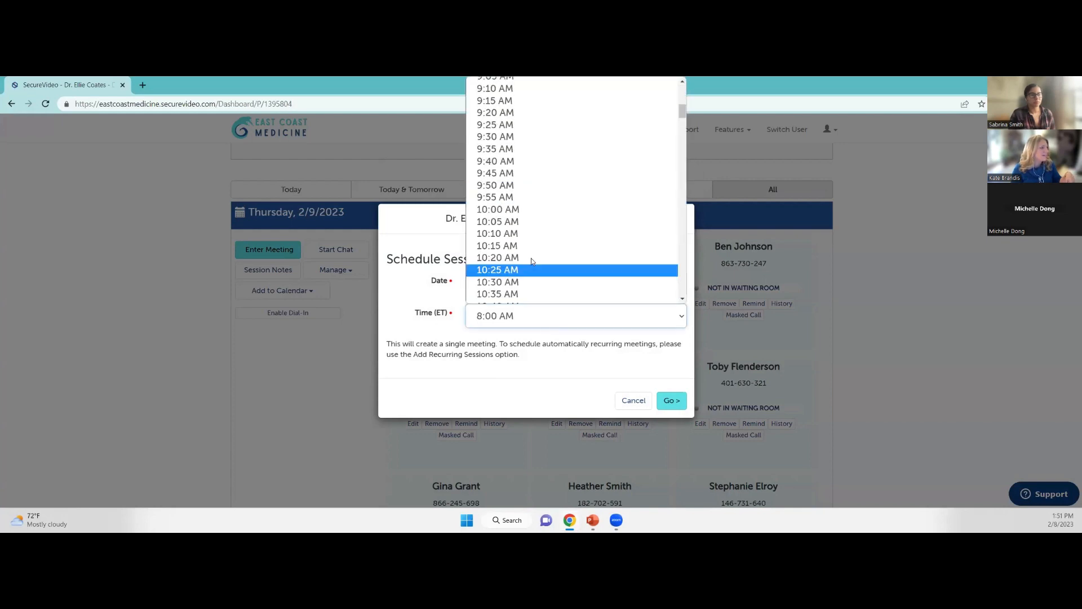
pyautogui.click(520, 211)
pyautogui.click(672, 401)
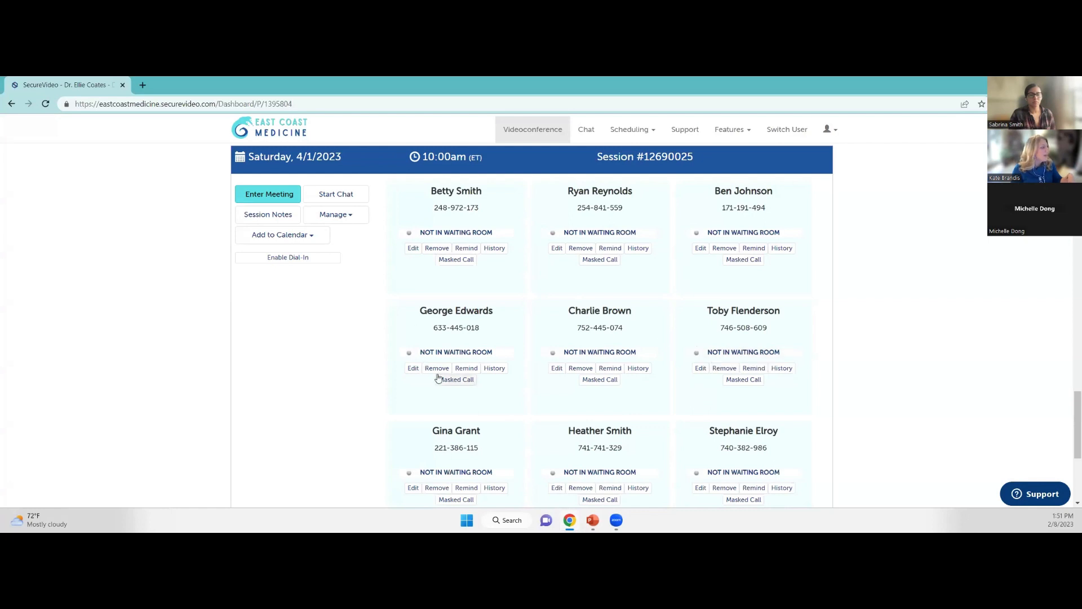
# Point out the Friday 3/10/2023 session's participant and date, then choose Add Recurring Sessions for it.
pyautogui.scroll(4, 438, 375)
pyautogui.scroll(1, 438, 373)
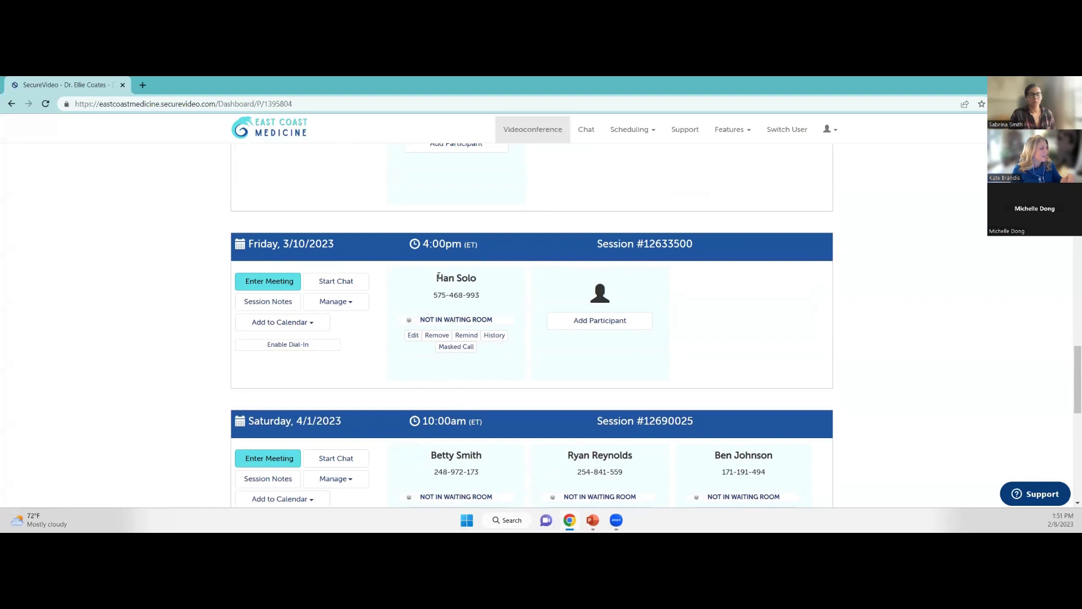
pyautogui.moveTo(439, 277); pyautogui.dragTo(505, 282)
pyautogui.click(505, 283)
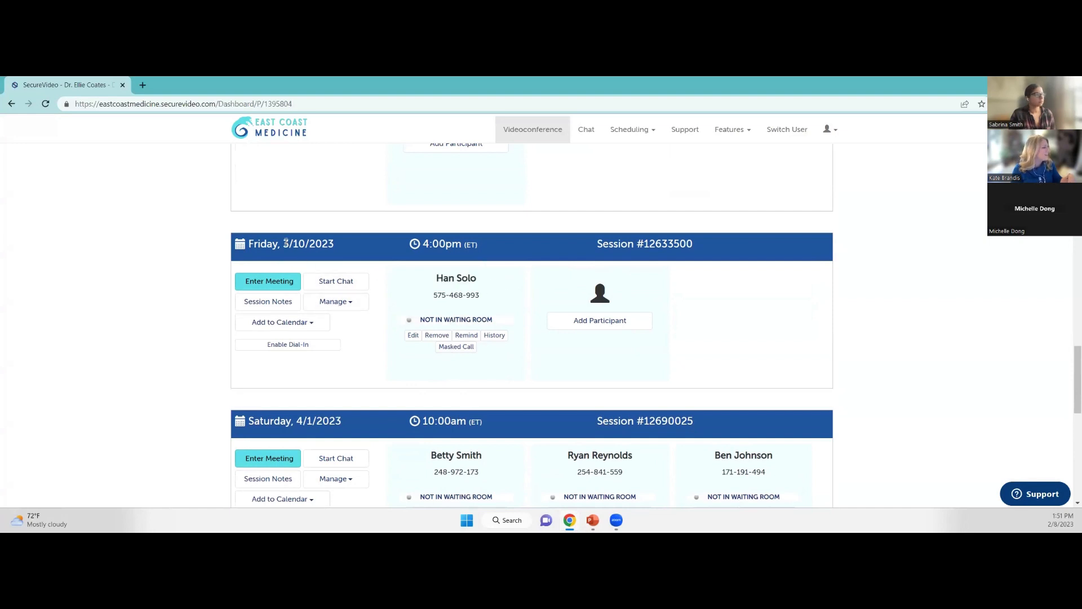
pyautogui.moveTo(285, 243); pyautogui.dragTo(334, 247)
pyautogui.click(334, 247)
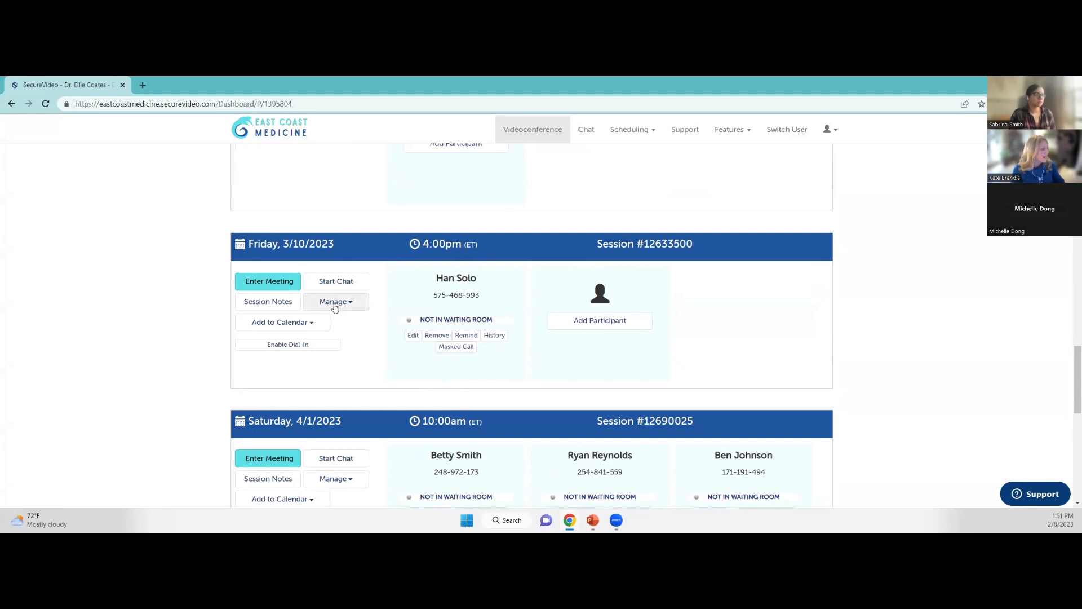
pyautogui.click(348, 306)
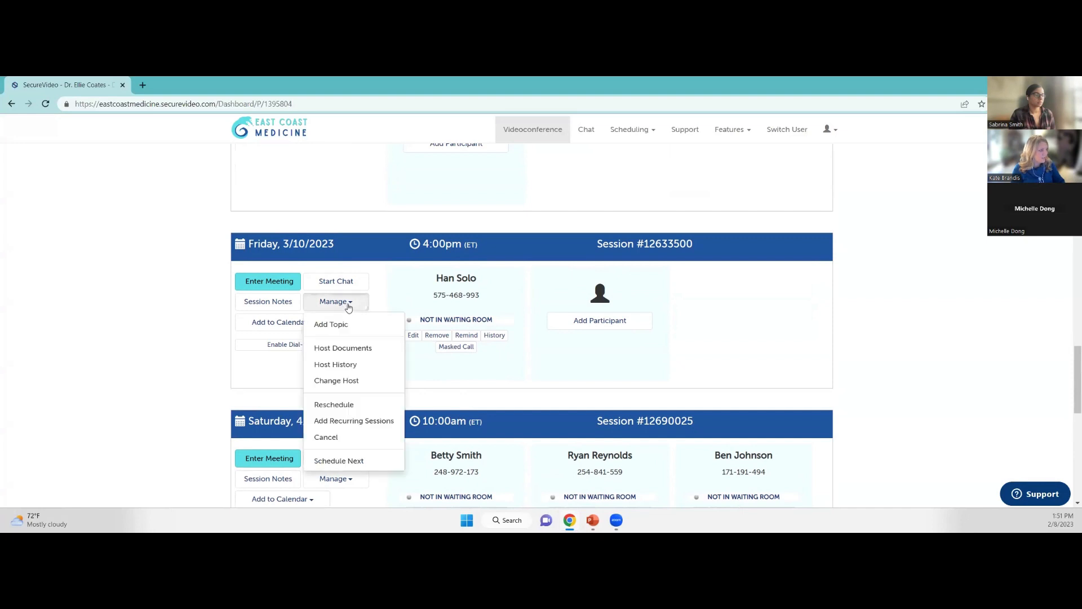
pyautogui.click(353, 422)
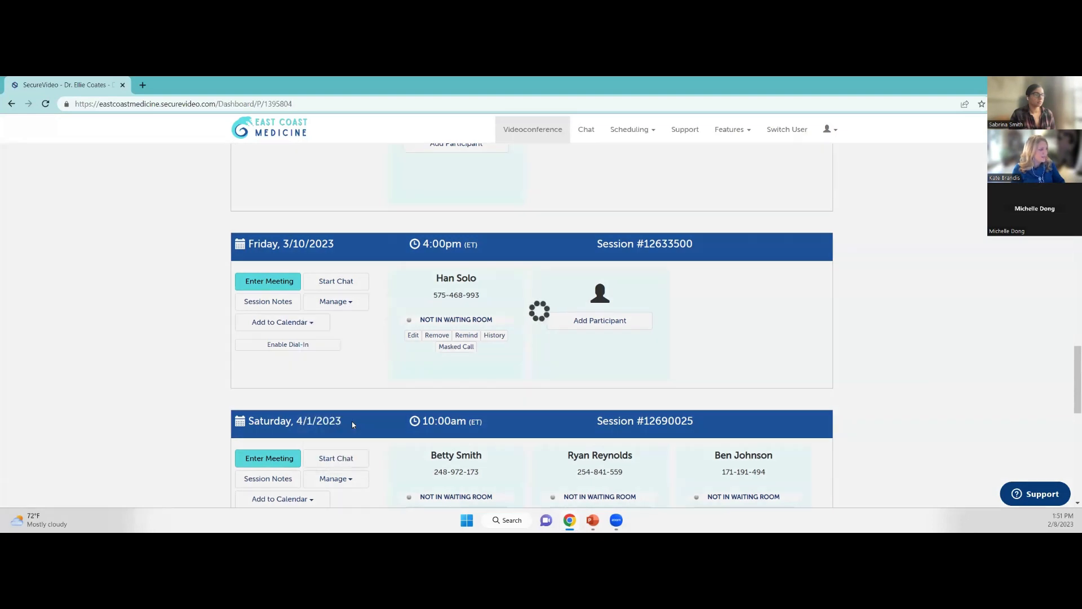
# Set the session to repeat every 1 week on Friday only.
pyautogui.scroll(-2, 529, 426)
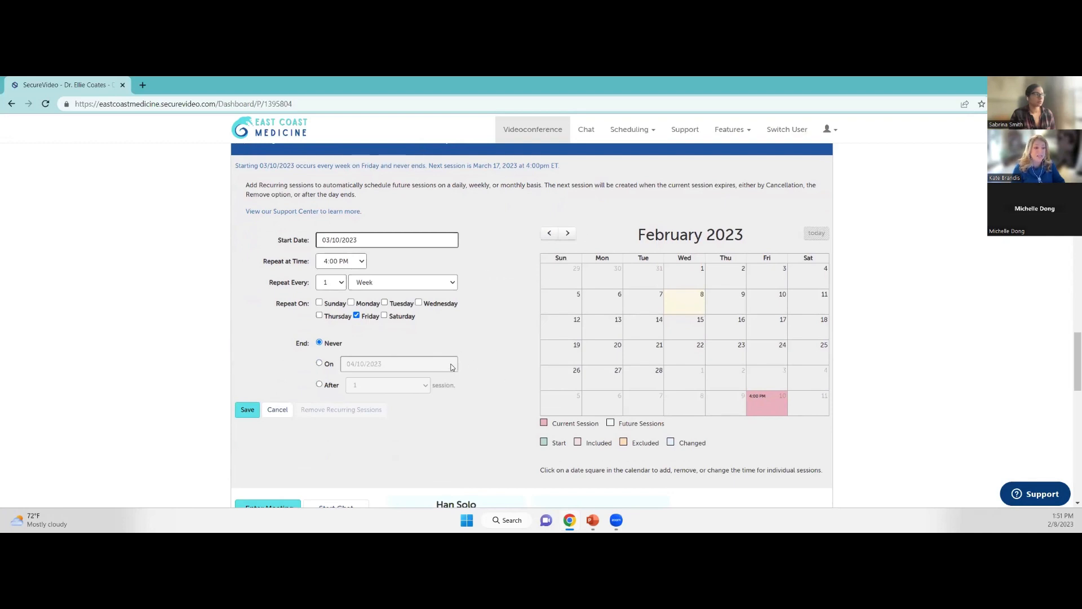
pyautogui.click(343, 283)
pyautogui.click(333, 302)
pyautogui.click(340, 286)
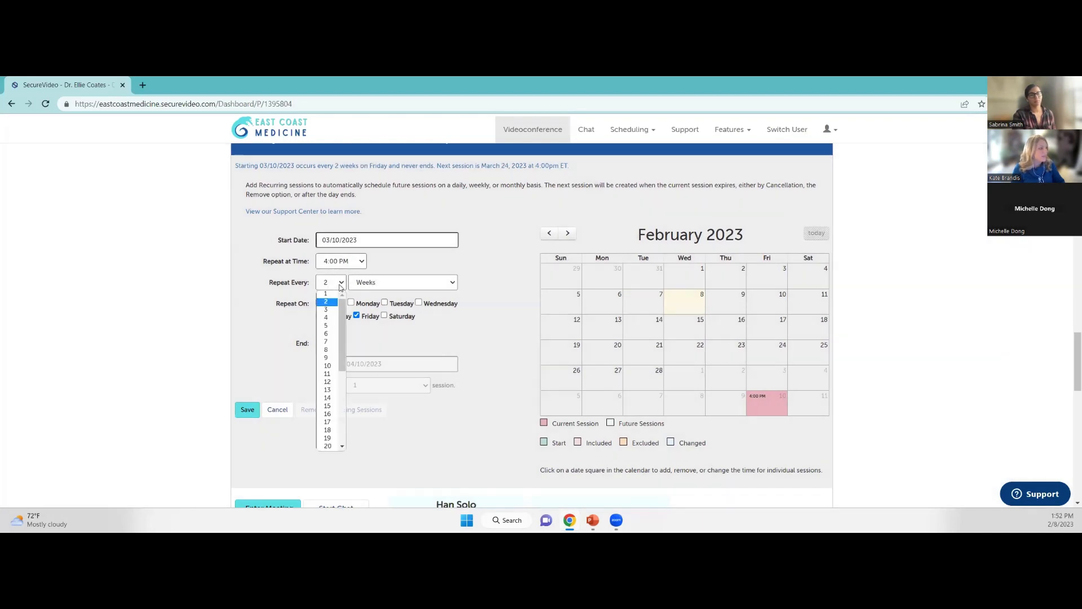
pyautogui.click(361, 285)
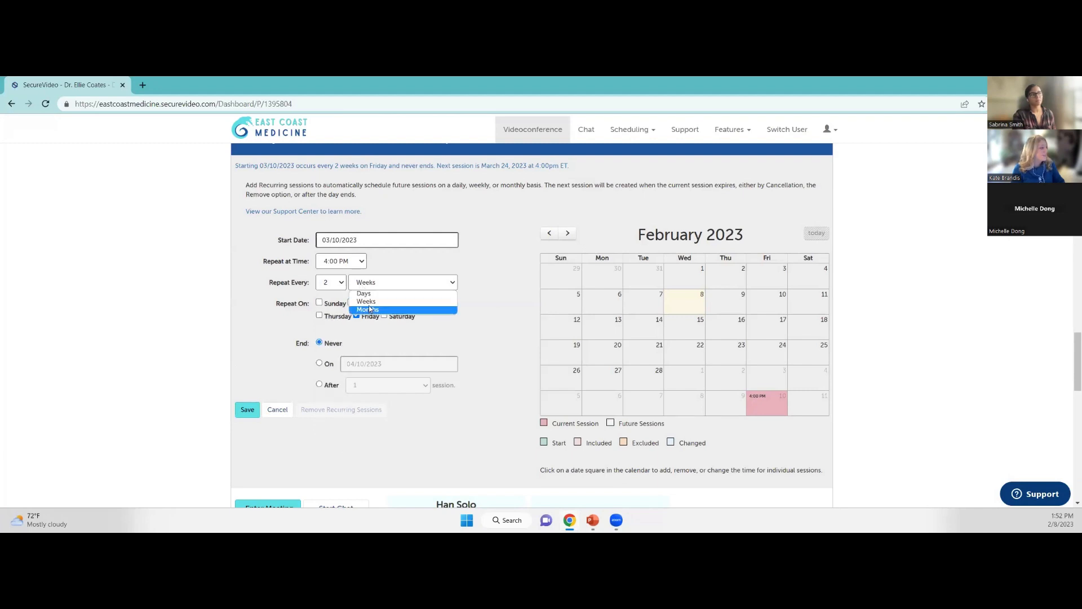
pyautogui.click(341, 284)
pyautogui.click(330, 294)
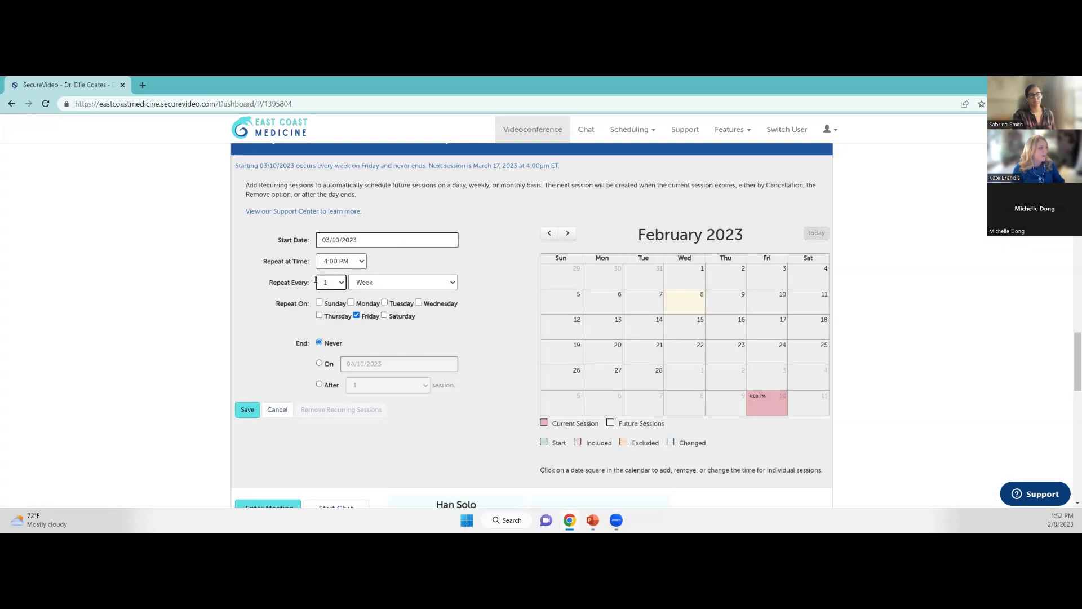
pyautogui.click(351, 303)
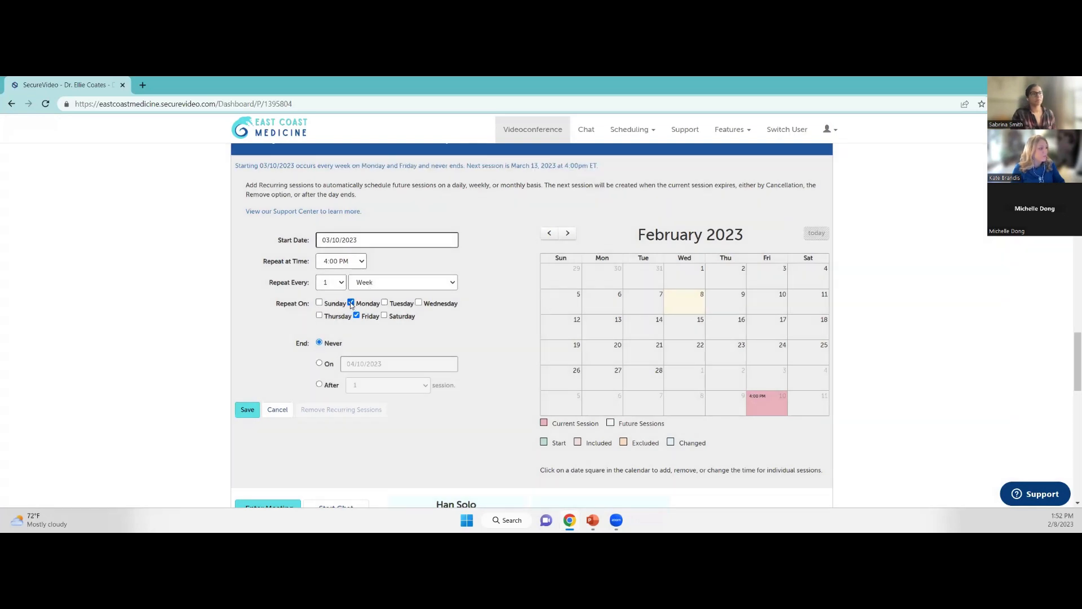
pyautogui.click(386, 303)
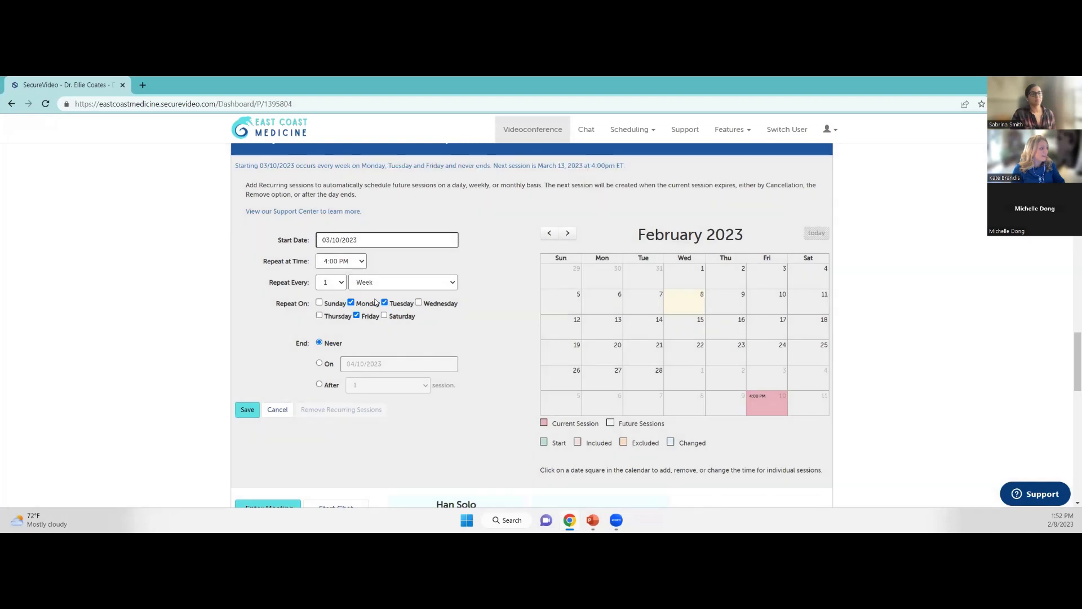
pyautogui.click(351, 303)
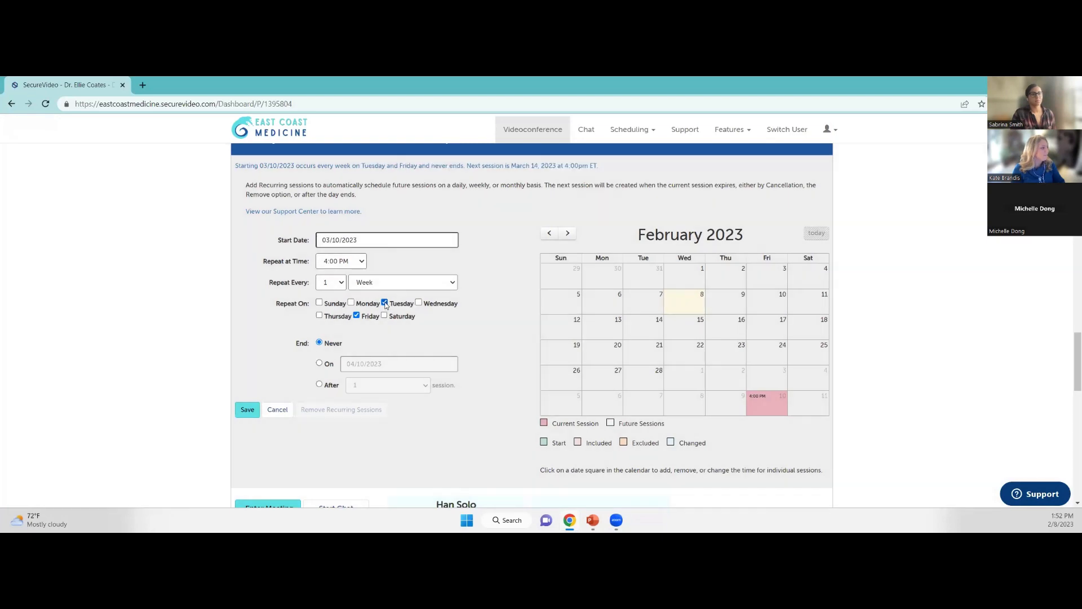
pyautogui.click(385, 303)
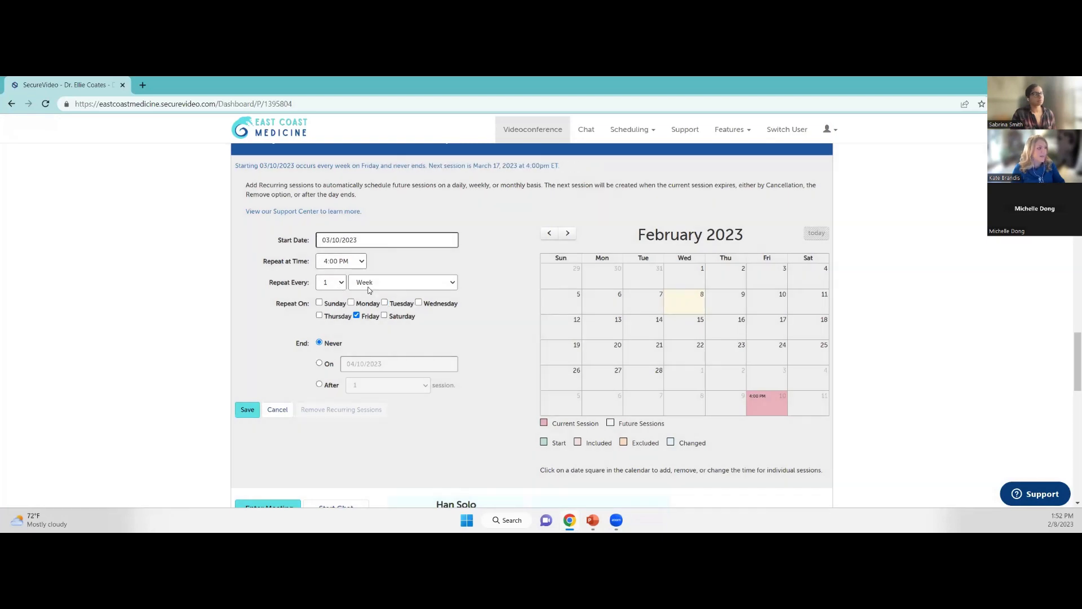
# End the series after 3 sessions and save the recurrence.
pyautogui.click(320, 384)
pyautogui.click(364, 387)
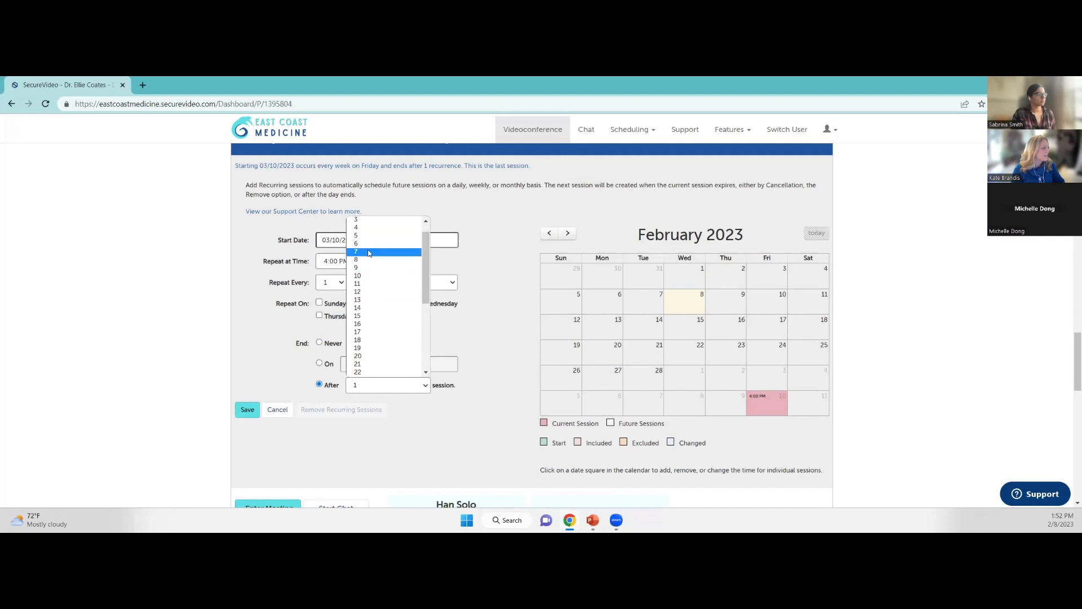
pyautogui.click(370, 225)
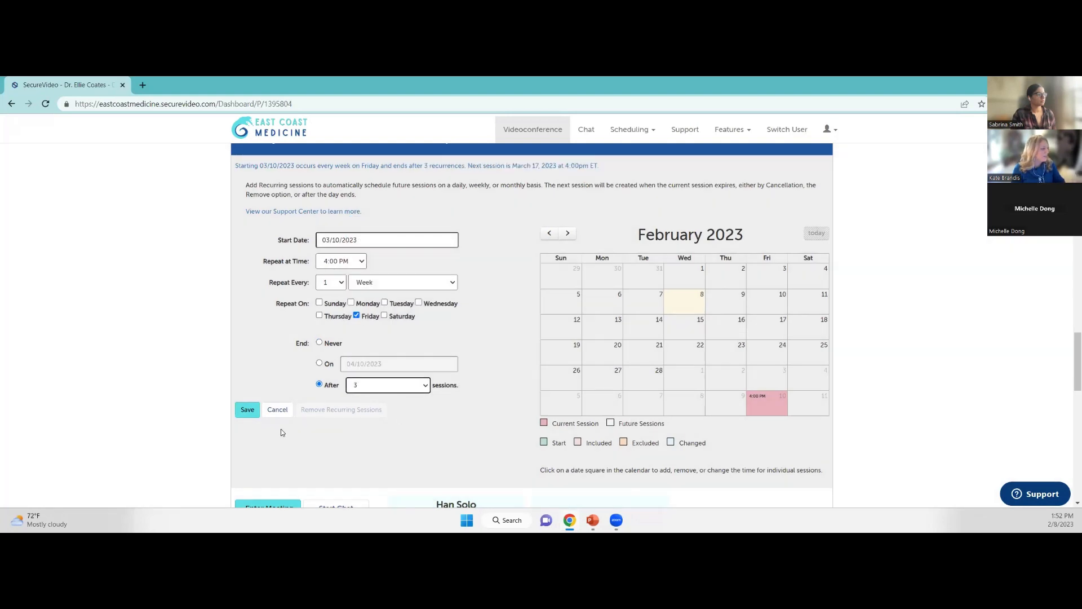
pyautogui.click(248, 412)
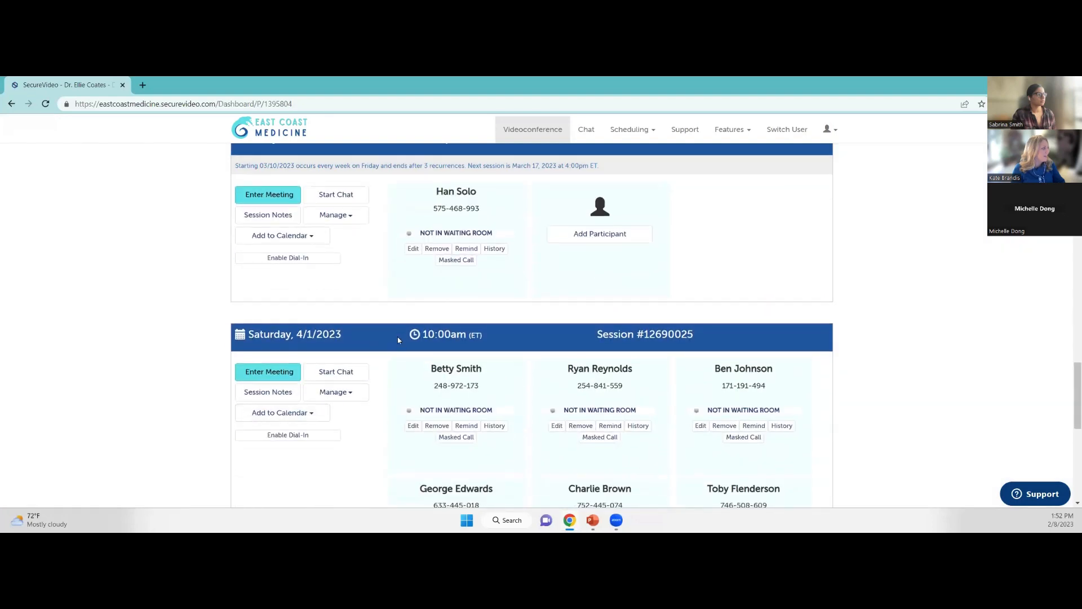
# Expand the 3/10/2023 session's recurrence settings and move its calendar ahead to March 2023.
pyautogui.scroll(3, 397, 339)
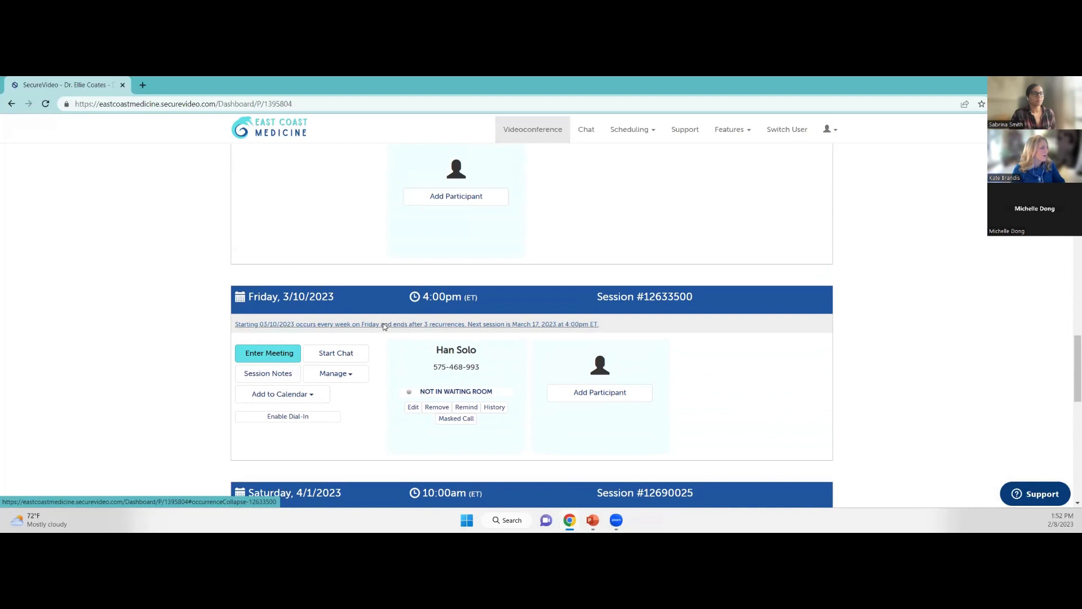
pyautogui.click(384, 325)
pyautogui.scroll(-3, 432, 367)
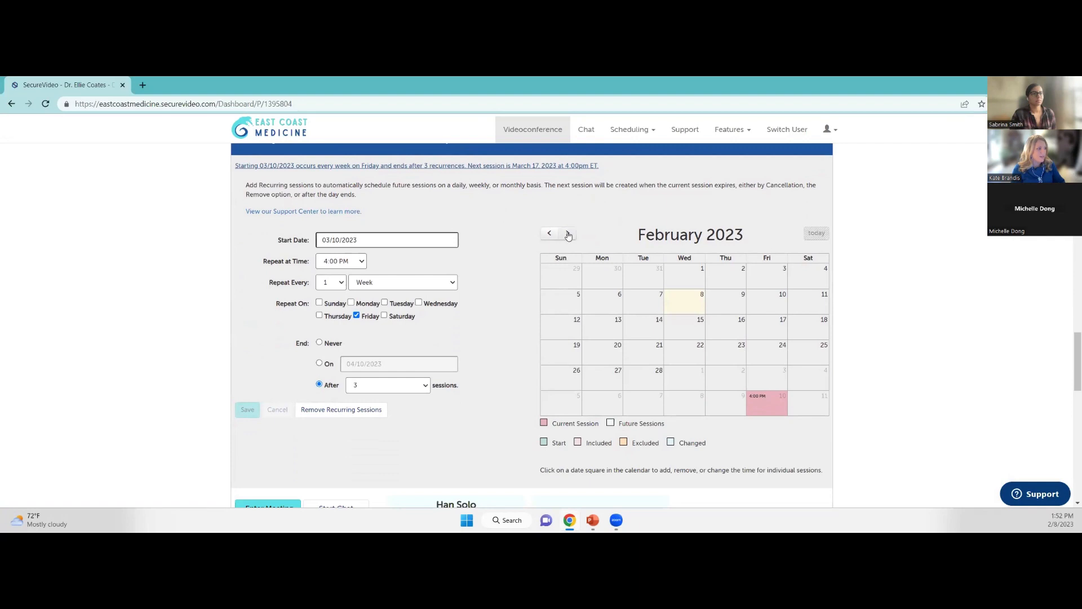
pyautogui.click(568, 234)
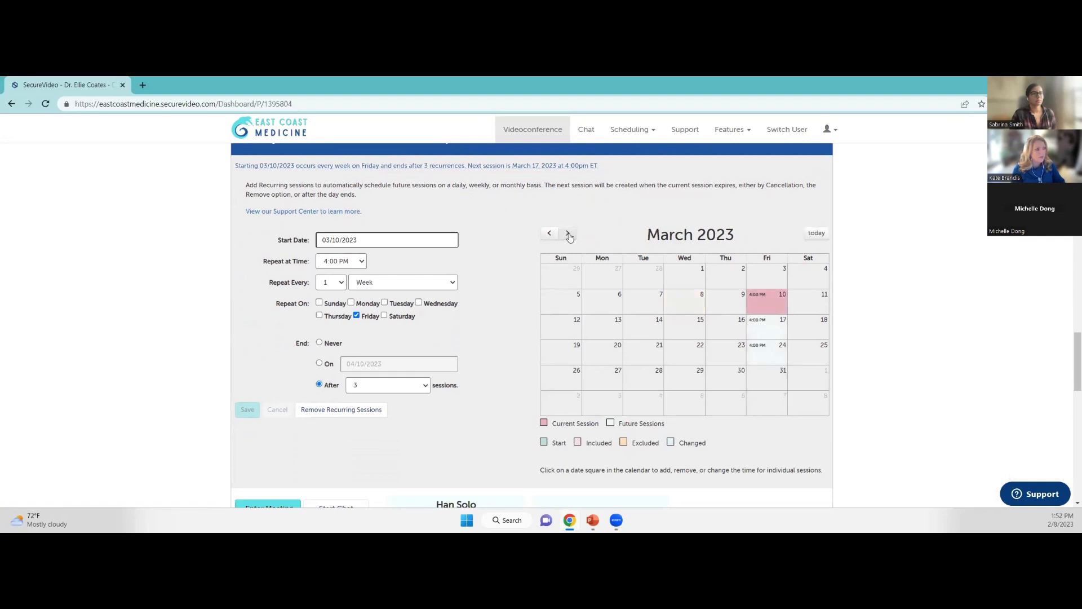
# Reschedule only the March 24 occurrence to 3:50 PM and save the recurrence schedule.
pyautogui.click(768, 356)
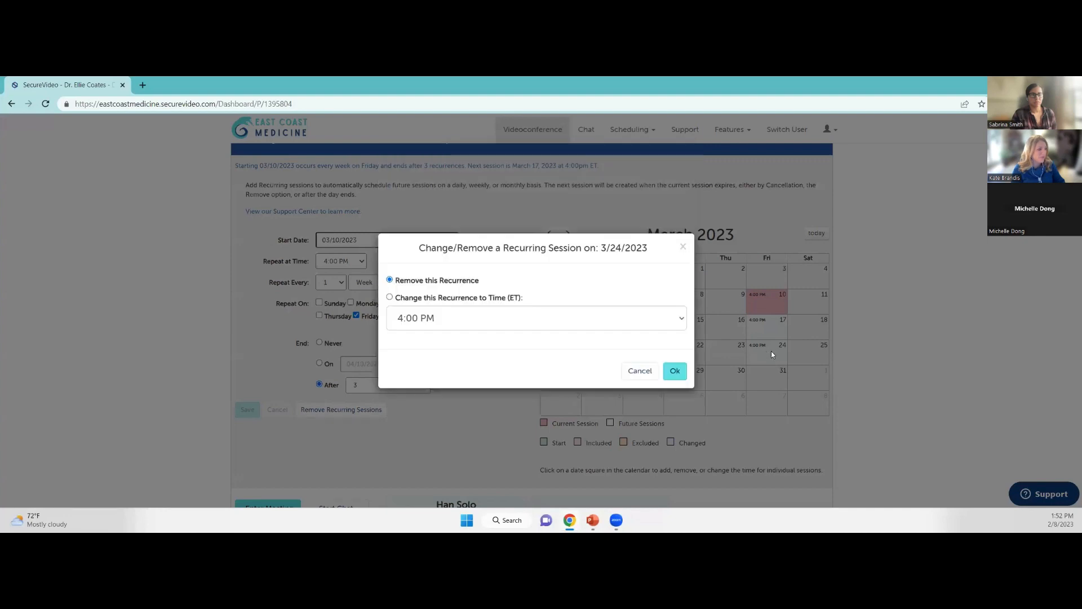
pyautogui.click(469, 321)
pyautogui.press('Escape')
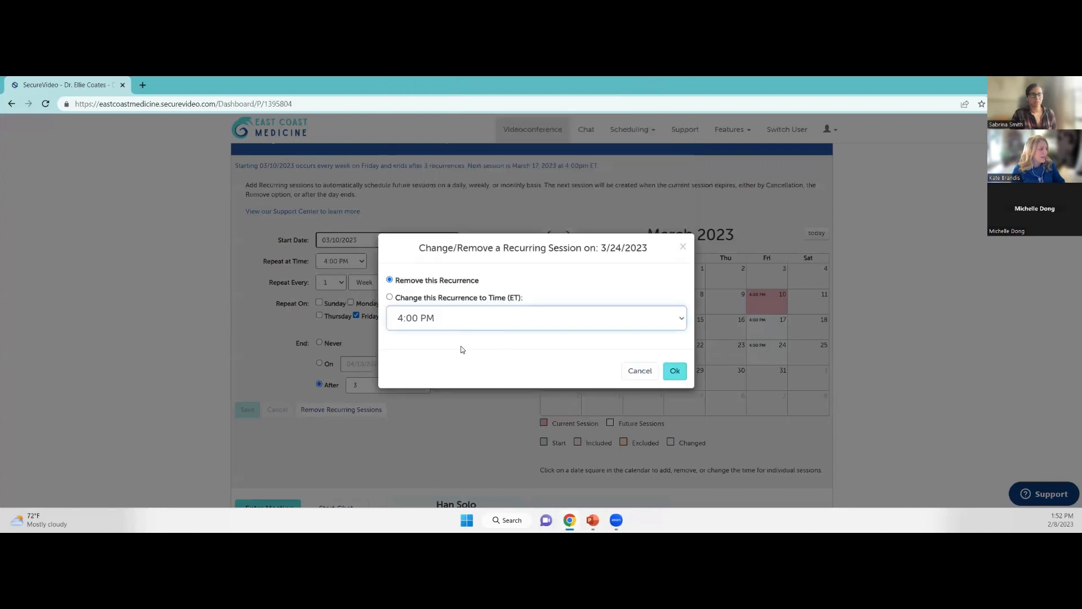
pyautogui.click(463, 349)
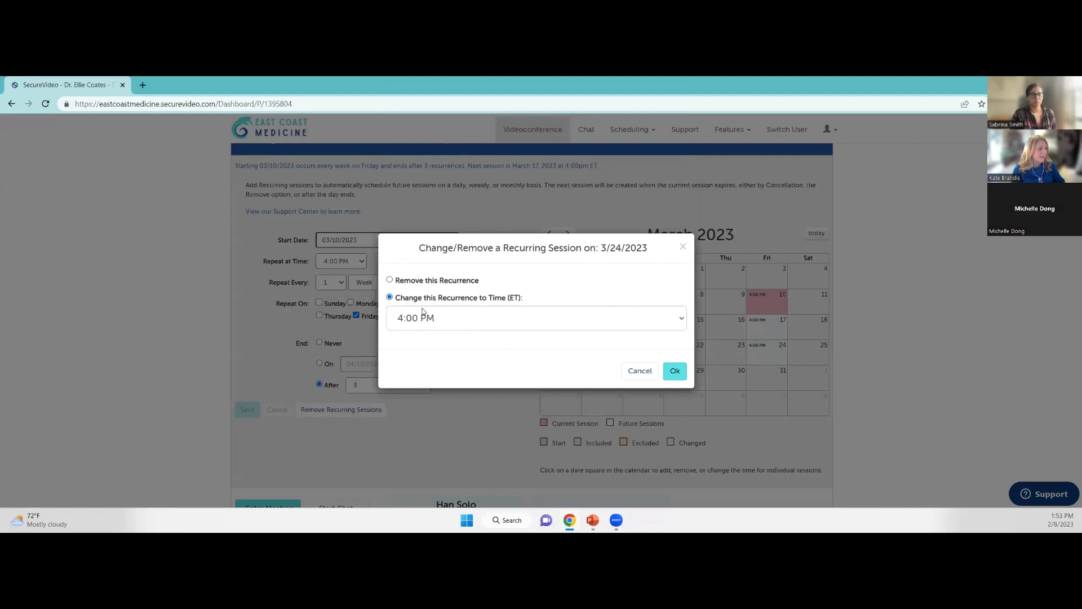
pyautogui.click(468, 318)
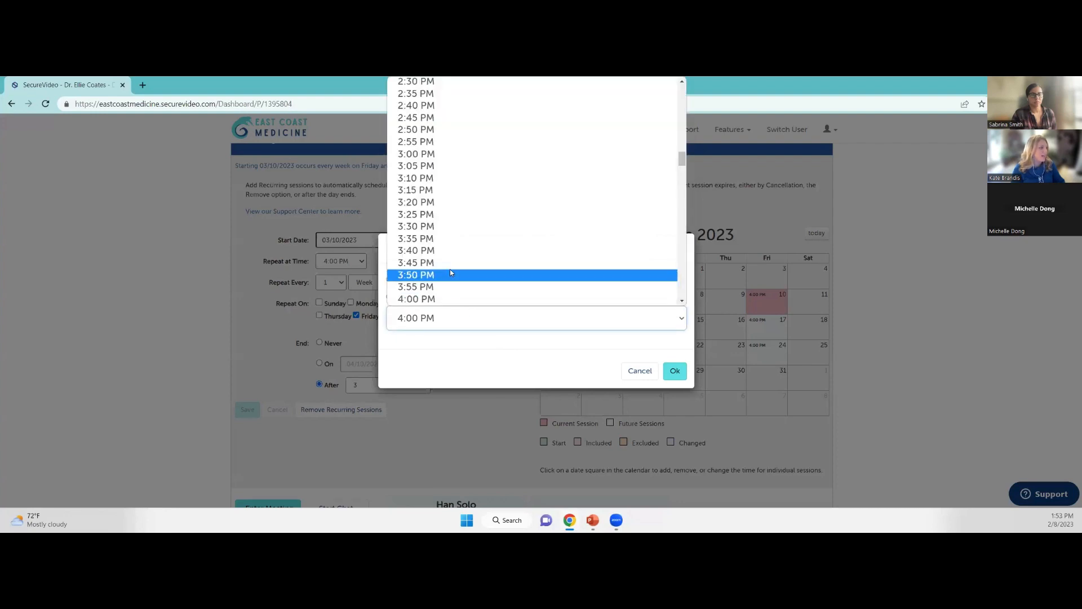
pyautogui.click(449, 273)
pyautogui.click(676, 370)
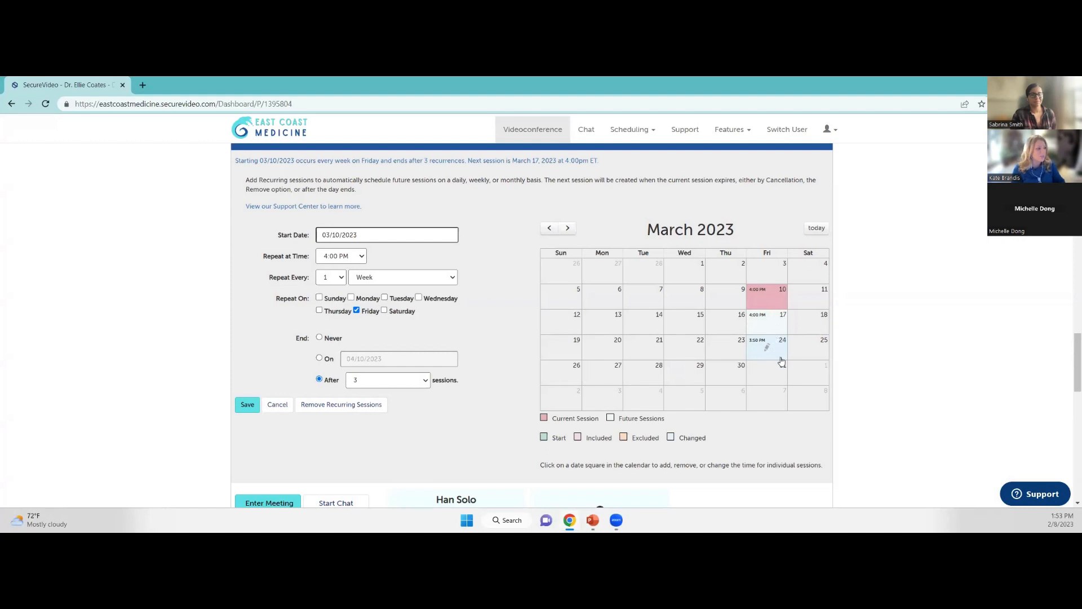
pyautogui.click(251, 406)
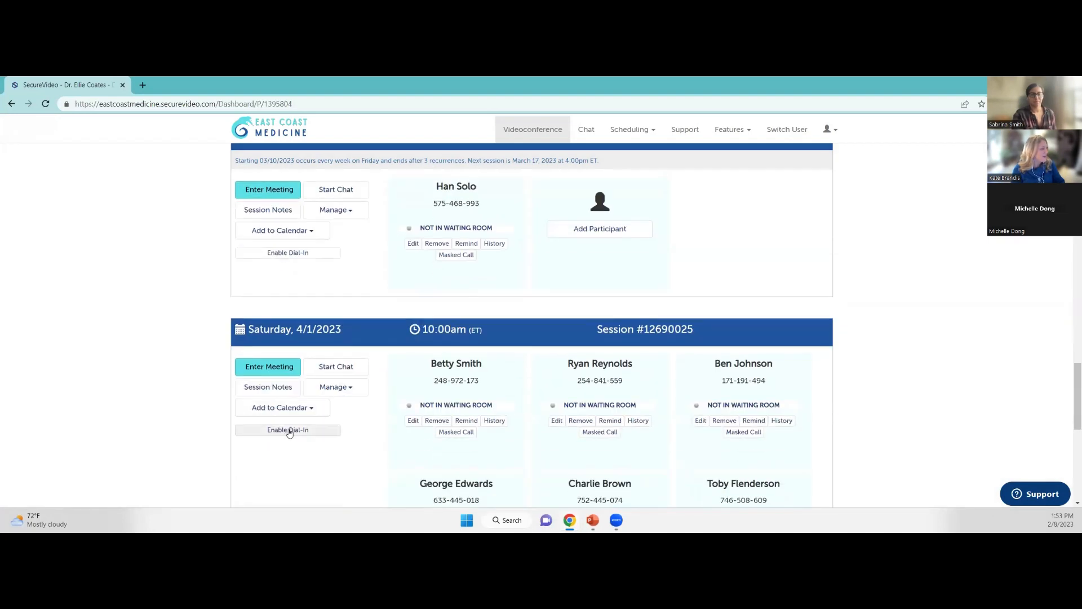
pyautogui.scroll(3, 288, 430)
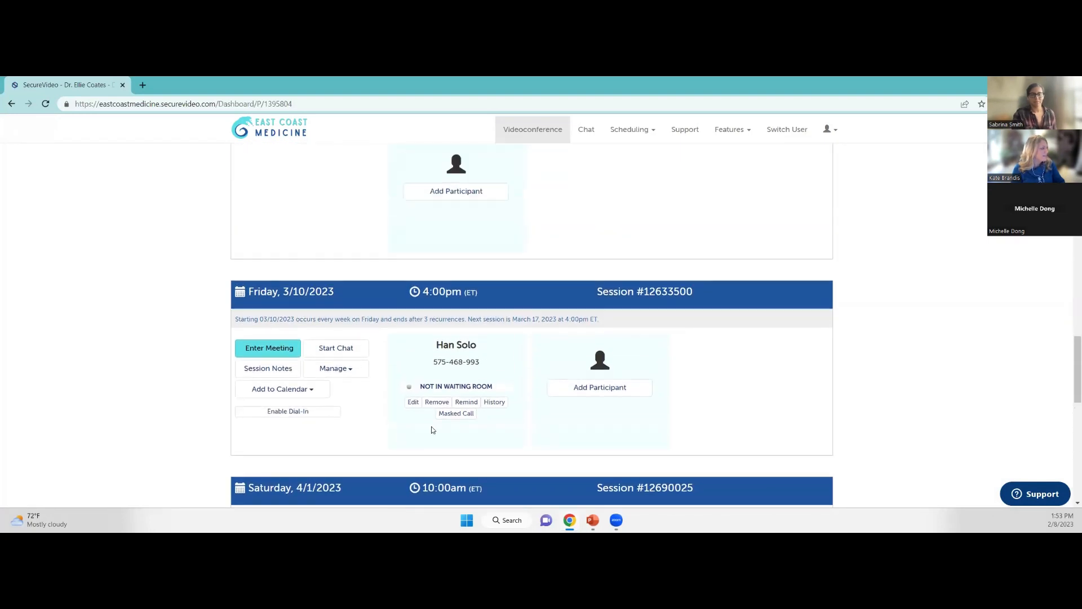
pyautogui.scroll(-1, 437, 430)
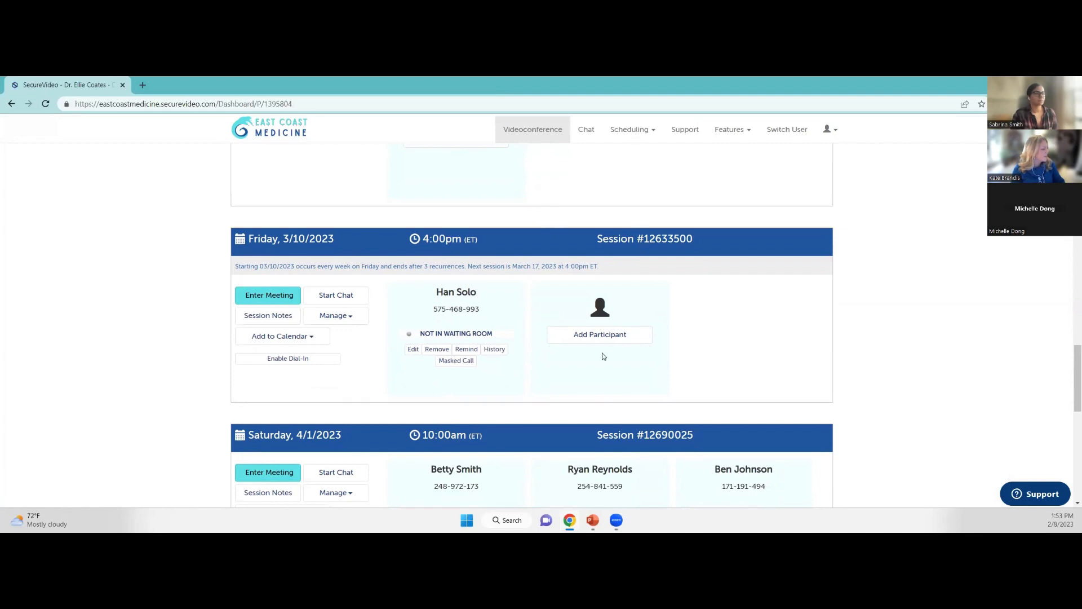
pyautogui.scroll(10, 597, 354)
pyautogui.scroll(10, 593, 351)
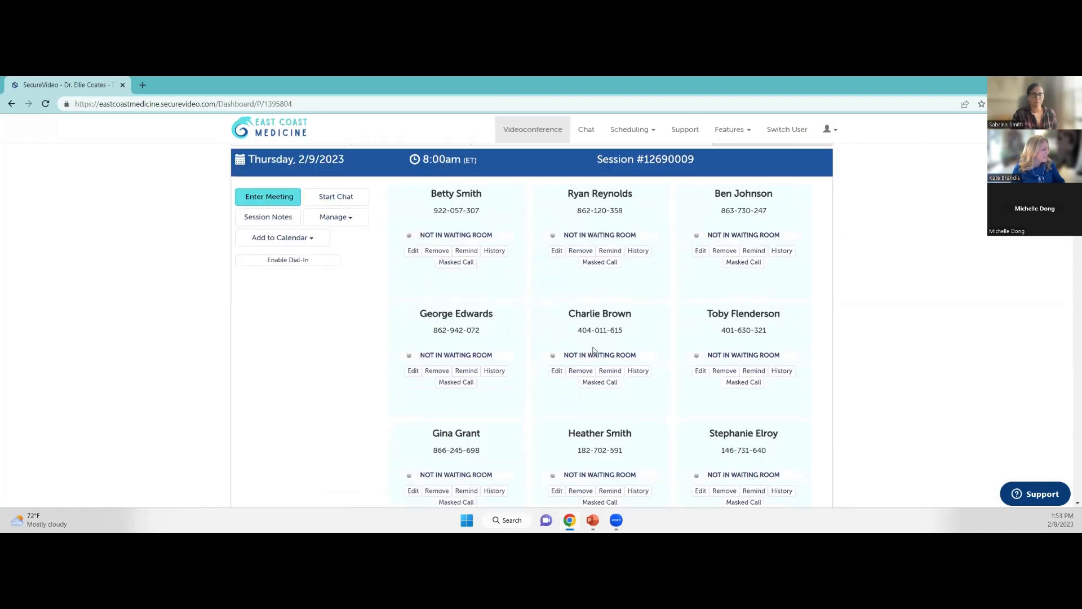
pyautogui.scroll(-11, 581, 346)
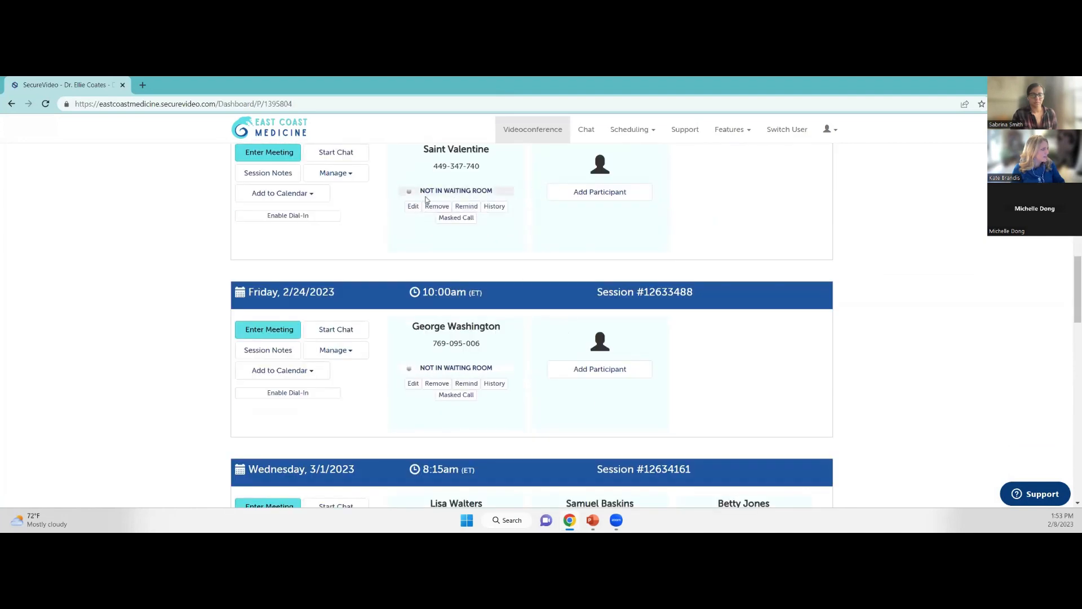
# Try entering the first session's meeting, then cancel the Connecting dialog.
pyautogui.click(292, 153)
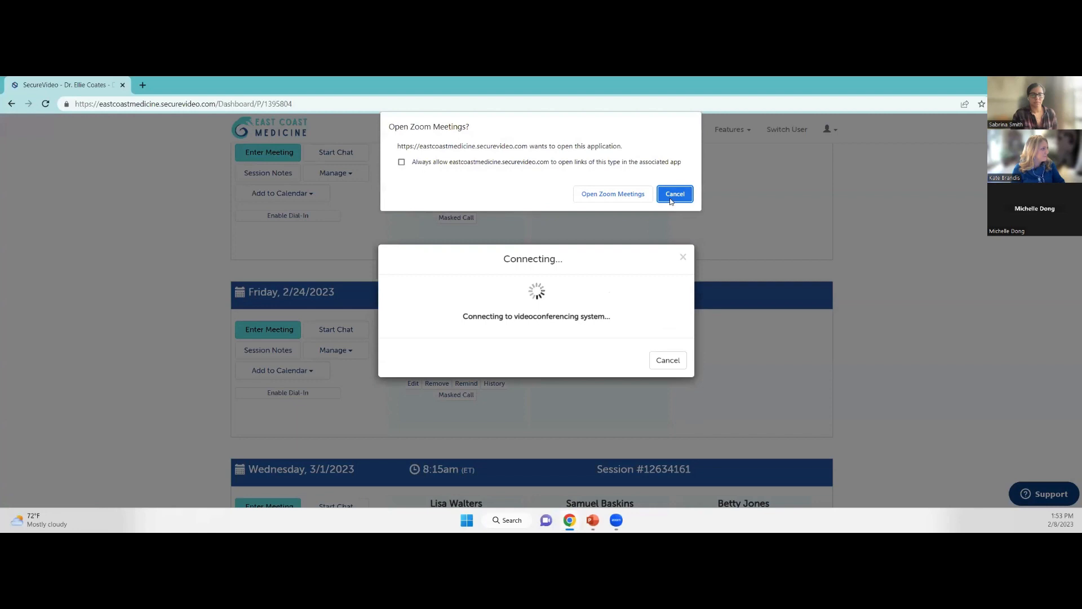
pyautogui.click(625, 194)
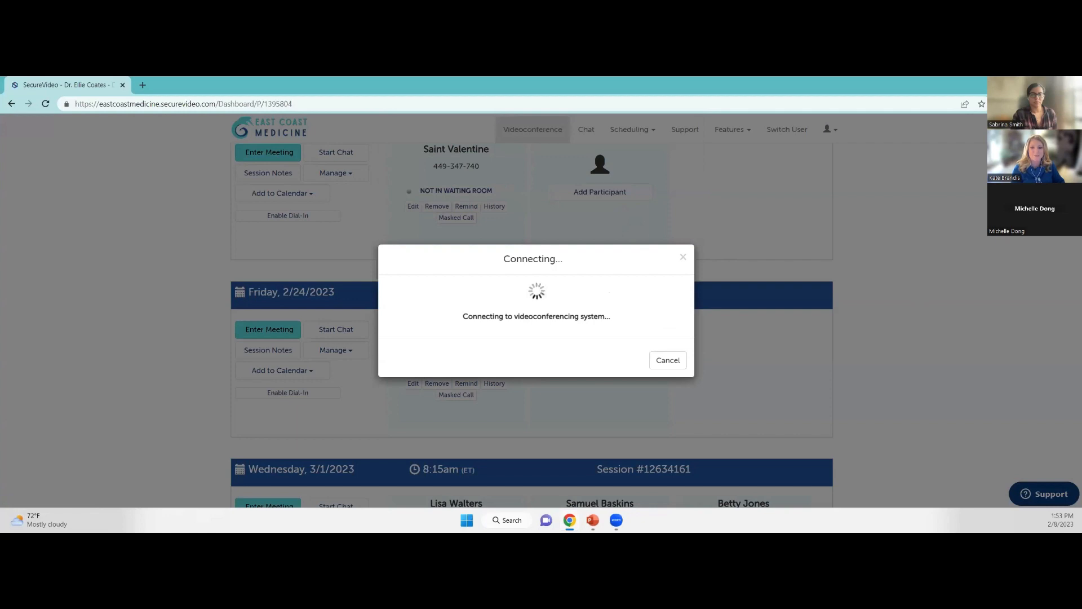
pyautogui.click(672, 362)
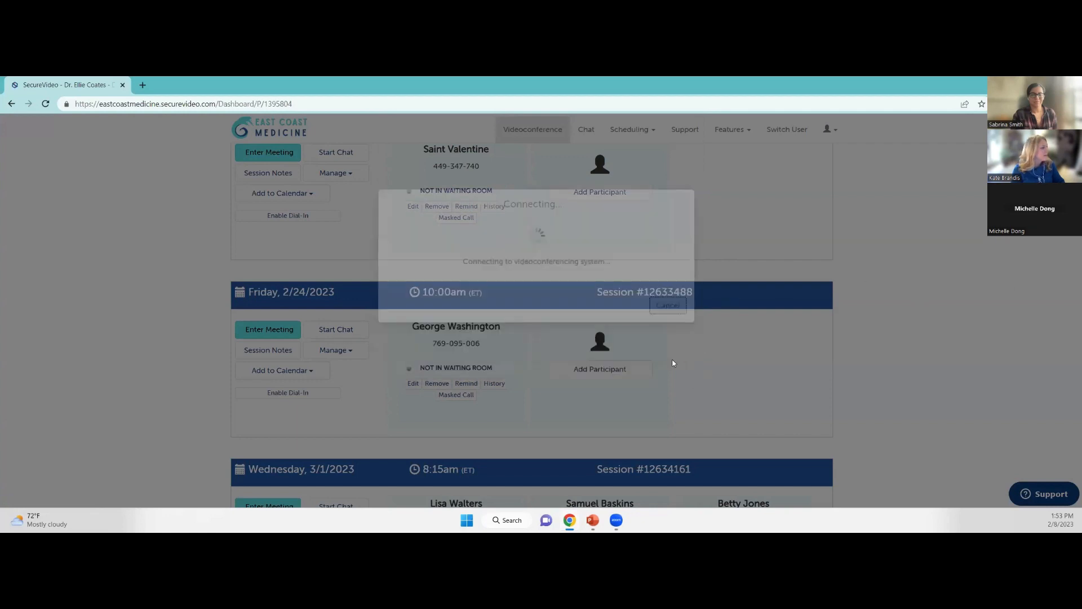
# Look over the Manage options for the first and Tuesday 2/14 sessions, then return to the slideshow.
pyautogui.click(335, 175)
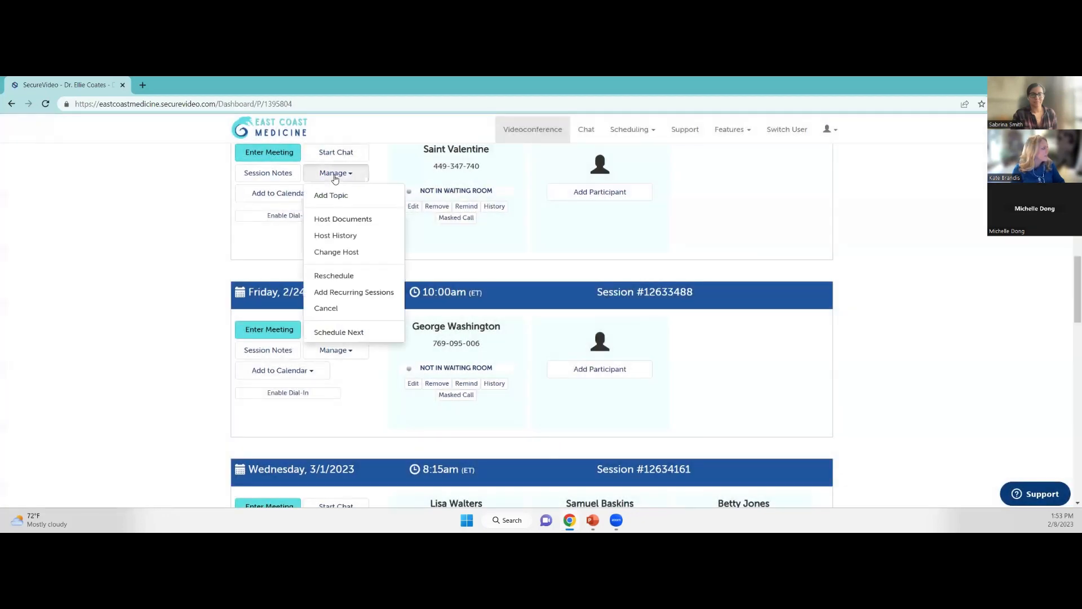
pyautogui.click(179, 230)
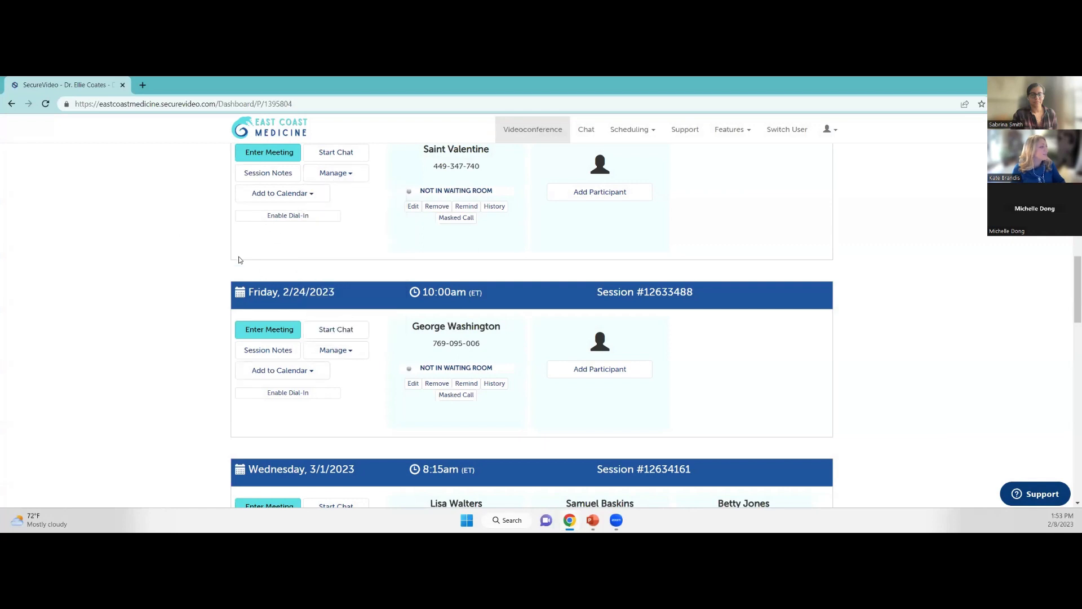
pyautogui.scroll(2, 239, 259)
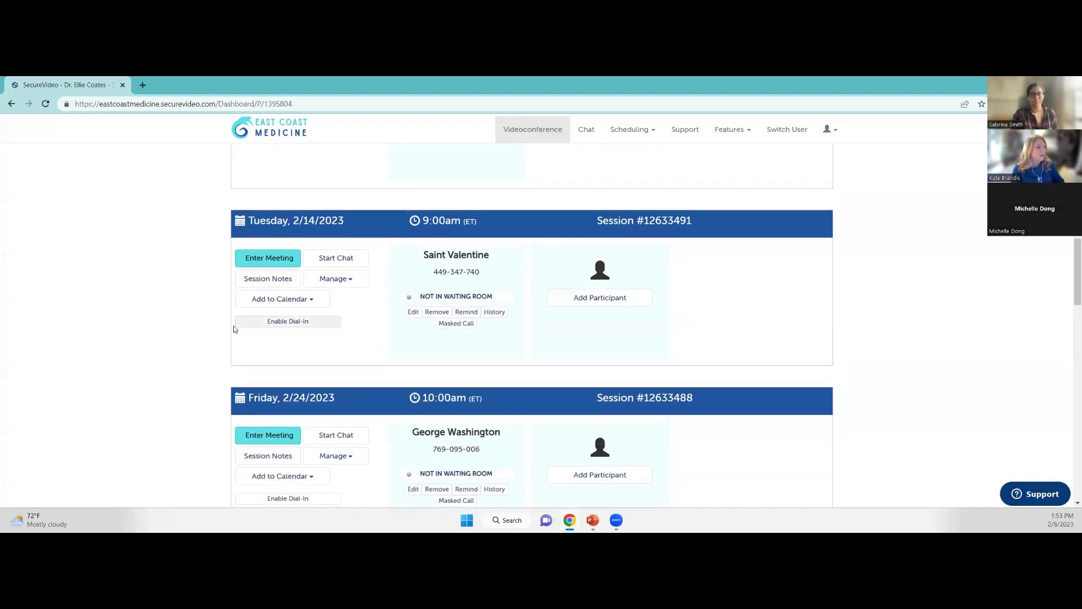
pyautogui.click(333, 286)
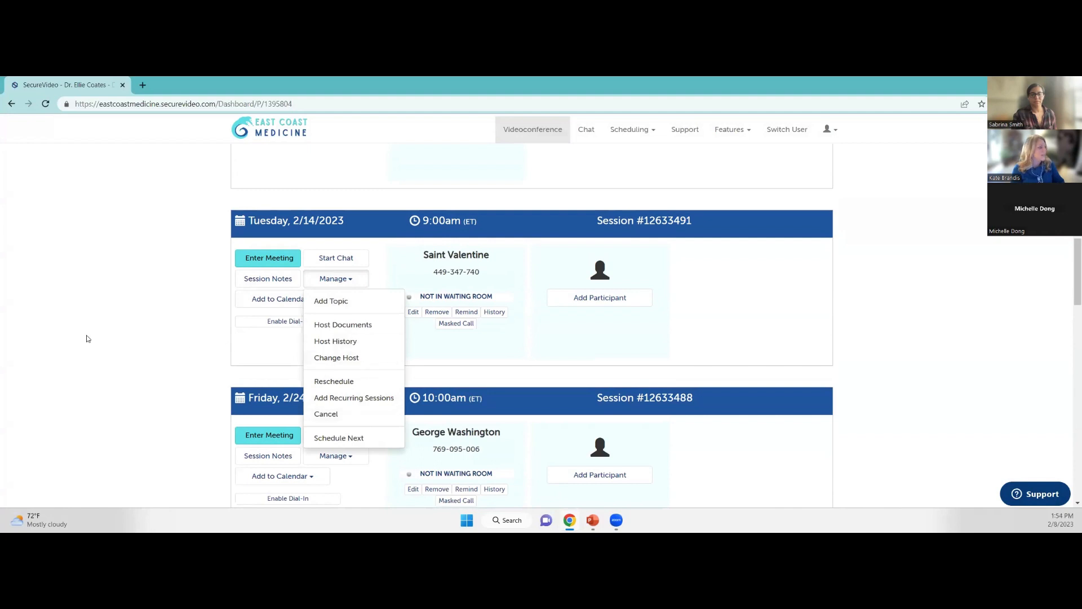
pyautogui.click(146, 335)
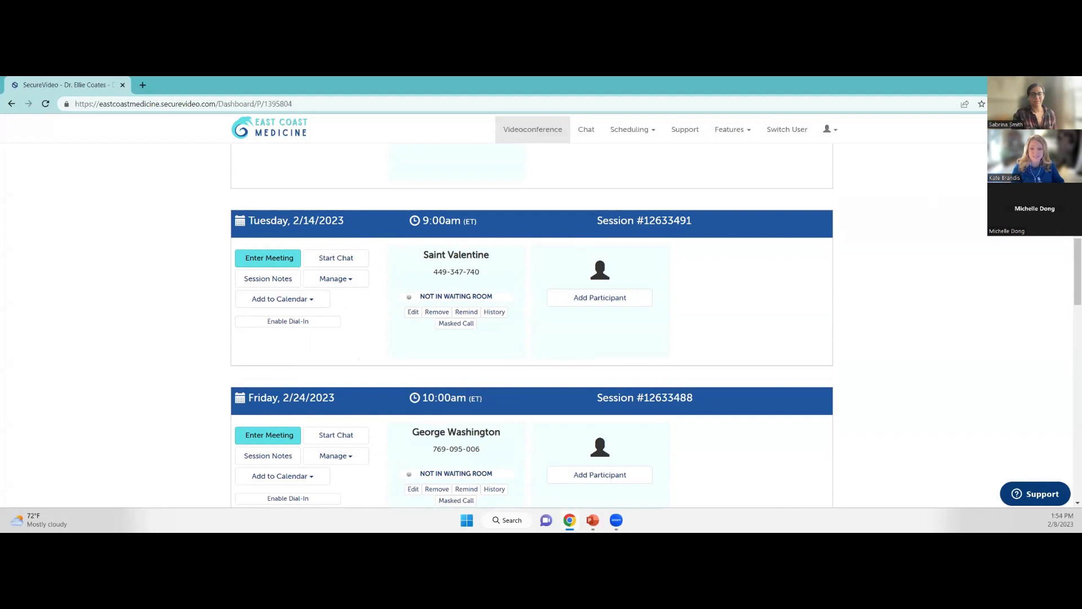
pyautogui.click(593, 521)
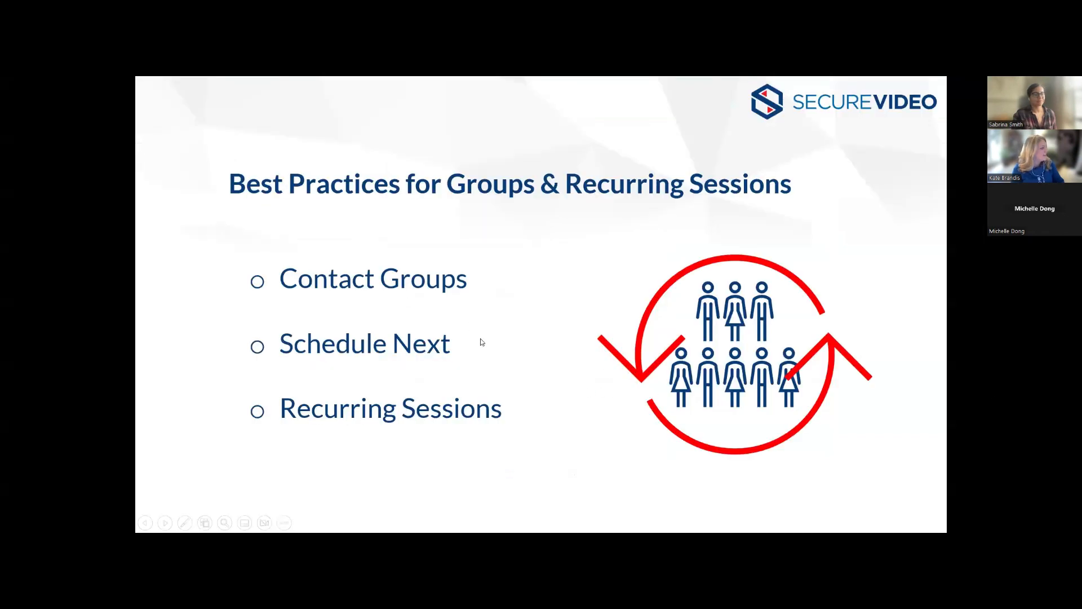
# Advance the slideshow to the Session-Specific Features slide.
pyautogui.click(888, 424)
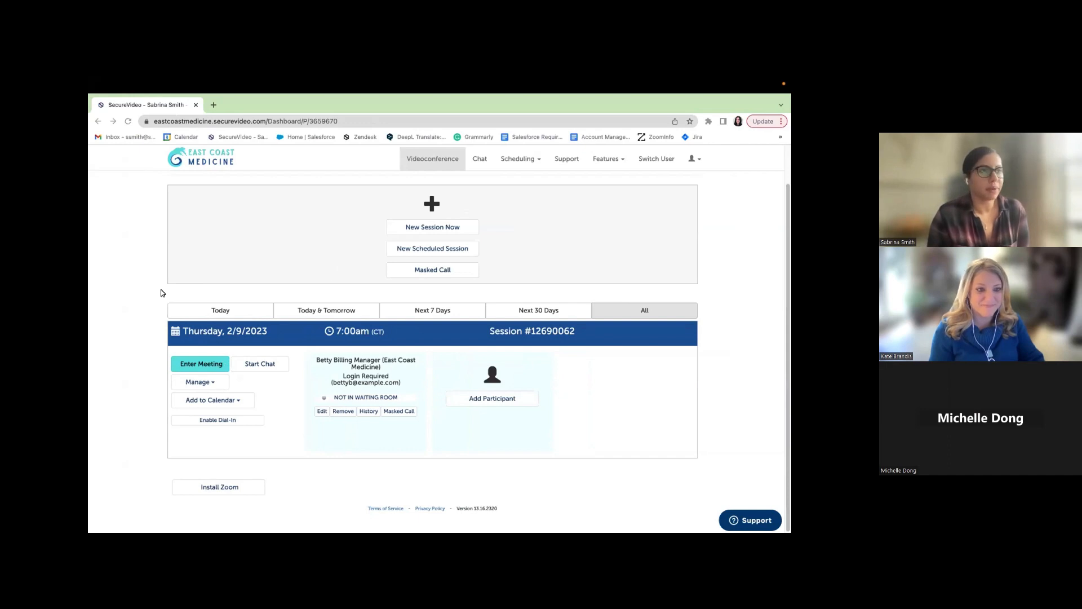
# Hand session #12690062 on 2/9/2023 over to the suggested doctor as the new host.
pyautogui.click(198, 384)
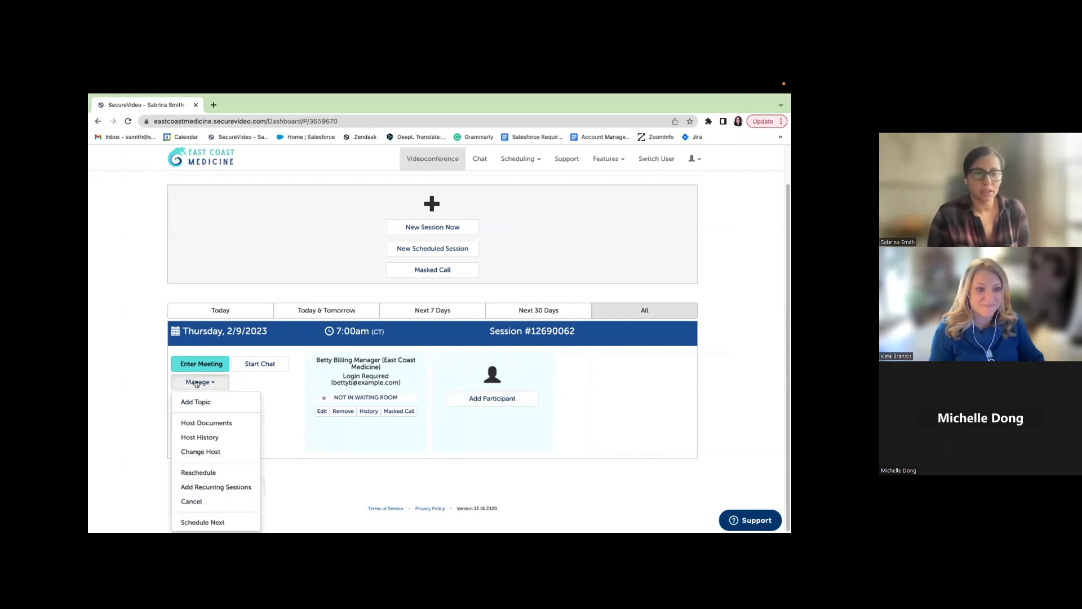
pyautogui.click(209, 453)
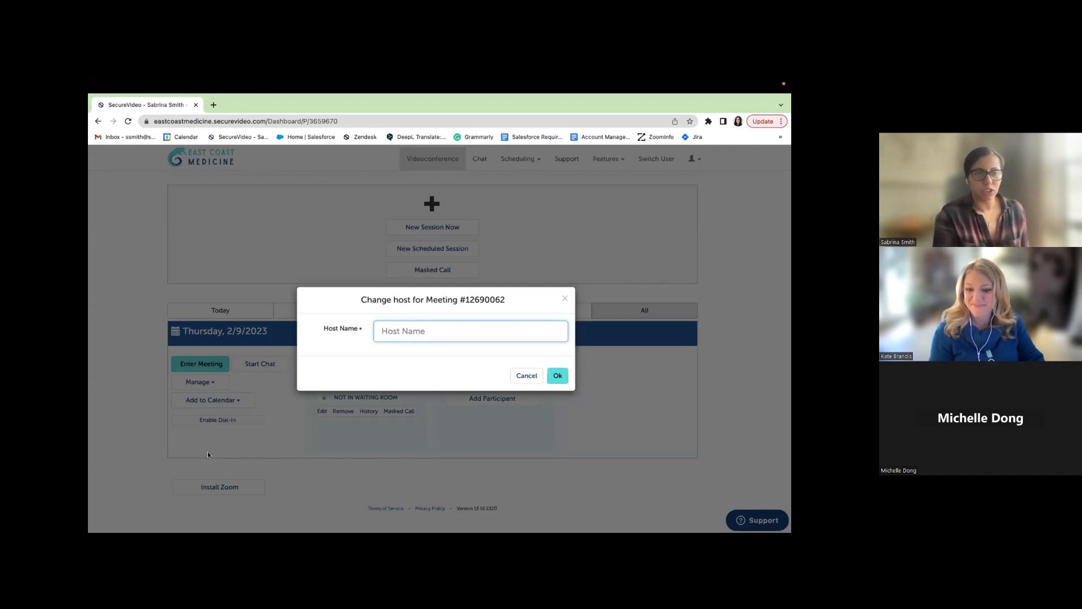
pyautogui.write('dr')
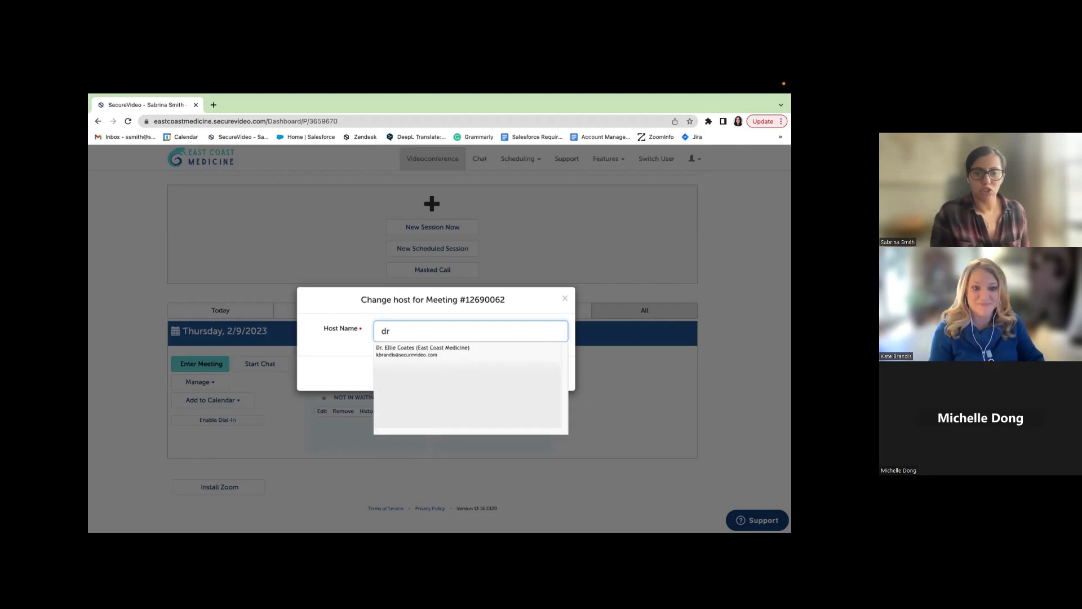
pyautogui.click(447, 354)
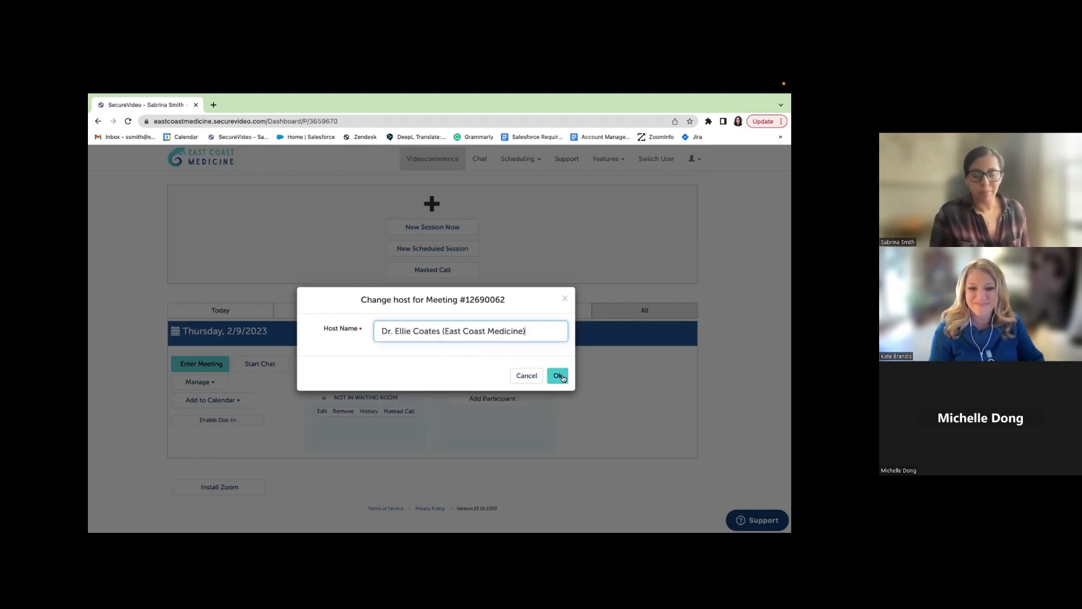
pyautogui.click(558, 376)
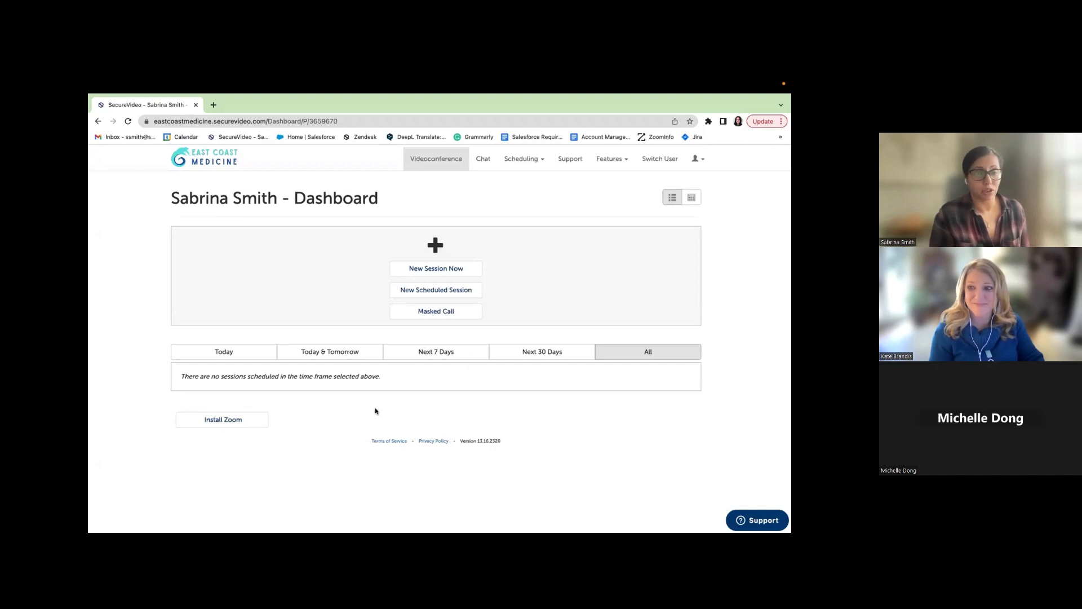
# Start a new scheduled session dated 02/10/2023 at 7:15 AM.
pyautogui.click(436, 290)
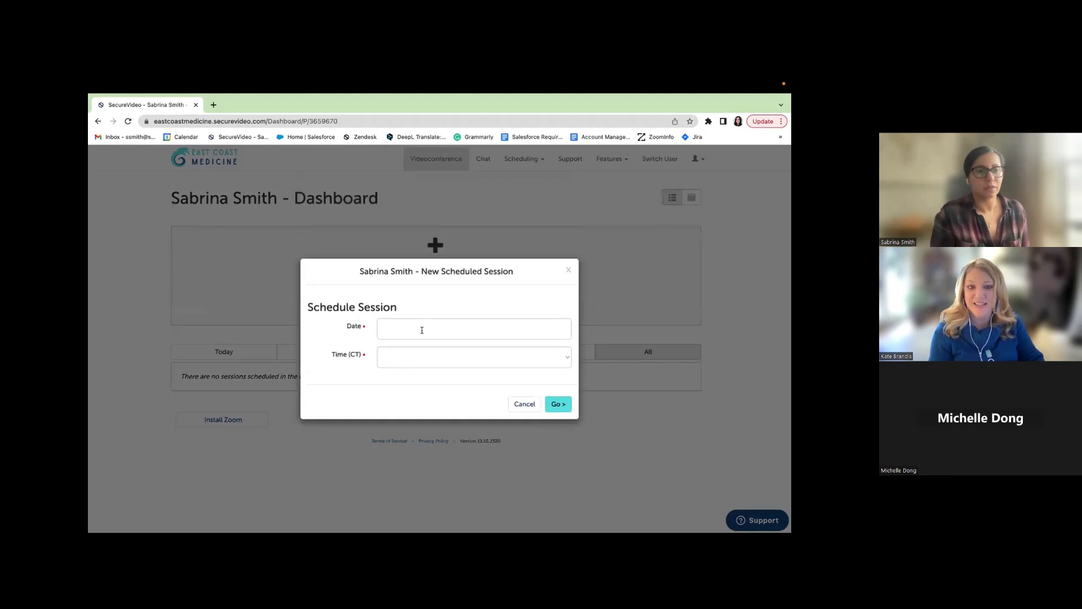
pyautogui.click(421, 329)
pyautogui.click(428, 253)
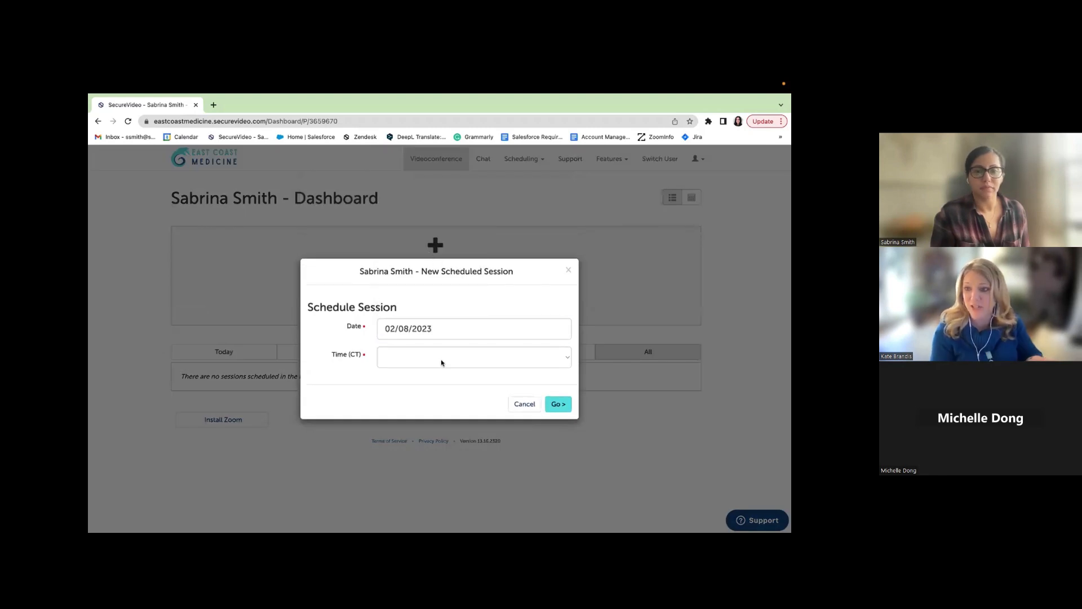
pyautogui.click(440, 360)
pyautogui.click(435, 370)
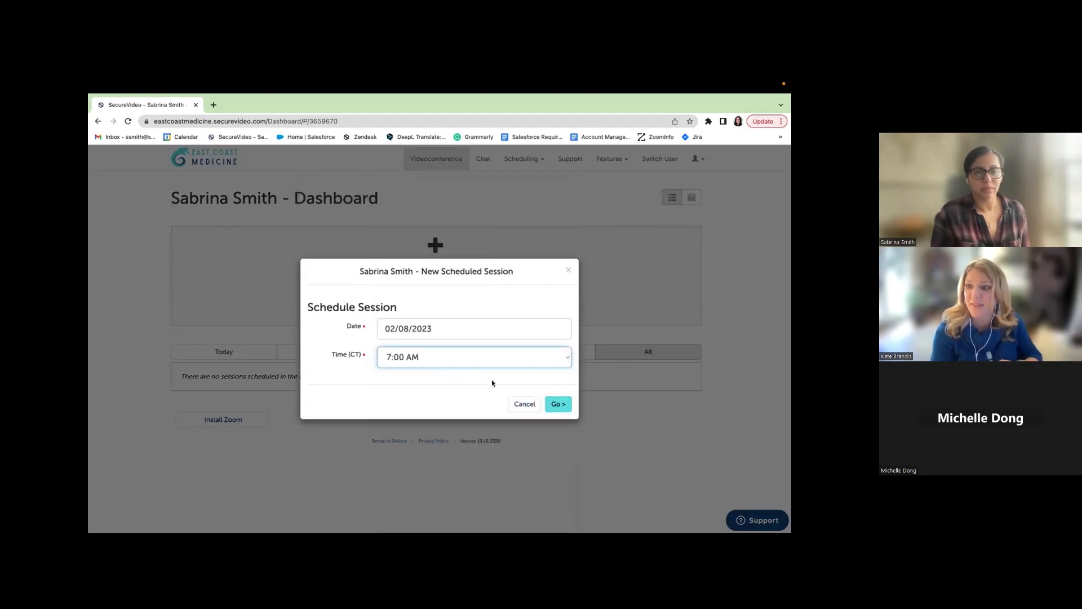
pyautogui.click(564, 402)
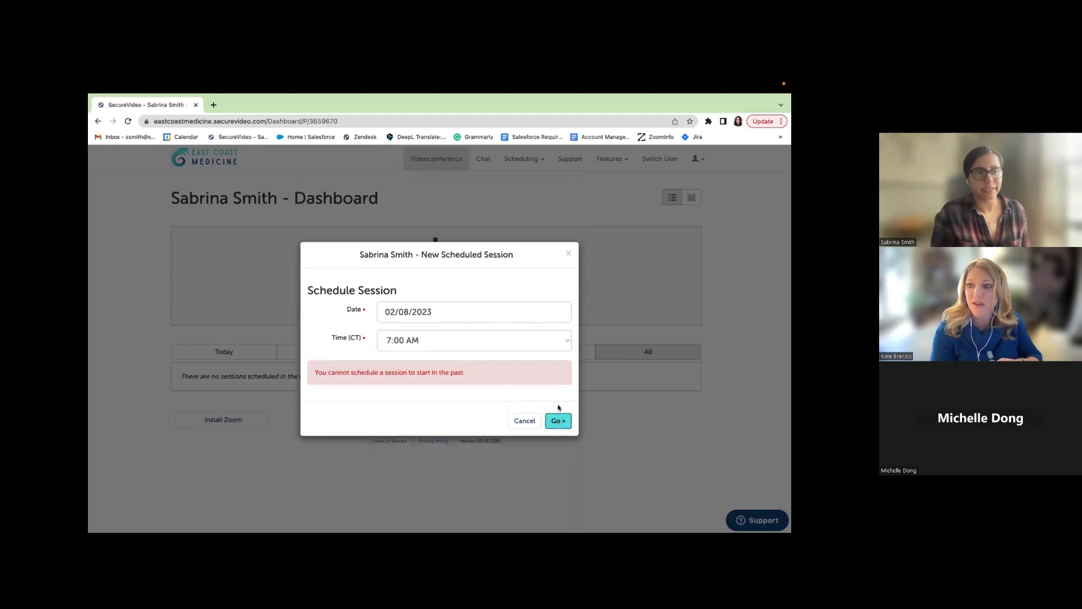
pyautogui.click(472, 339)
pyautogui.click(463, 311)
pyautogui.click(462, 308)
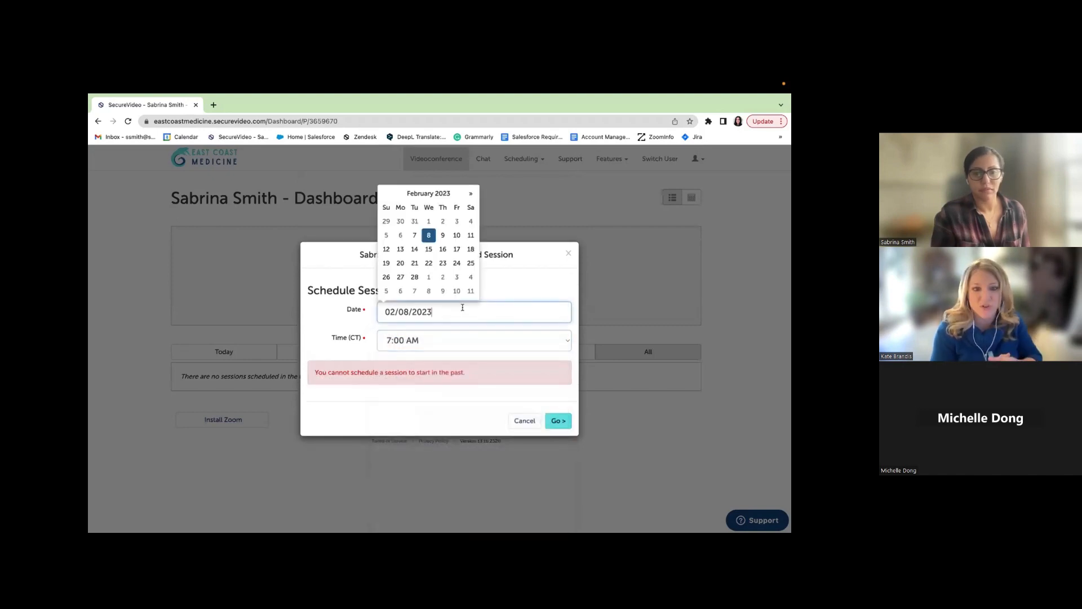
pyautogui.click(457, 236)
pyautogui.click(525, 340)
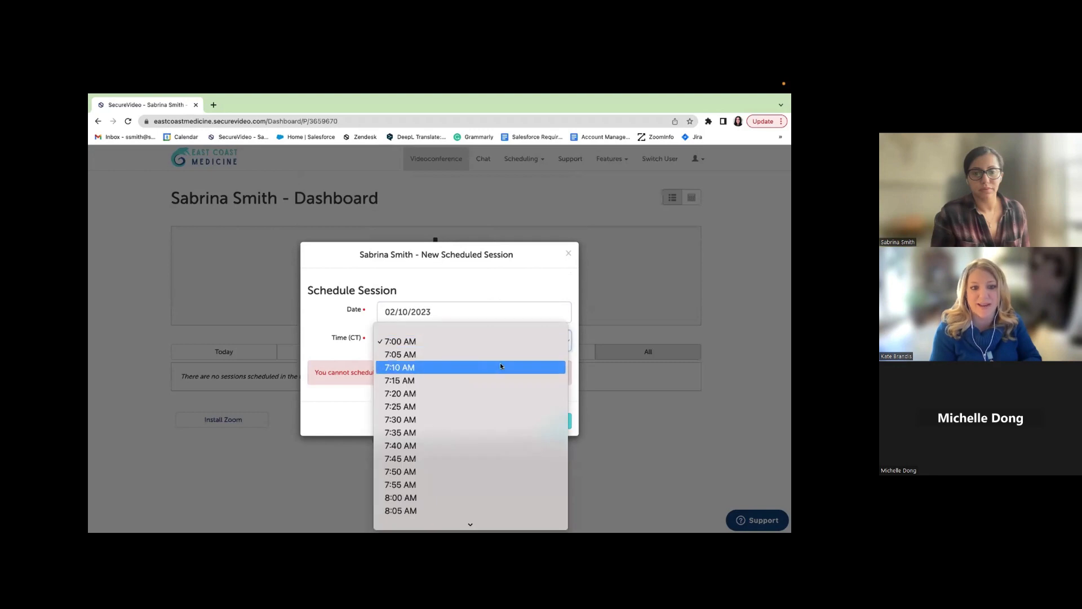
pyautogui.click(495, 380)
pyautogui.click(555, 421)
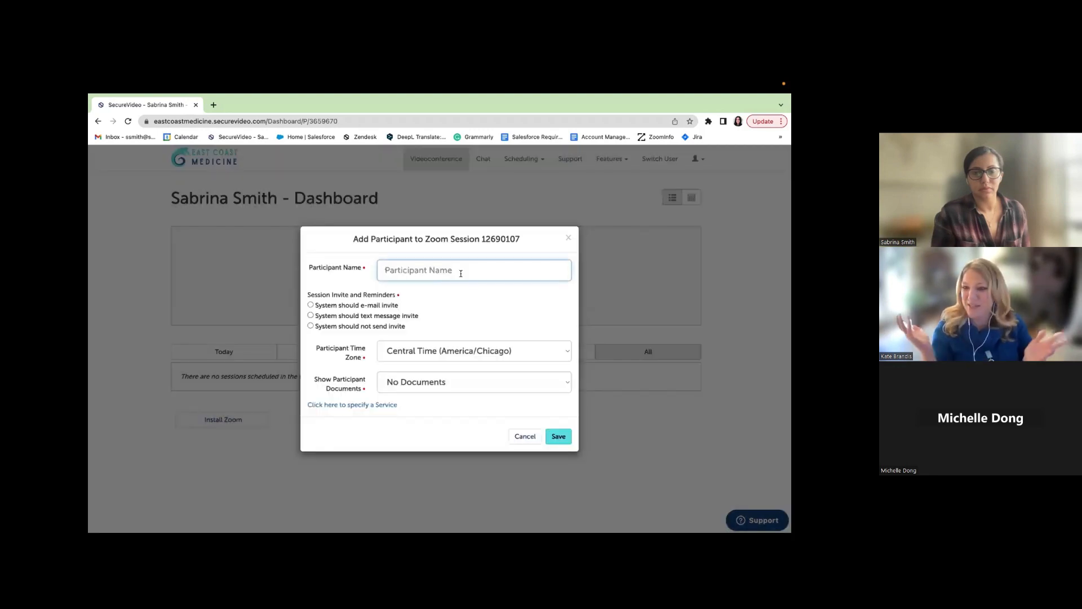
# Add the existing test participant without sending an invite and save the session.
pyautogui.click(461, 273)
pyautogui.write('test')
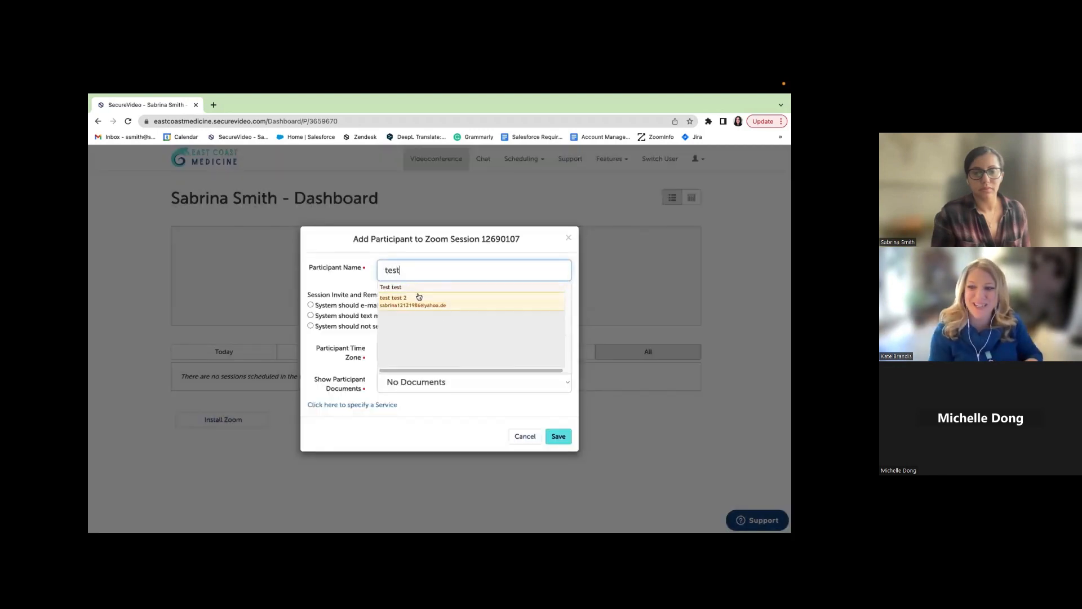
pyautogui.click(405, 298)
pyautogui.click(373, 327)
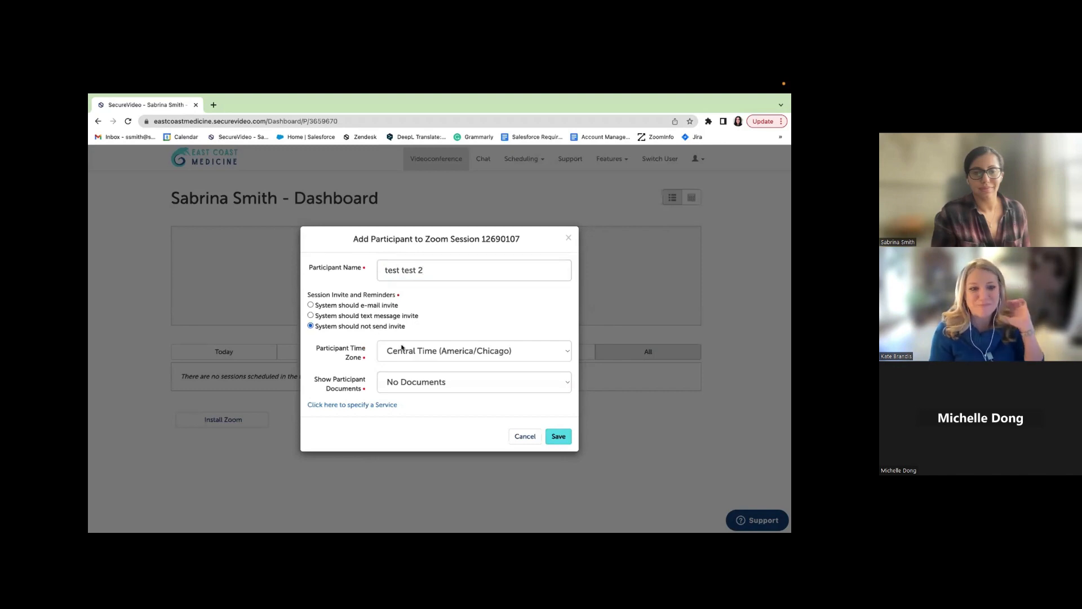
pyautogui.click(557, 437)
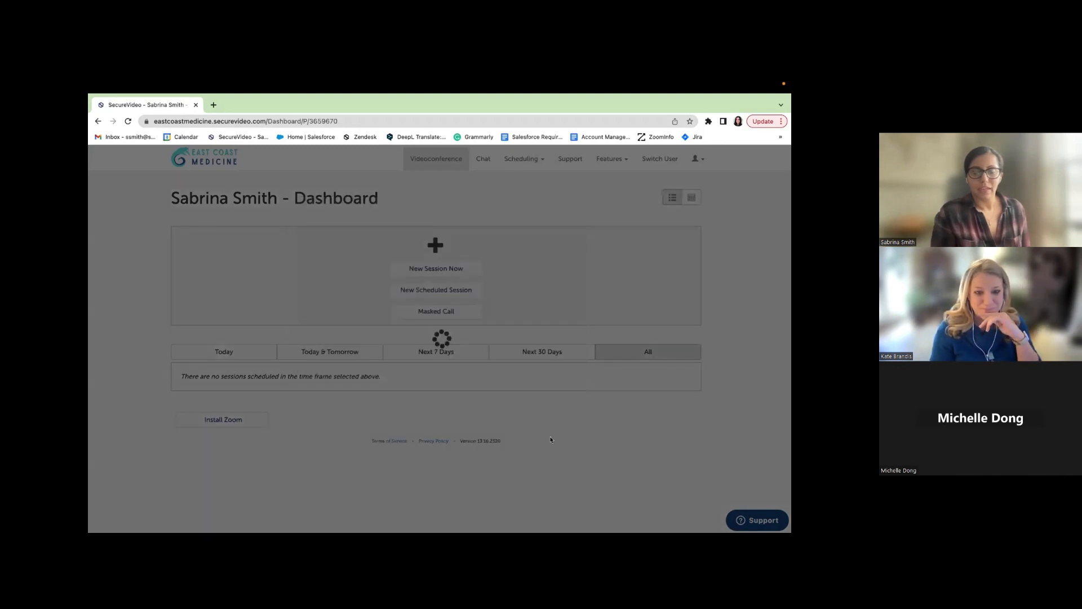
pyautogui.scroll(-1, 229, 391)
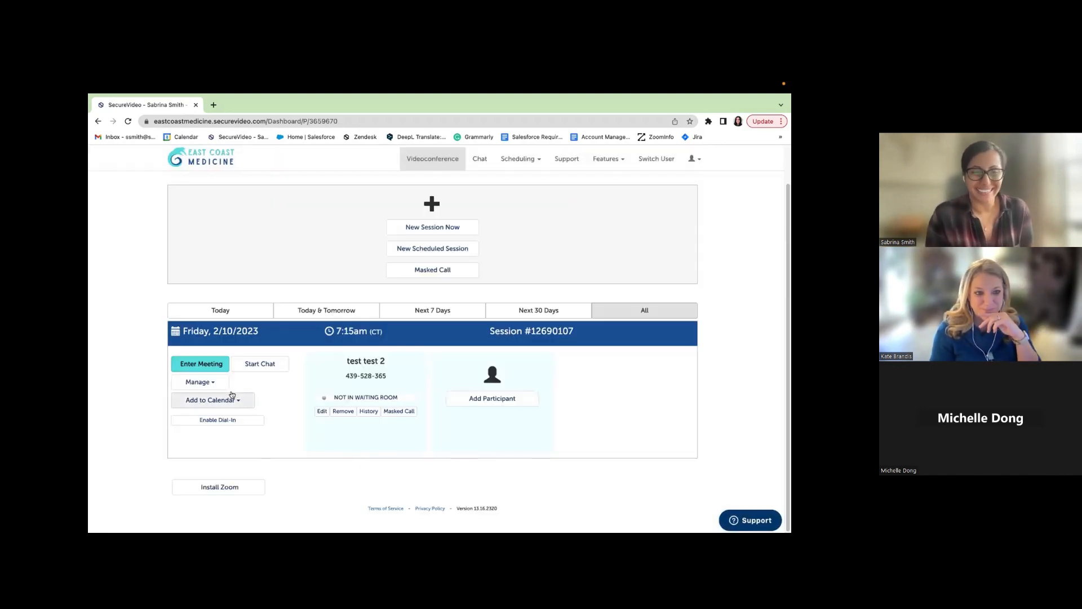
# Give session #12690107 the topic 'First Consultation'.
pyautogui.click(217, 383)
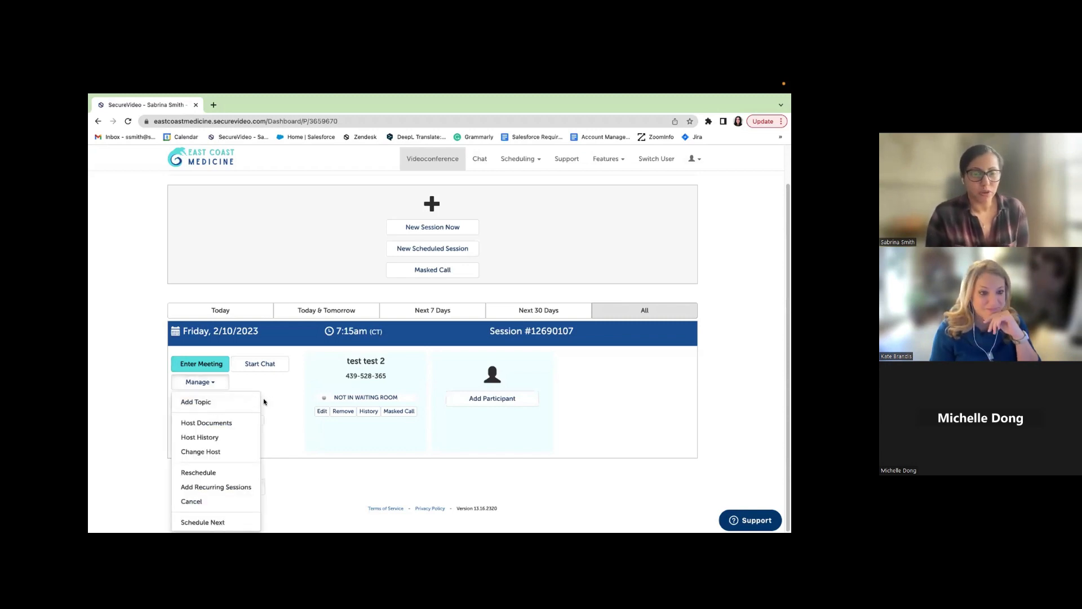
pyautogui.click(241, 402)
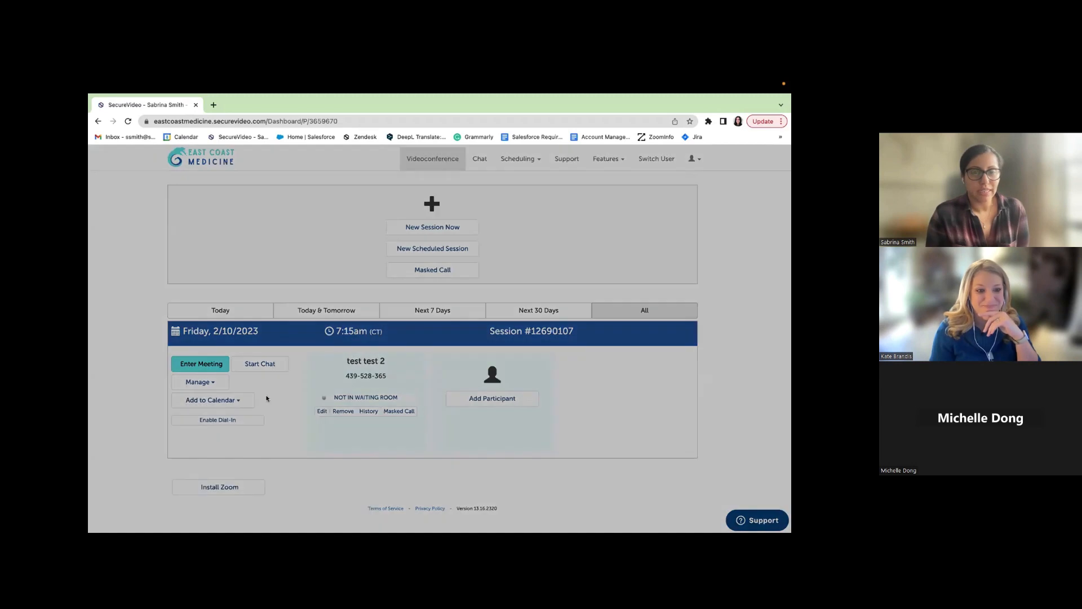
pyautogui.click(508, 331)
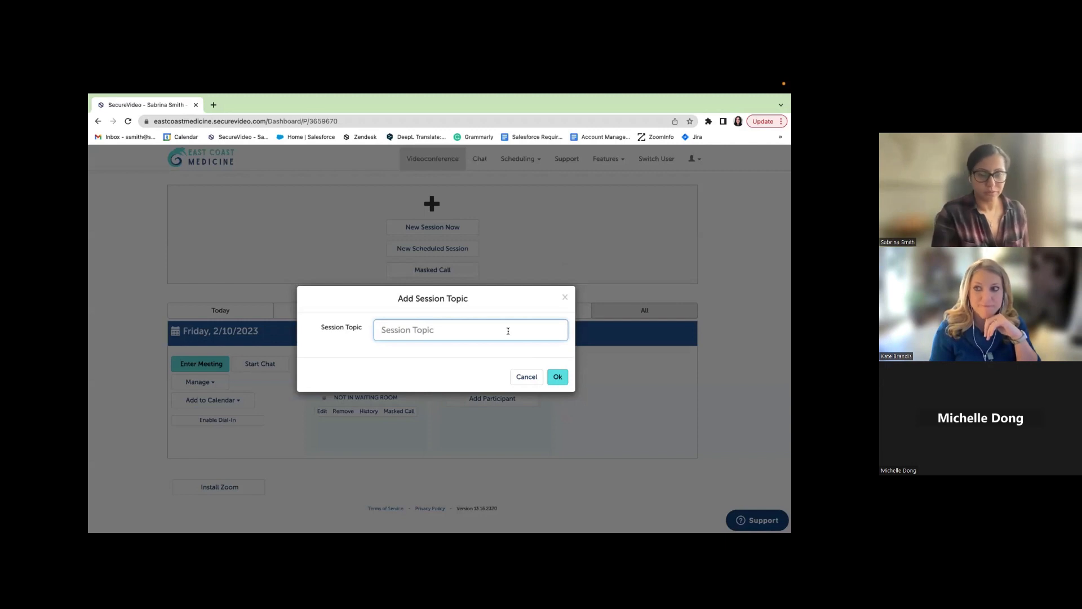
pyautogui.write('First ')
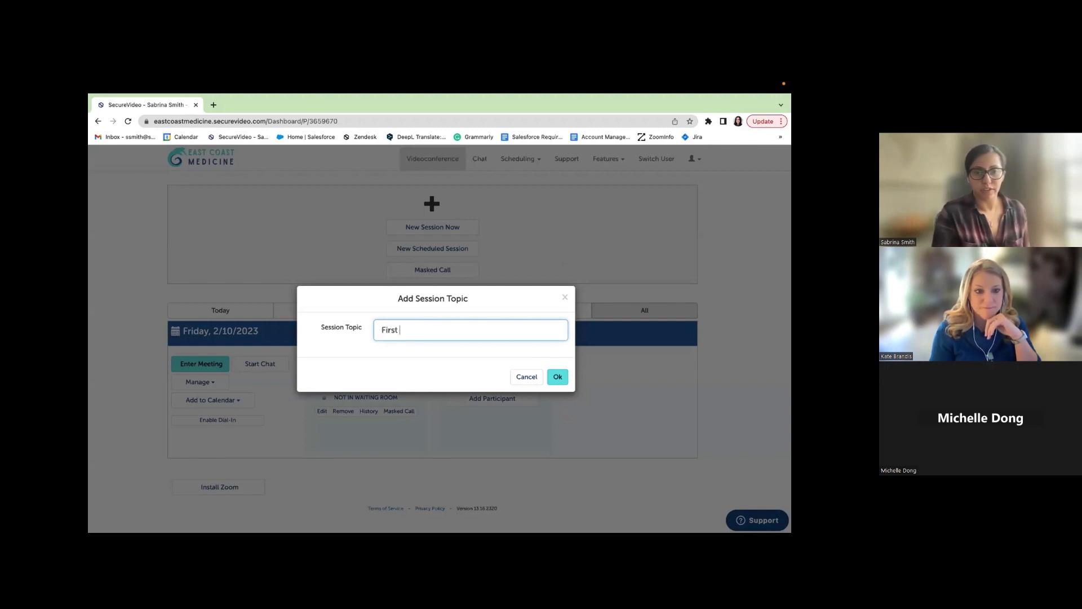
pyautogui.write('Con')
pyautogui.press('BackSpace')
pyautogui.write('yu')
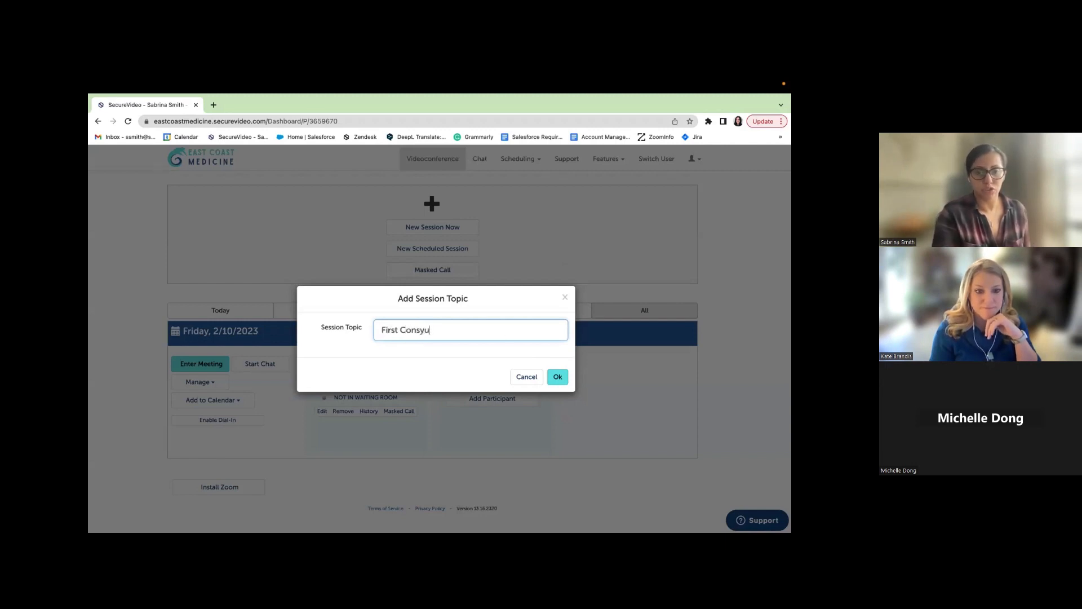
pyautogui.press('BackSpace')
pyautogui.press('BackSpace')
pyautogui.write('ui')
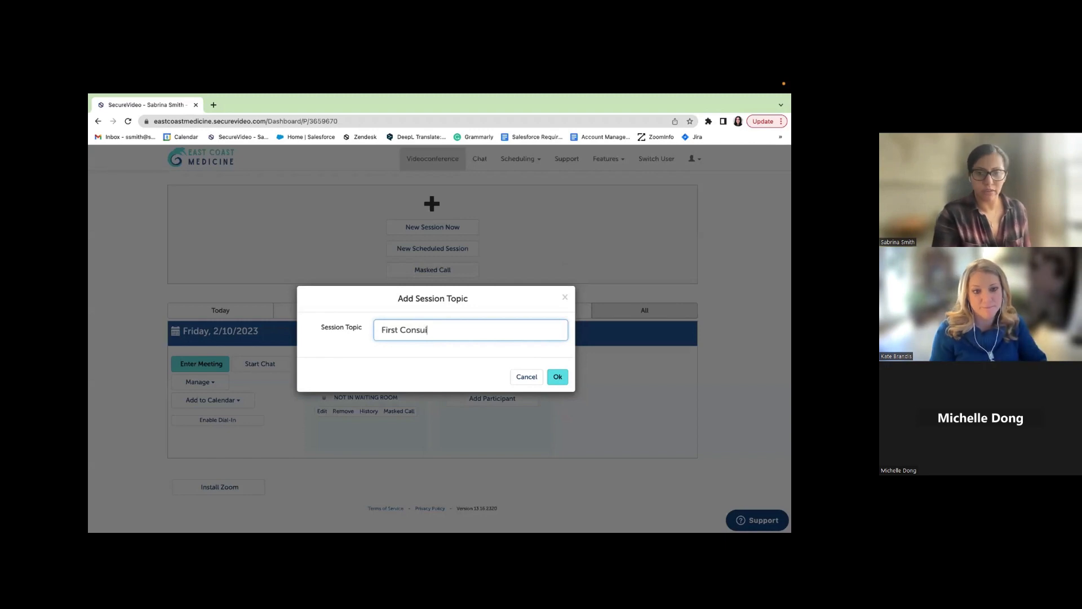
pyautogui.press('BackSpace')
pyautogui.write('ltation')
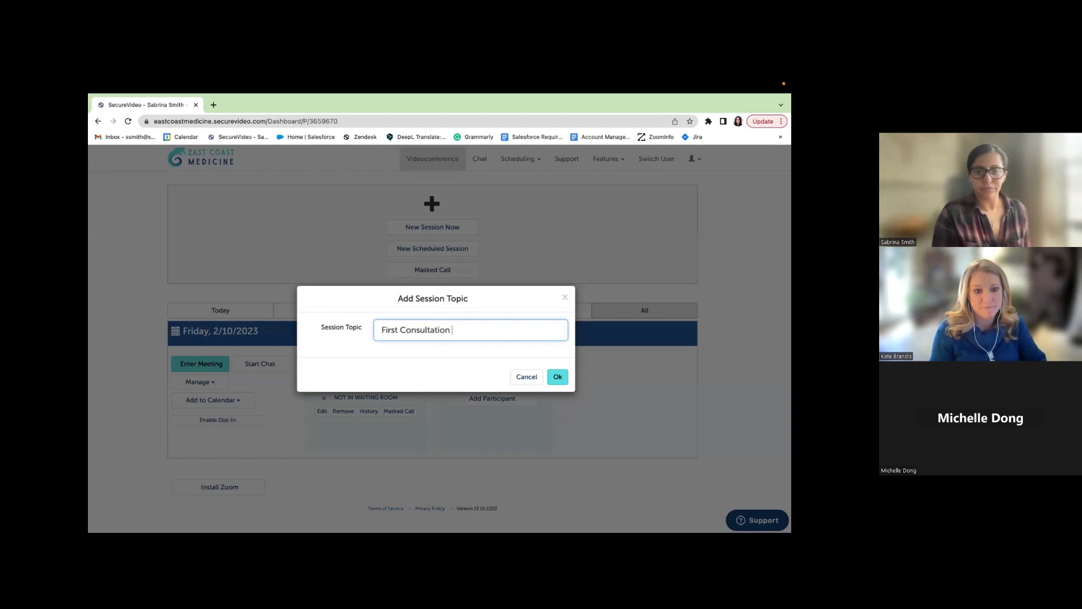
pyautogui.click(557, 377)
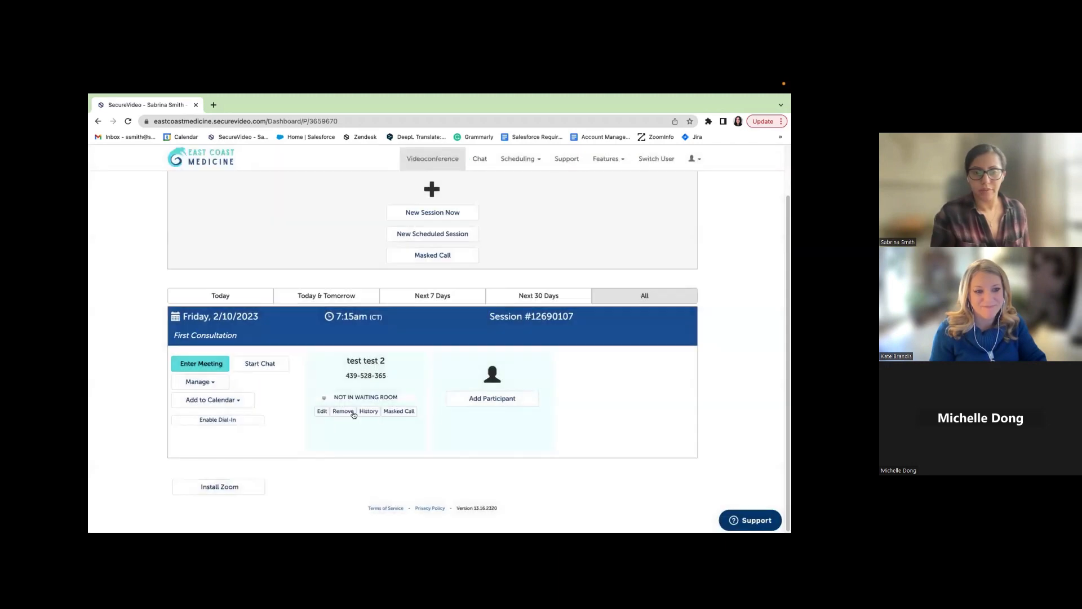
pyautogui.click(231, 400)
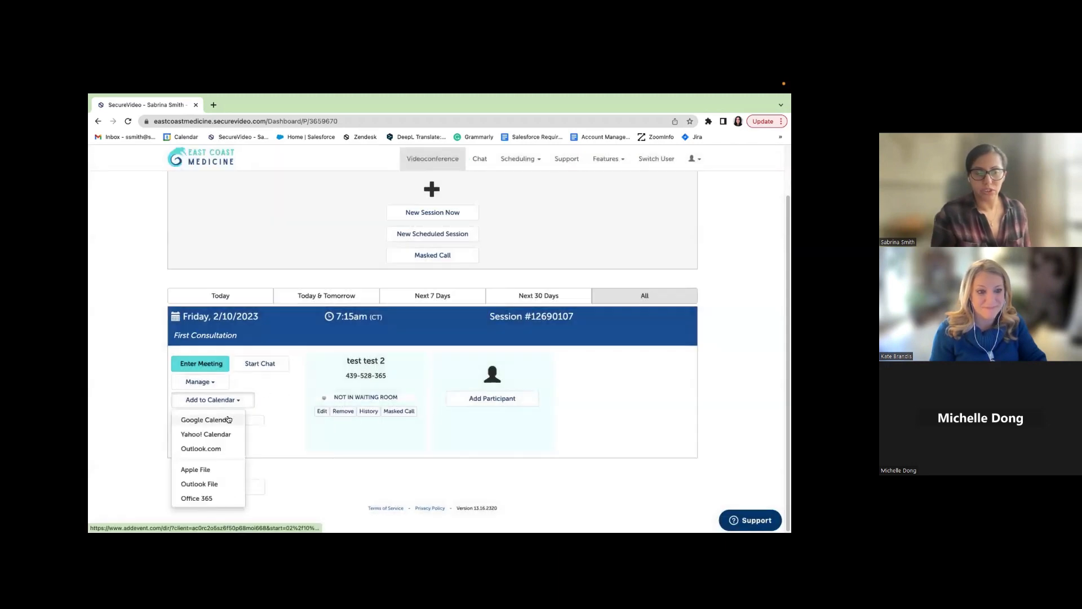
# Add the session to Google Calendar as a Feb 10 07:15–07:45 event, then view your SecureVideo profile.
pyautogui.click(228, 419)
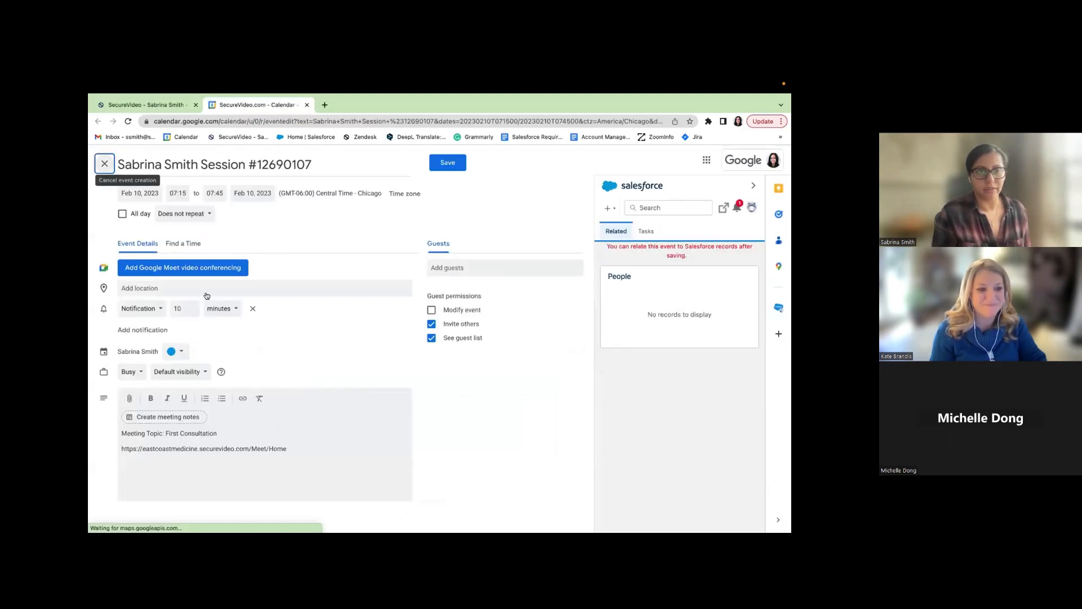
pyautogui.click(146, 104)
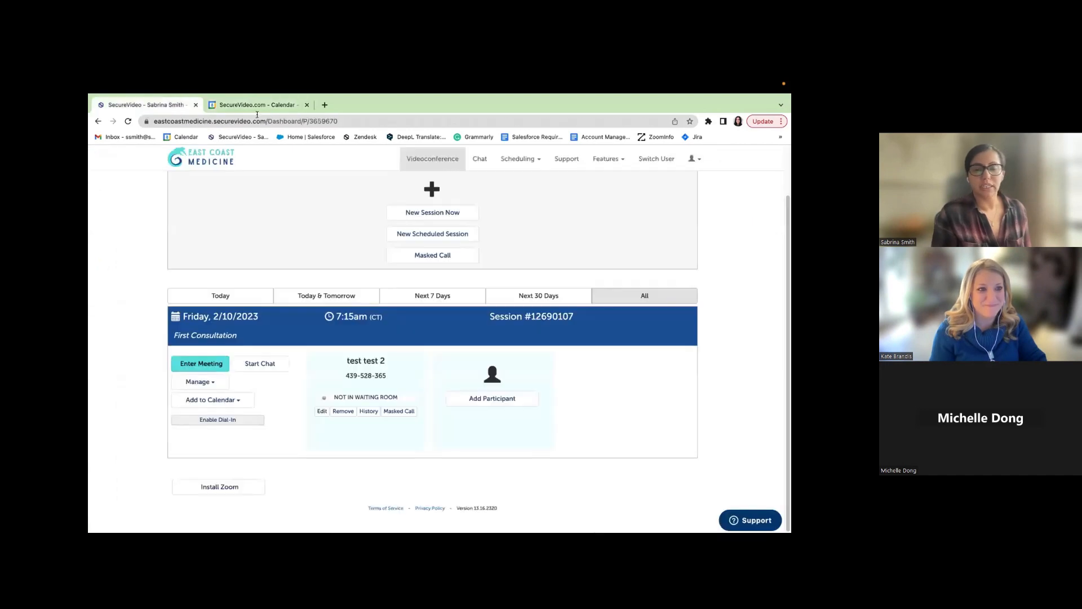
pyautogui.click(695, 159)
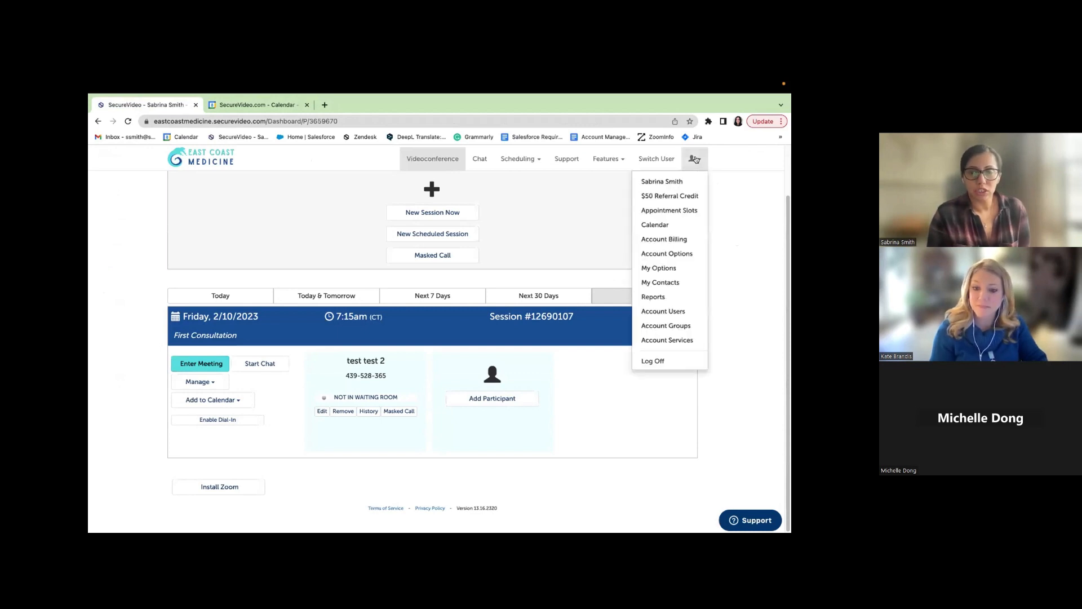
pyautogui.click(680, 182)
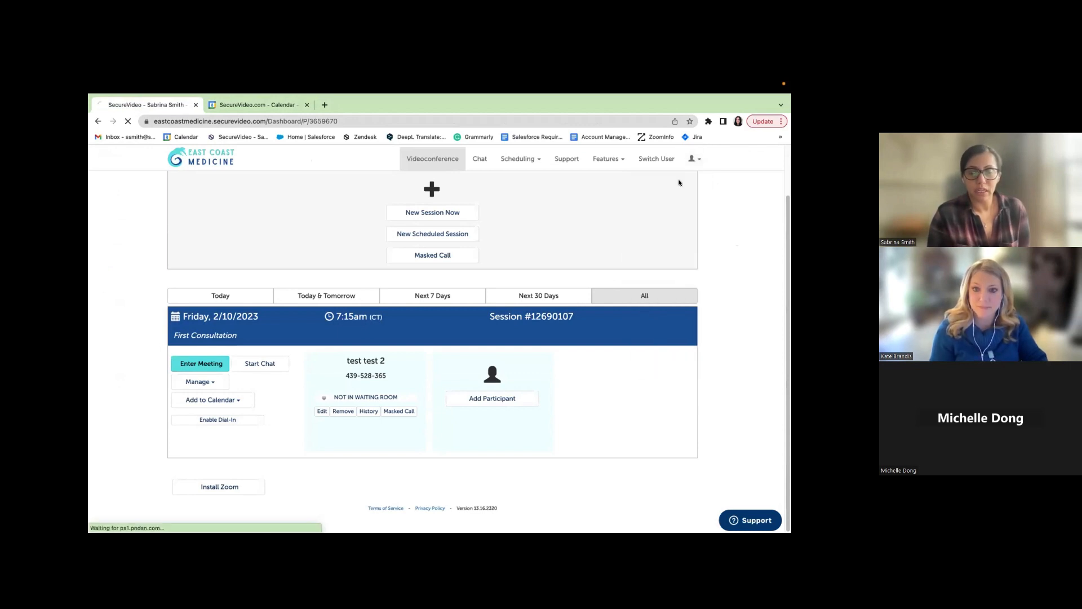
pyautogui.scroll(-3, 682, 164)
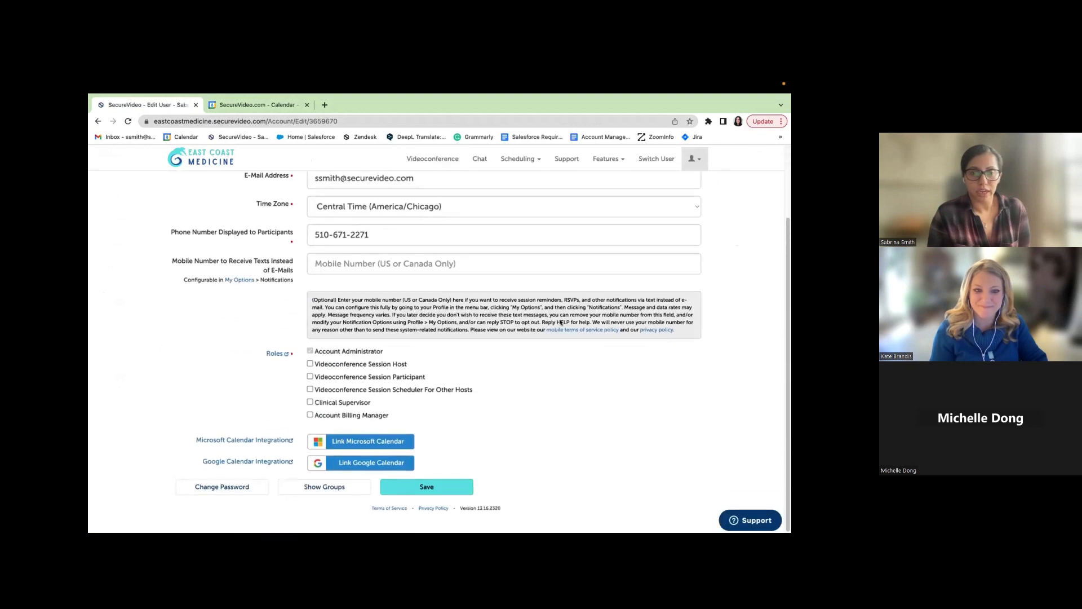
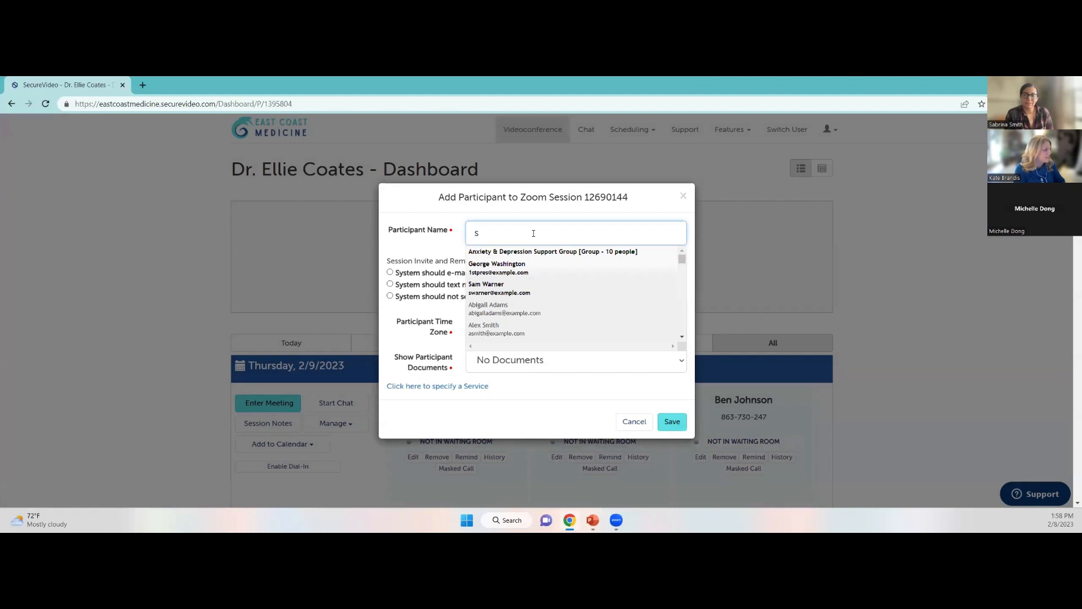
# Add the existing patient to session #12690144 with an e-mailed invite and the New Patient Packet documents.
pyautogui.scroll(-2, 527, 319)
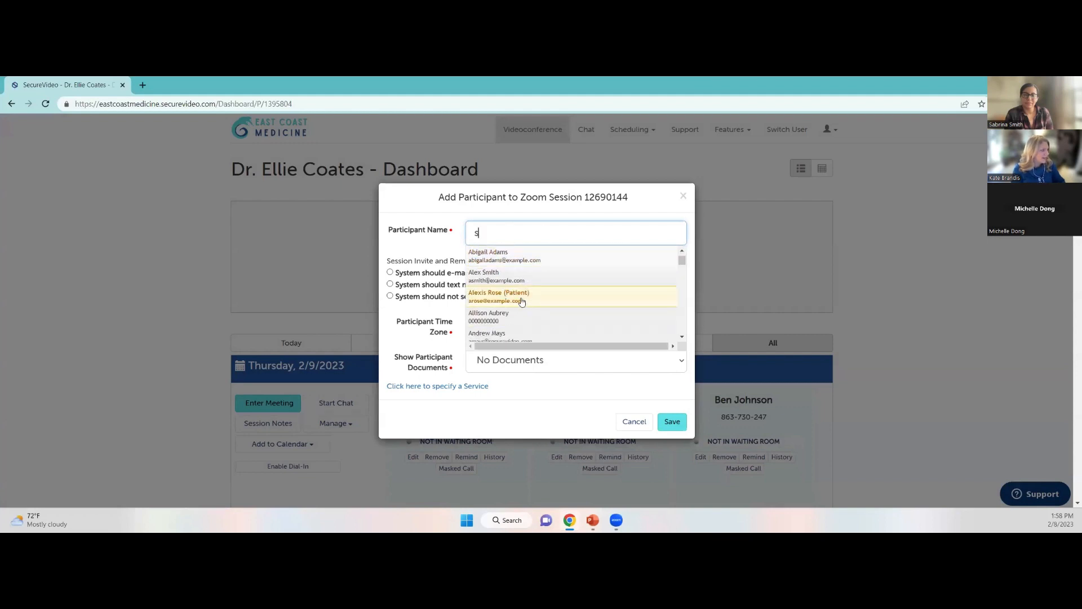
pyautogui.click(519, 279)
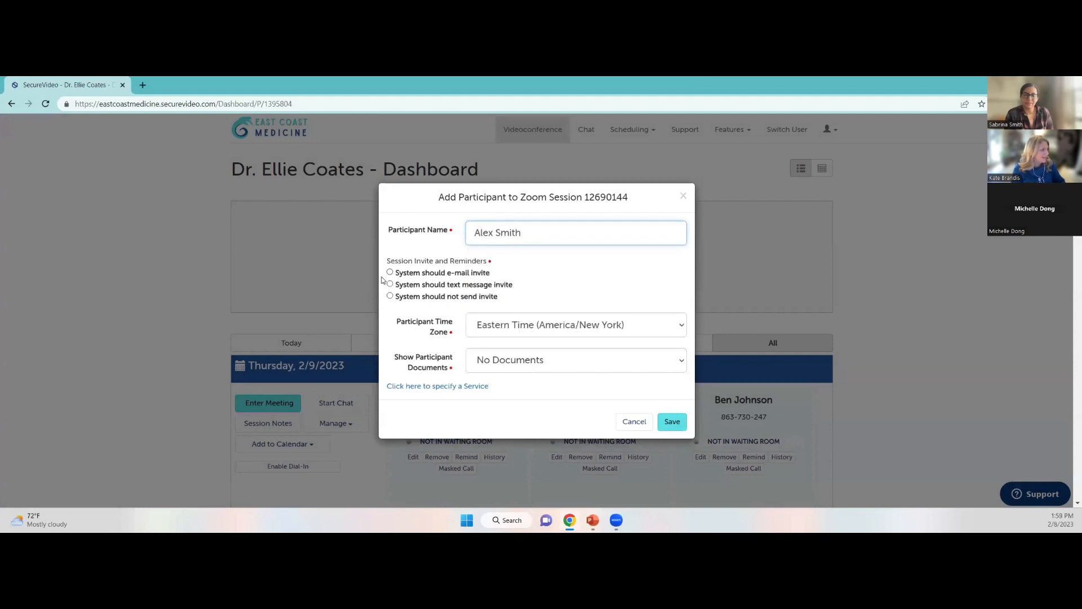
pyautogui.click(390, 296)
pyautogui.click(390, 272)
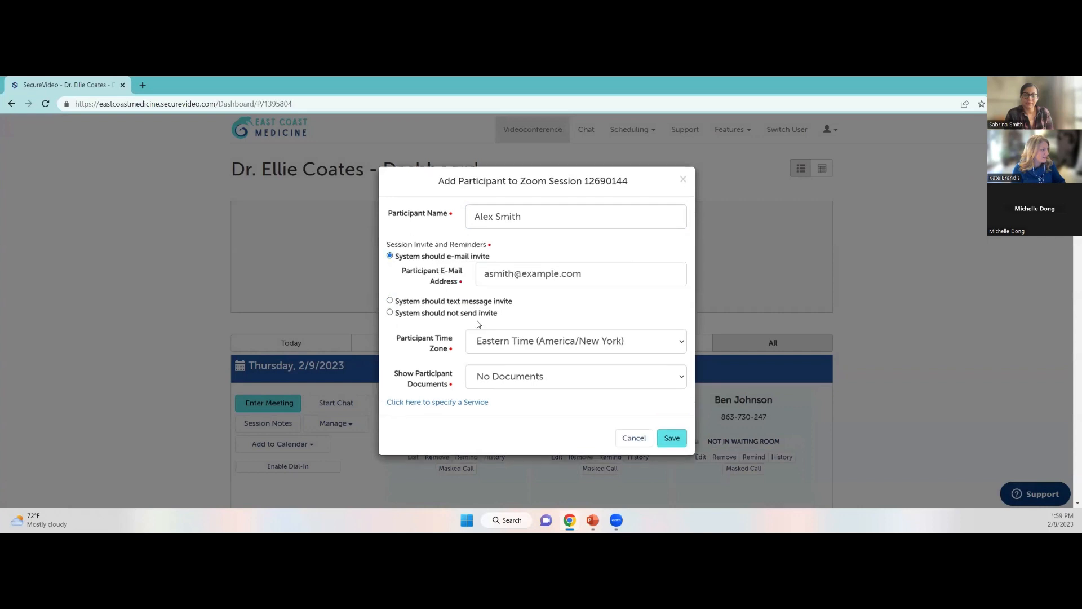
pyautogui.scroll(-2, 477, 324)
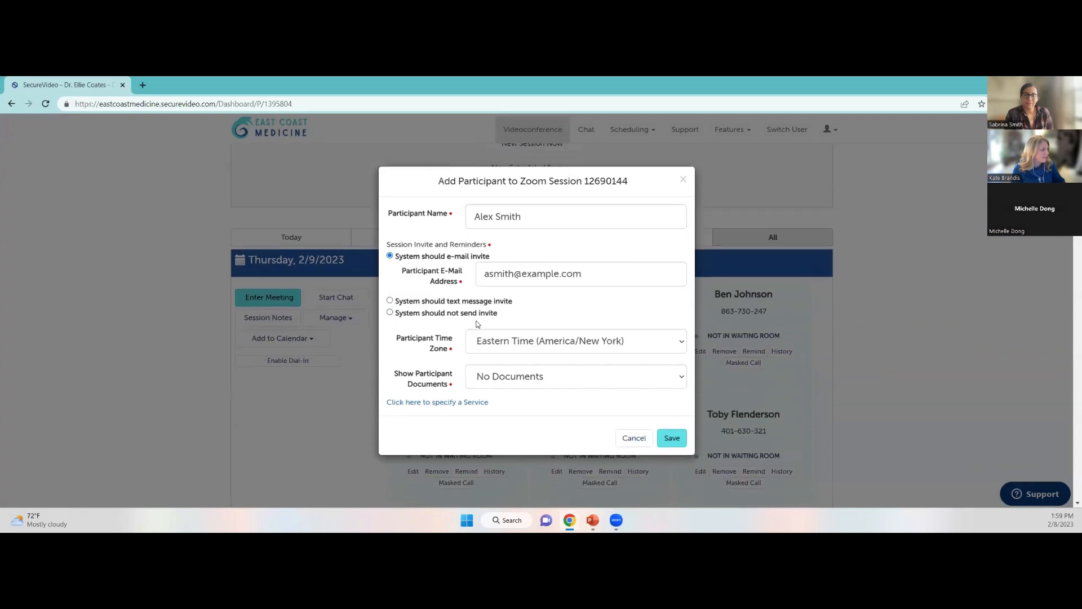
pyautogui.click(514, 378)
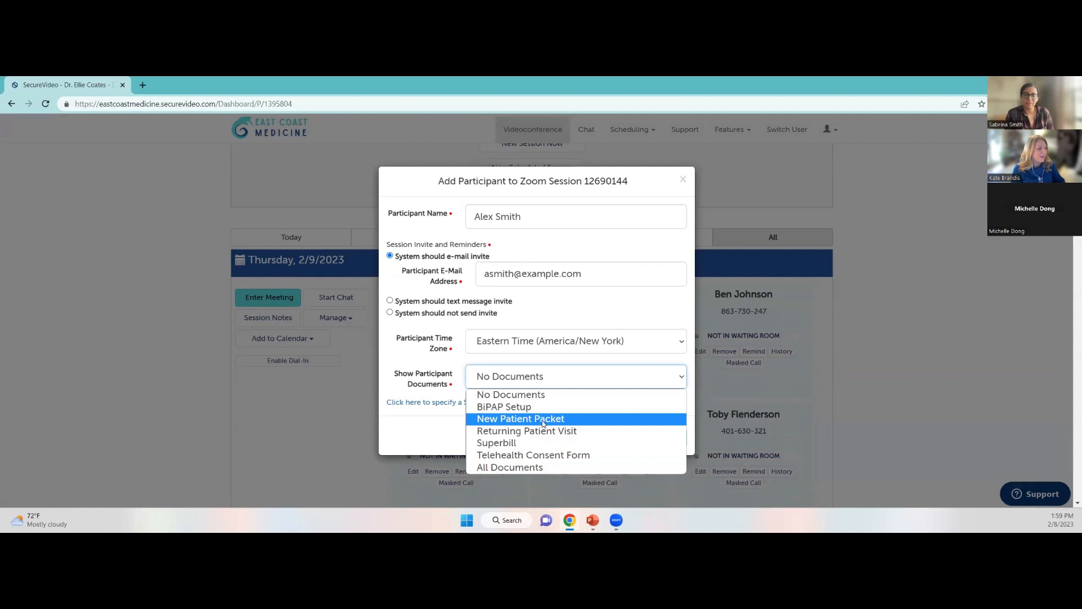
pyautogui.click(560, 420)
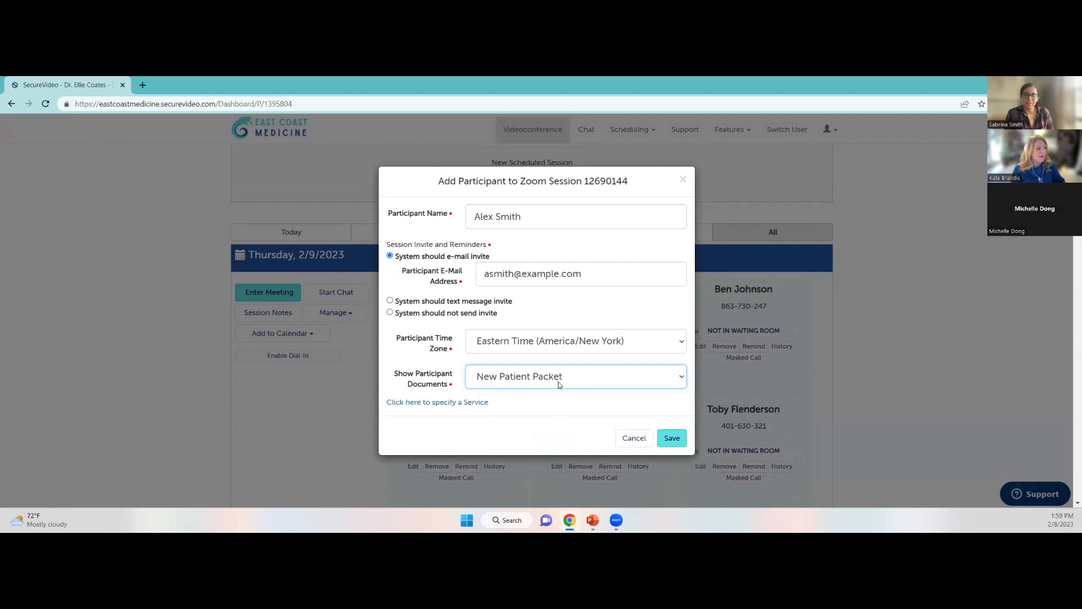
pyautogui.click(672, 438)
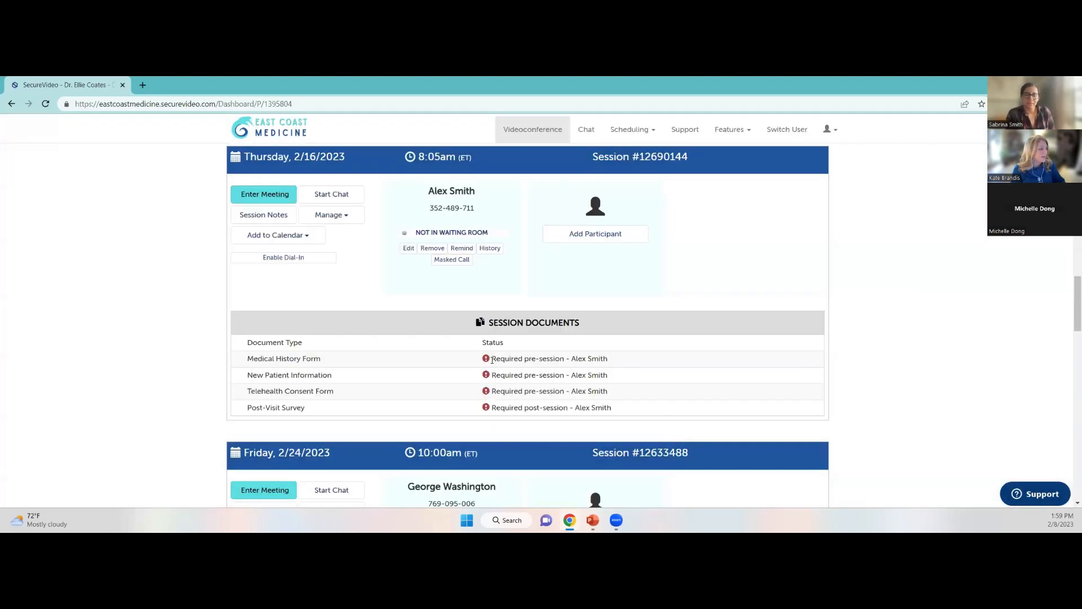
# Highlight the document status text and the patient name in the Medical History row.
pyautogui.moveTo(492, 360); pyautogui.dragTo(657, 405)
pyautogui.click(592, 404)
pyautogui.moveTo(571, 359); pyautogui.dragTo(617, 364)
pyautogui.click(616, 365)
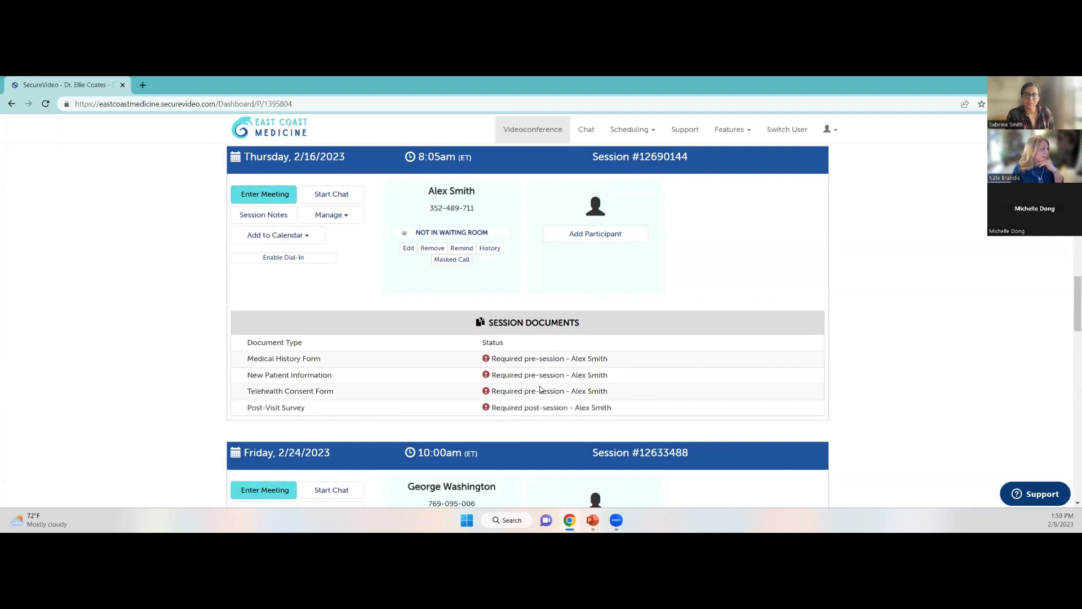
# Copy the session access code and open securevideo.com in a separate browser.
pyautogui.scroll(1, 535, 382)
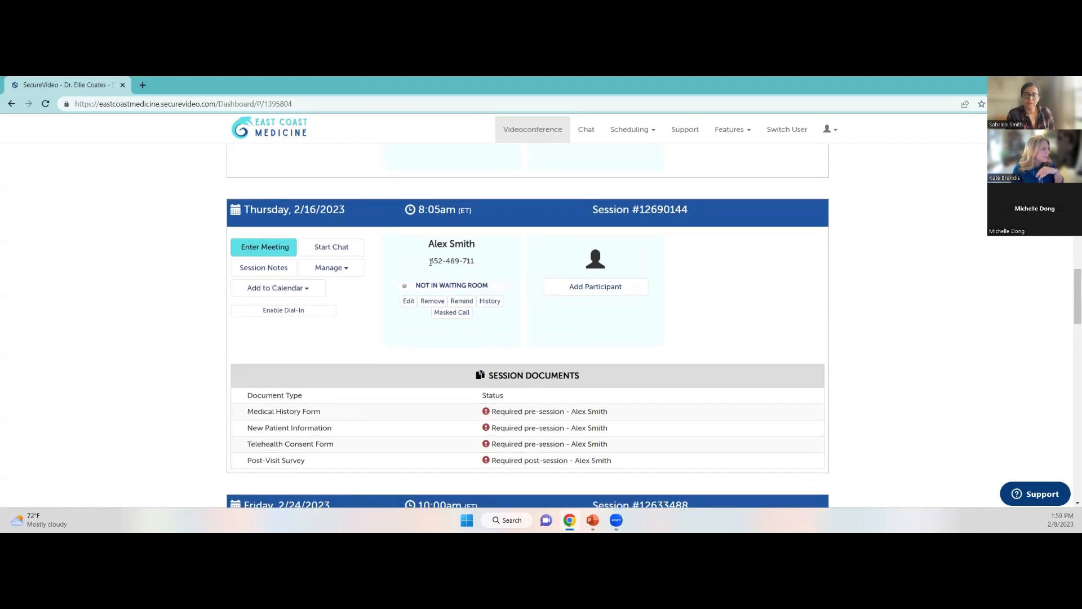
pyautogui.moveTo(431, 262); pyautogui.dragTo(477, 268)
pyautogui.rightClick(462, 261)
pyautogui.click(480, 271)
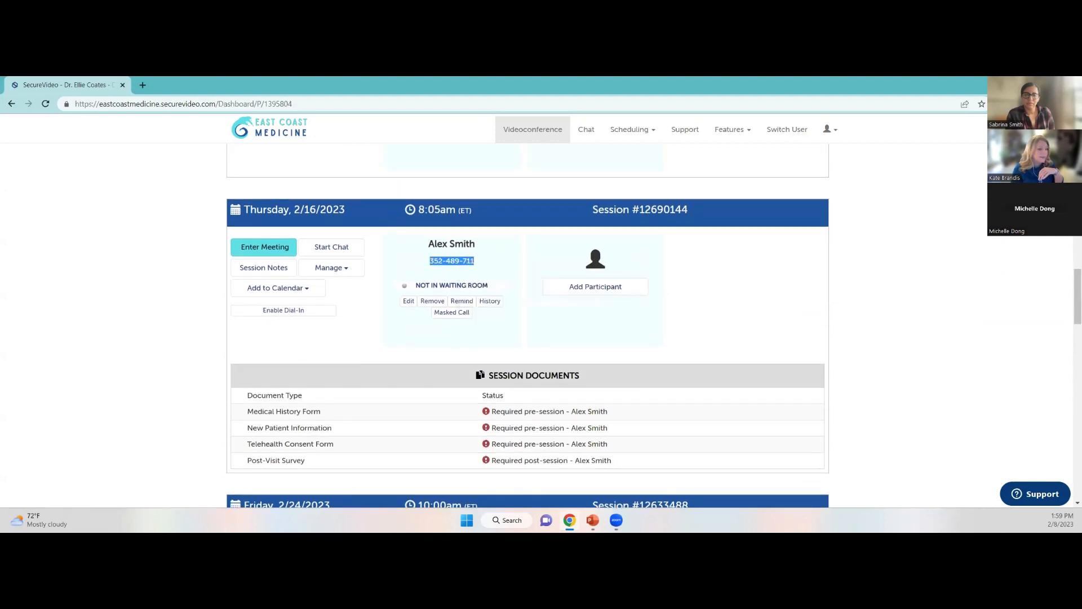
pyautogui.click(747, 246)
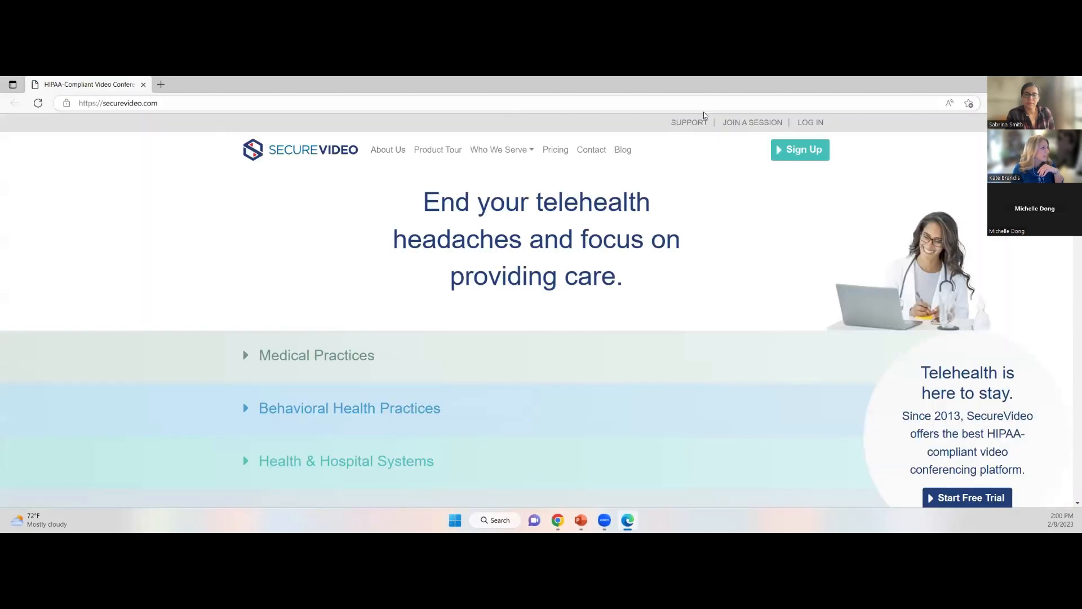
# Join the session by pasting the copied access code on the Join a Session page.
pyautogui.click(751, 119)
pyautogui.rightClick(437, 220)
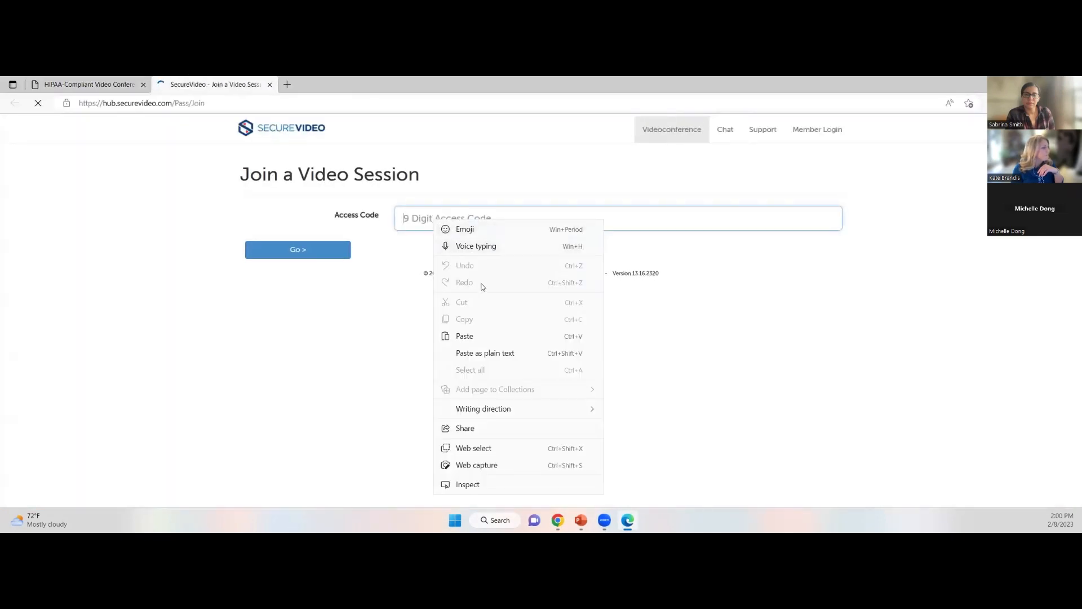
pyautogui.click(489, 351)
pyautogui.click(288, 257)
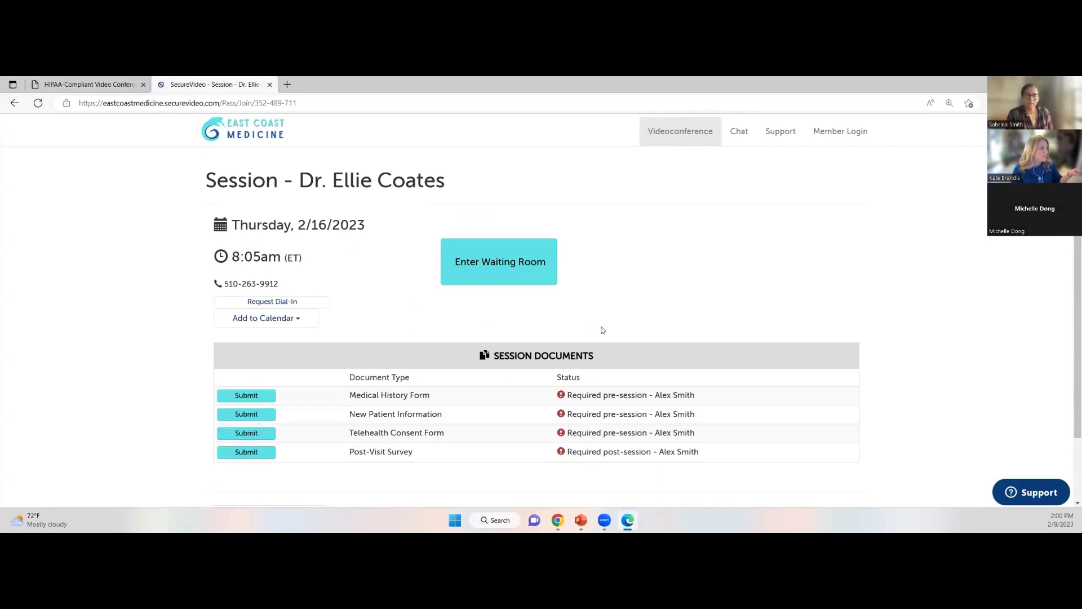
pyautogui.scroll(-3, 544, 387)
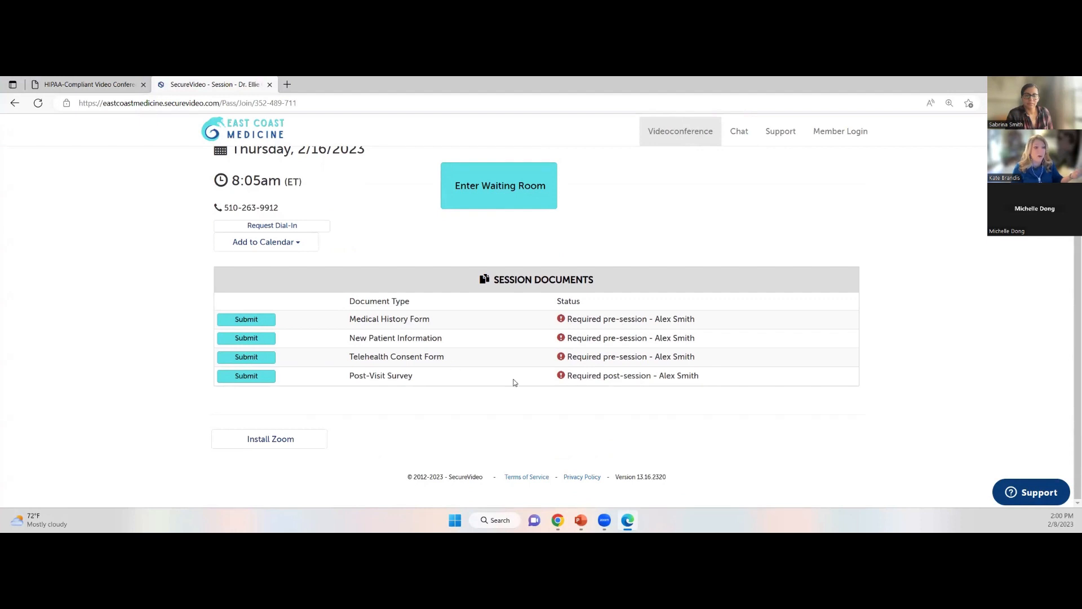
# In the Medical History Form, tick Cardiac Disease and Headaches, and answer Yes to taking medications.
pyautogui.click(246, 319)
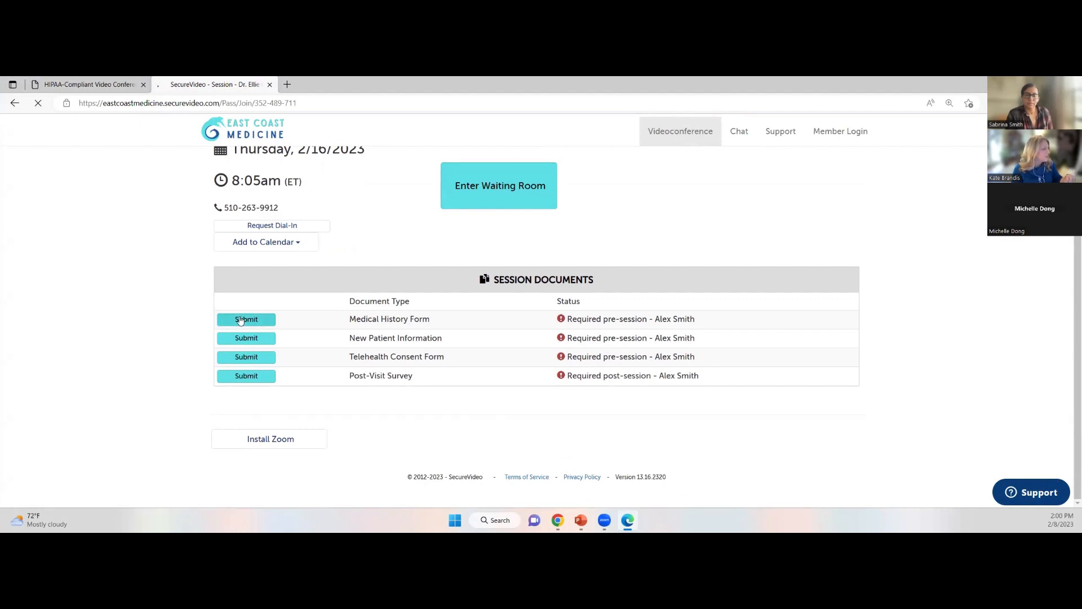
pyautogui.scroll(-5, 379, 369)
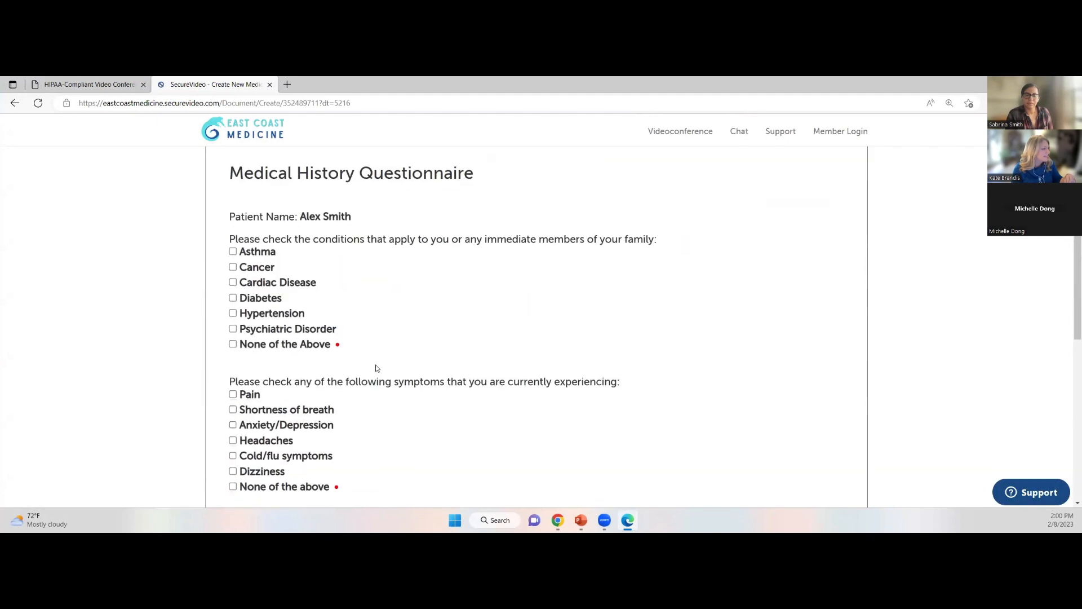
pyautogui.scroll(1, 387, 340)
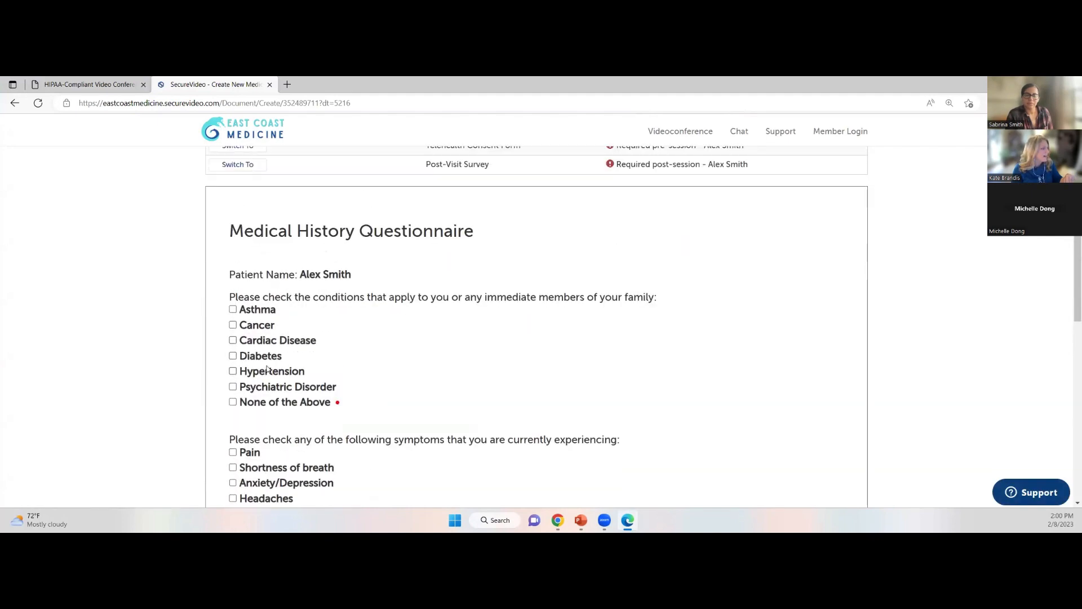
pyautogui.scroll(-1, 262, 349)
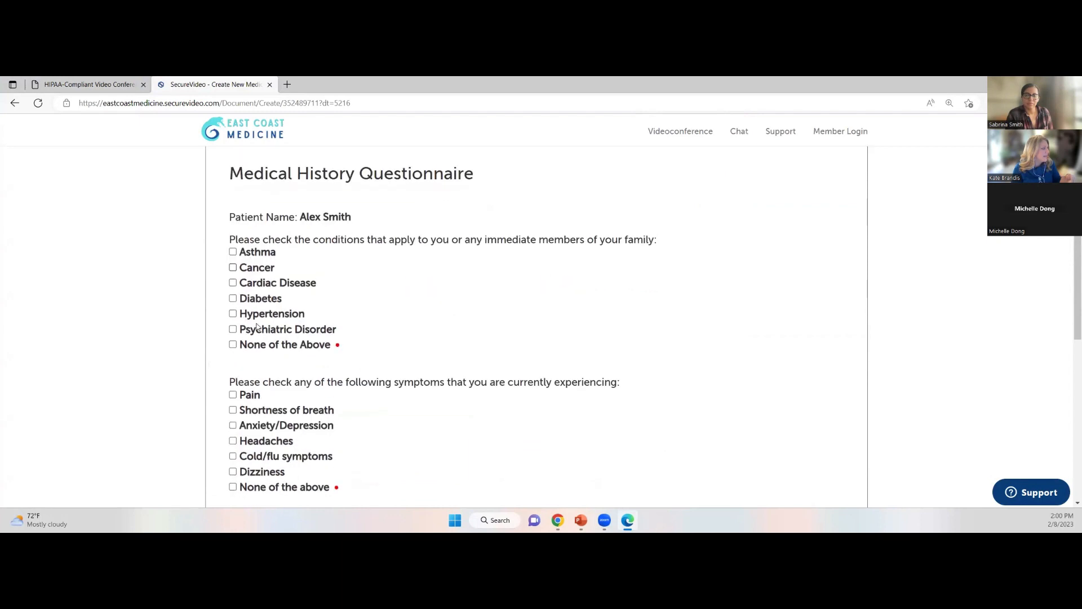
pyautogui.click(232, 282)
pyautogui.scroll(-3, 220, 338)
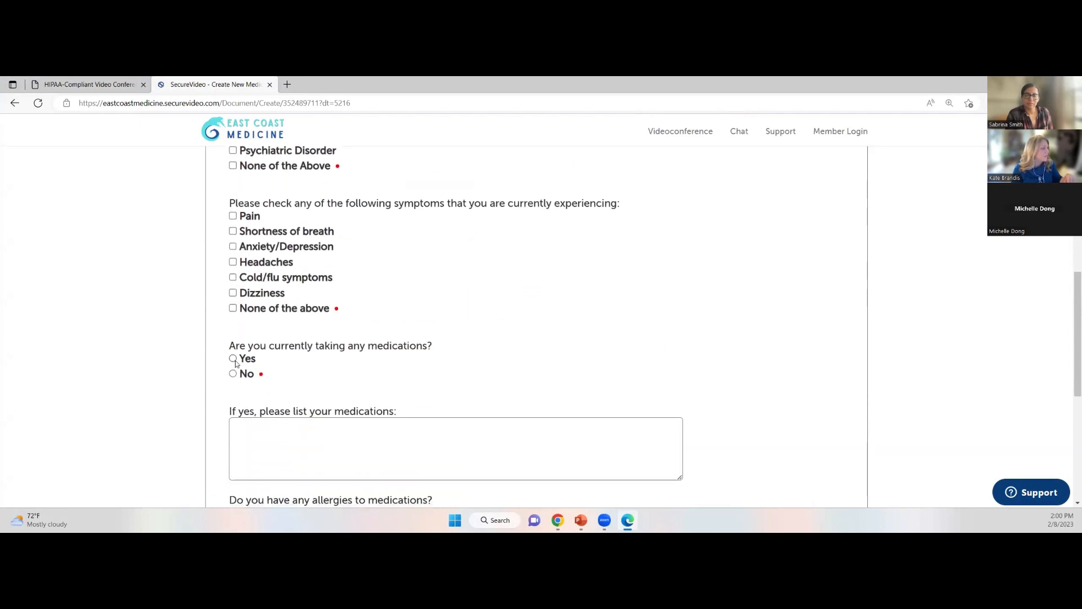
pyautogui.click(234, 359)
pyautogui.click(234, 262)
pyautogui.scroll(-2, 302, 377)
# List medications as 'answers', answer No to allergies, Formerly Used Tobacco, and Occassionally for alcohol.
pyautogui.click(327, 337)
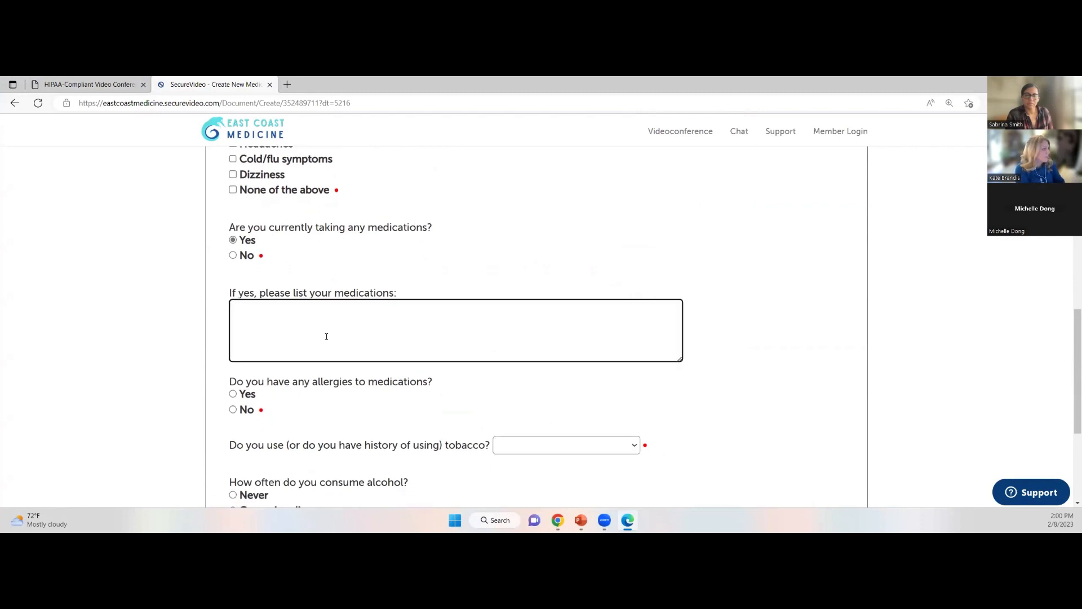
pyautogui.write('answers')
pyautogui.scroll(1, 326, 337)
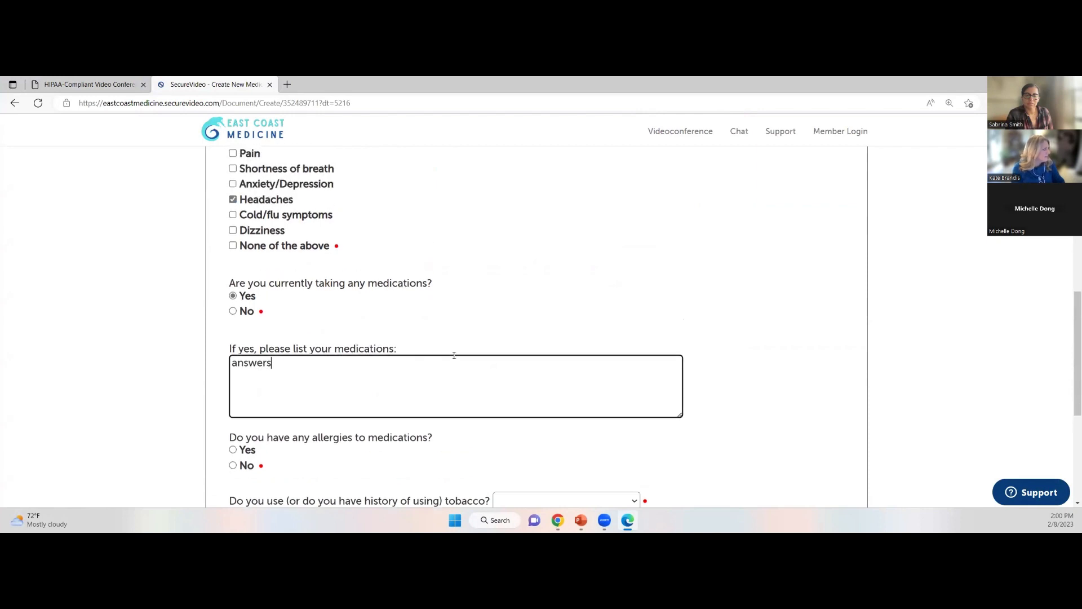
pyautogui.scroll(-2, 321, 341)
pyautogui.click(231, 351)
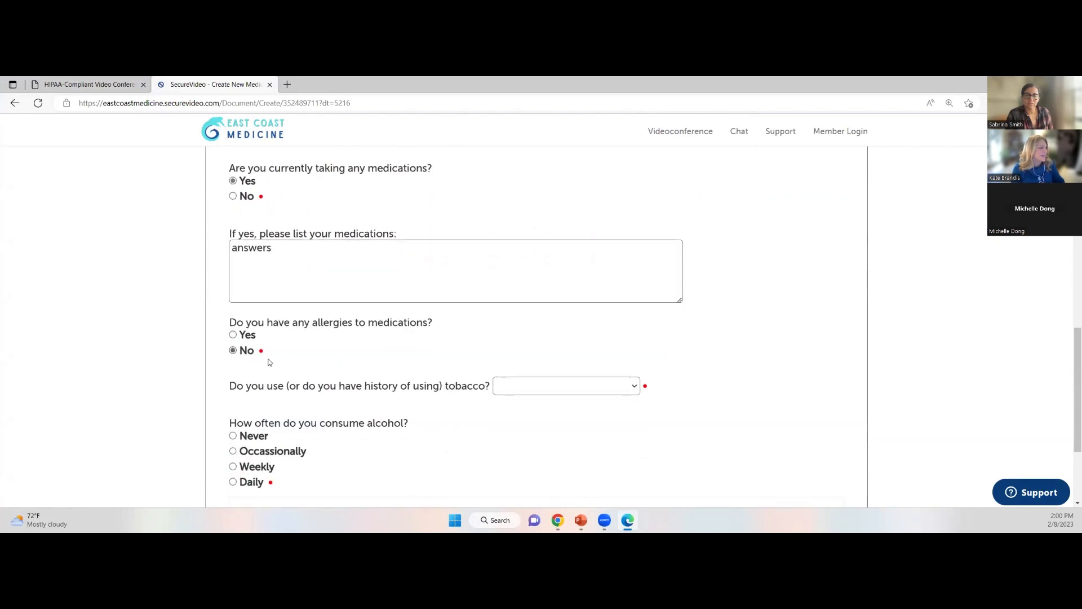
pyautogui.click(565, 388)
pyautogui.click(566, 430)
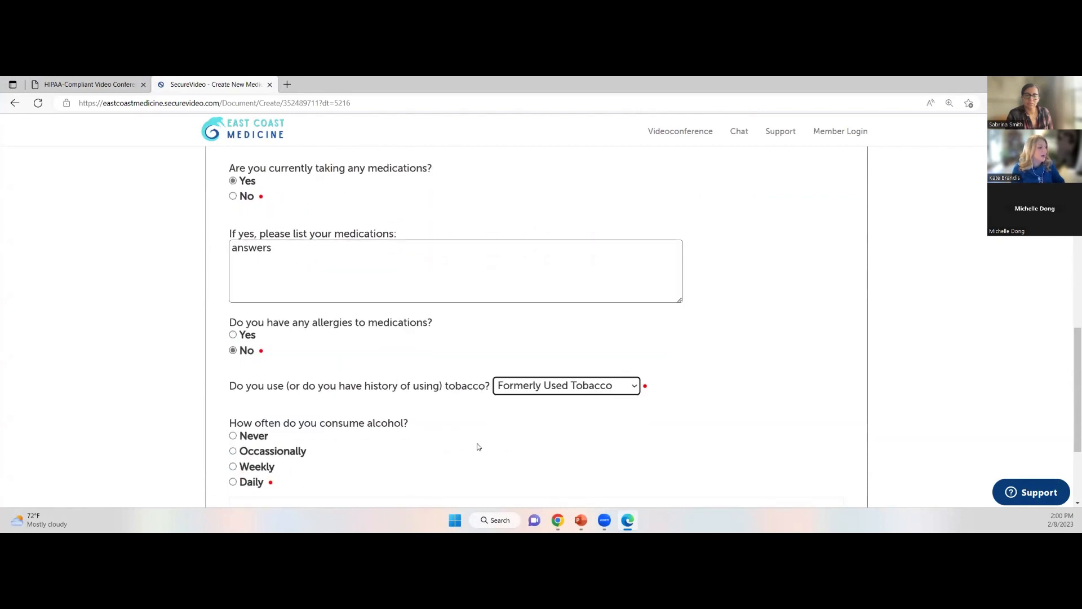
pyautogui.scroll(-3, 348, 317)
pyautogui.click(261, 305)
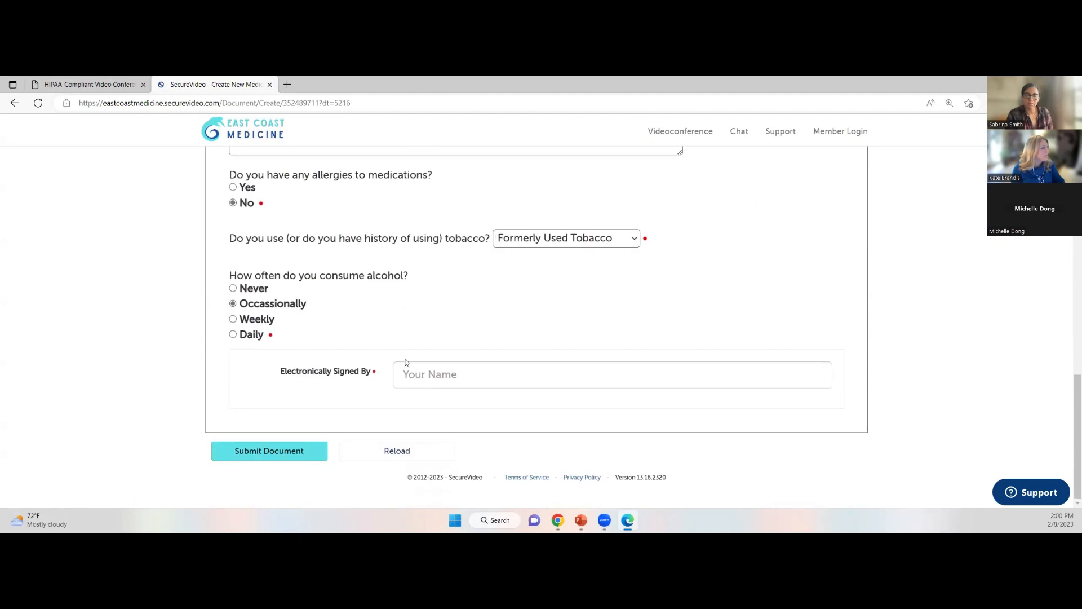
# Sign the form electronically with the patient's name and submit it.
pyautogui.click(497, 378)
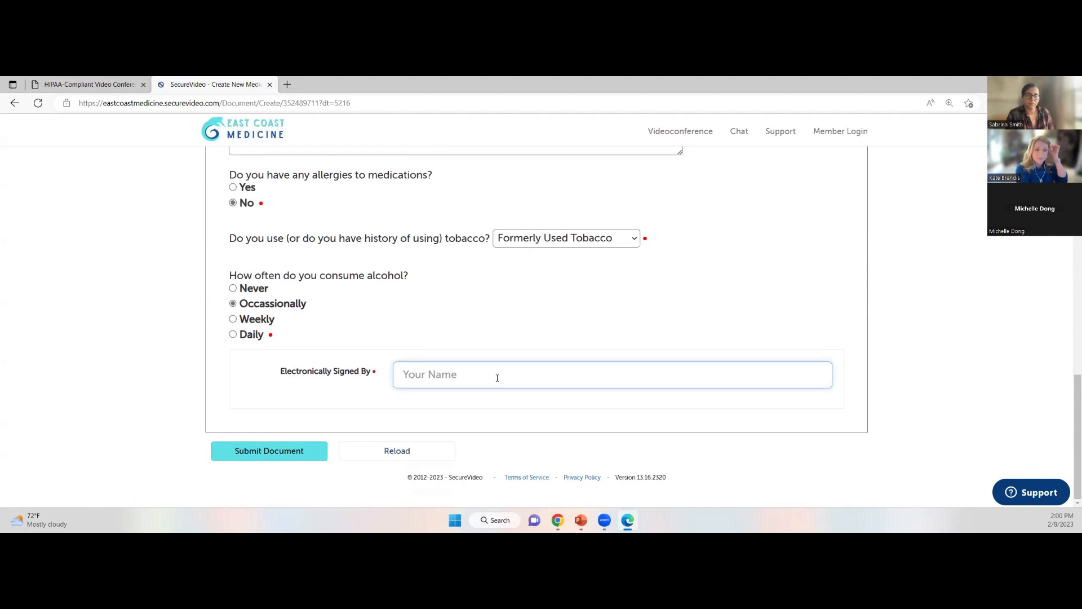
pyautogui.write('Alex')
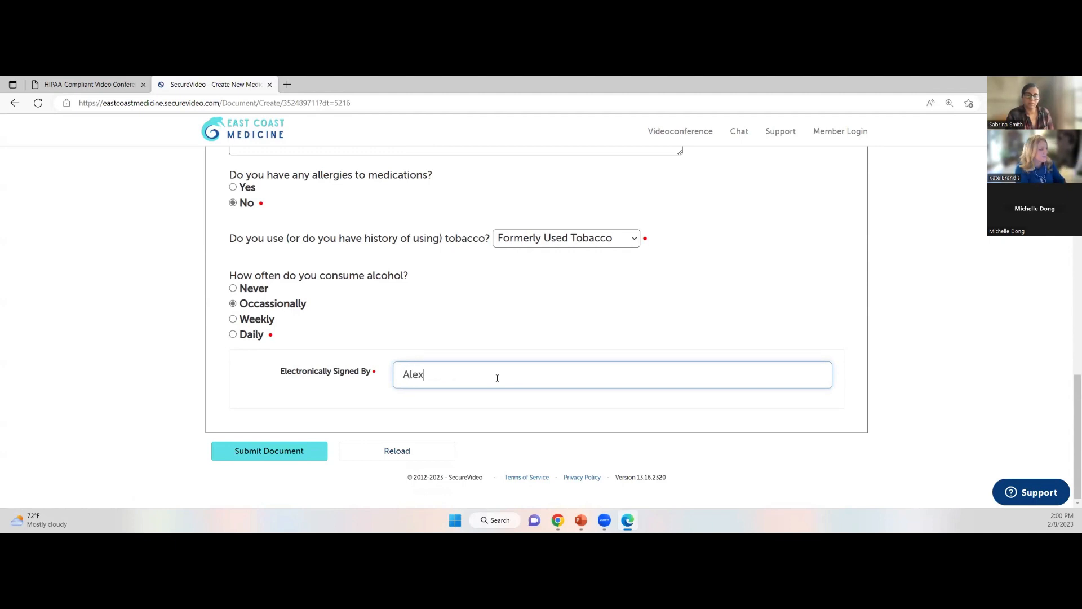
pyautogui.write(' Smith')
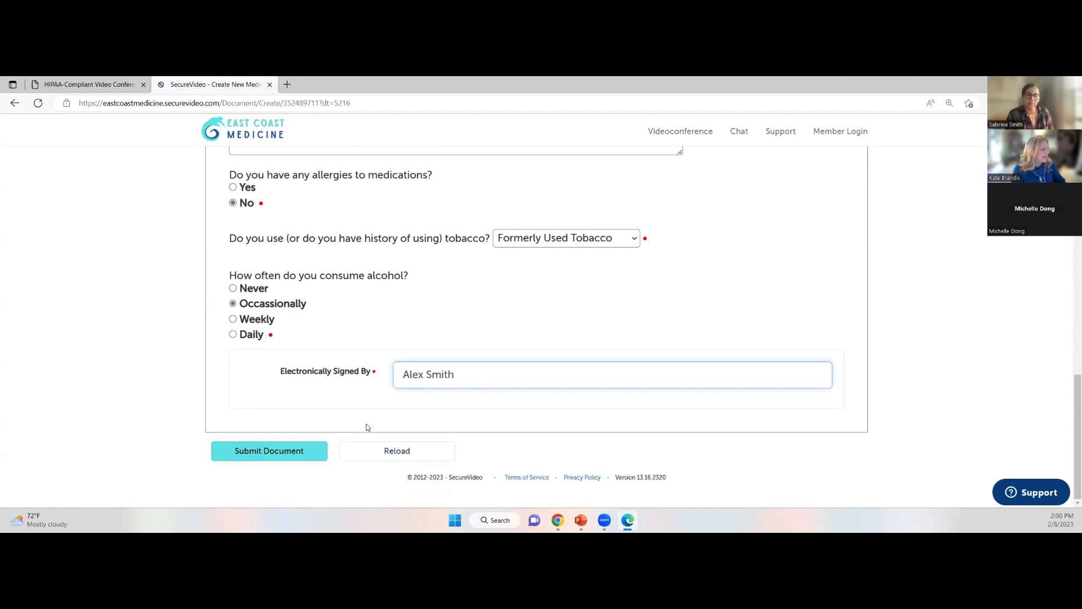
pyautogui.click(316, 451)
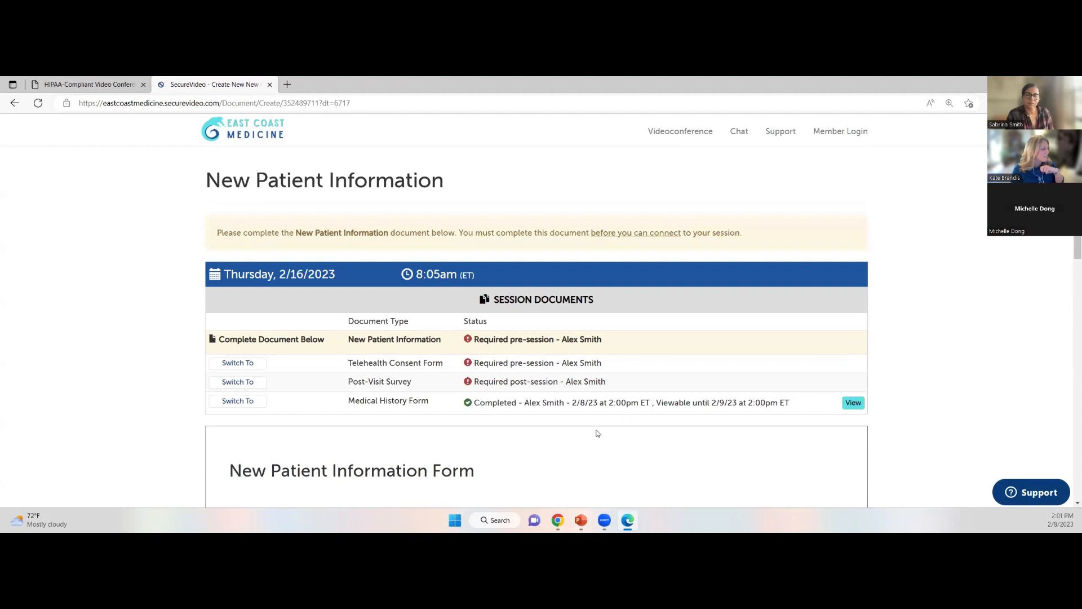
pyautogui.scroll(-1, 597, 433)
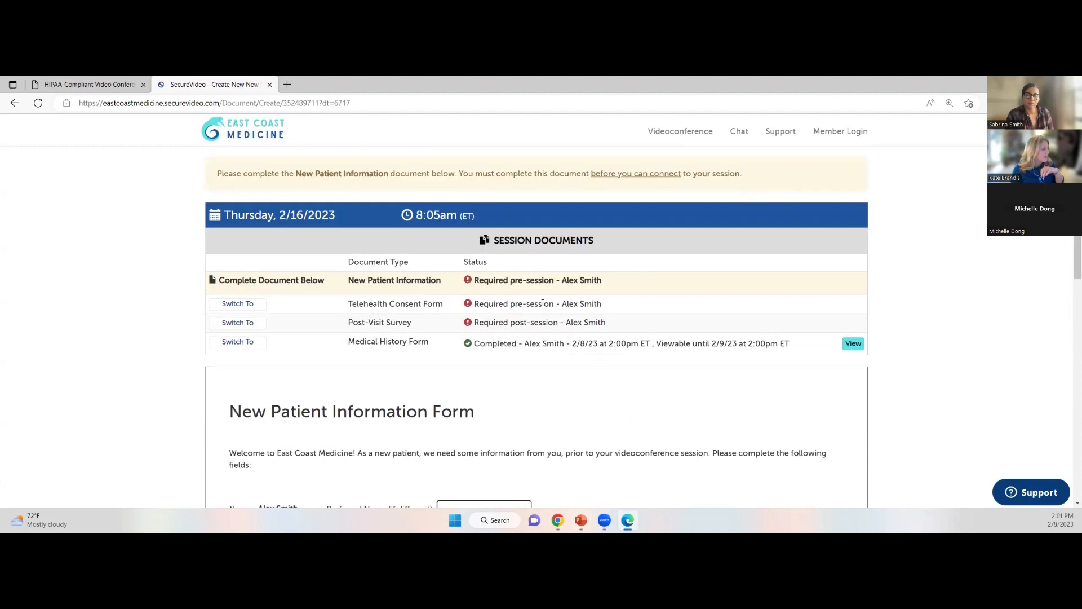
# Fill in the Telehealth Consent Form with the patient's name and a drawn signature, then submit it.
pyautogui.click(232, 308)
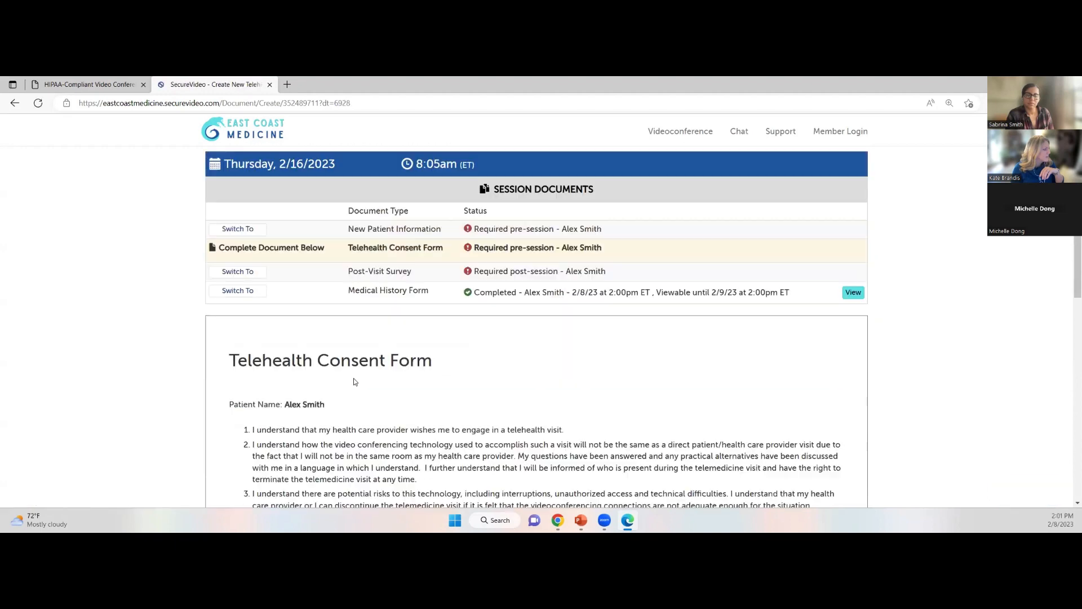
pyautogui.scroll(-15, 350, 380)
pyautogui.scroll(2, 464, 379)
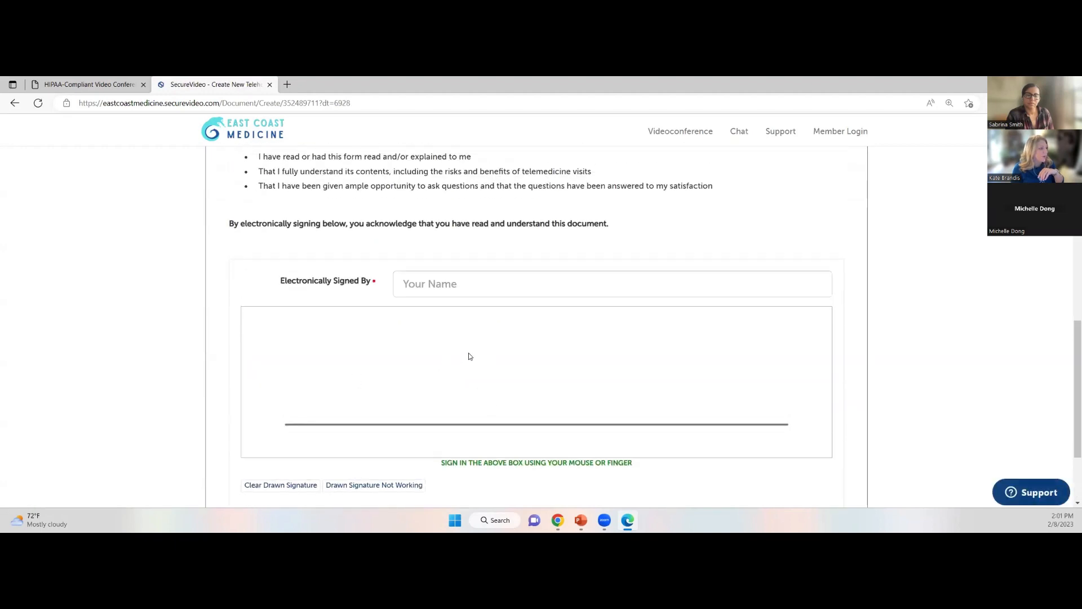
pyautogui.click(444, 287)
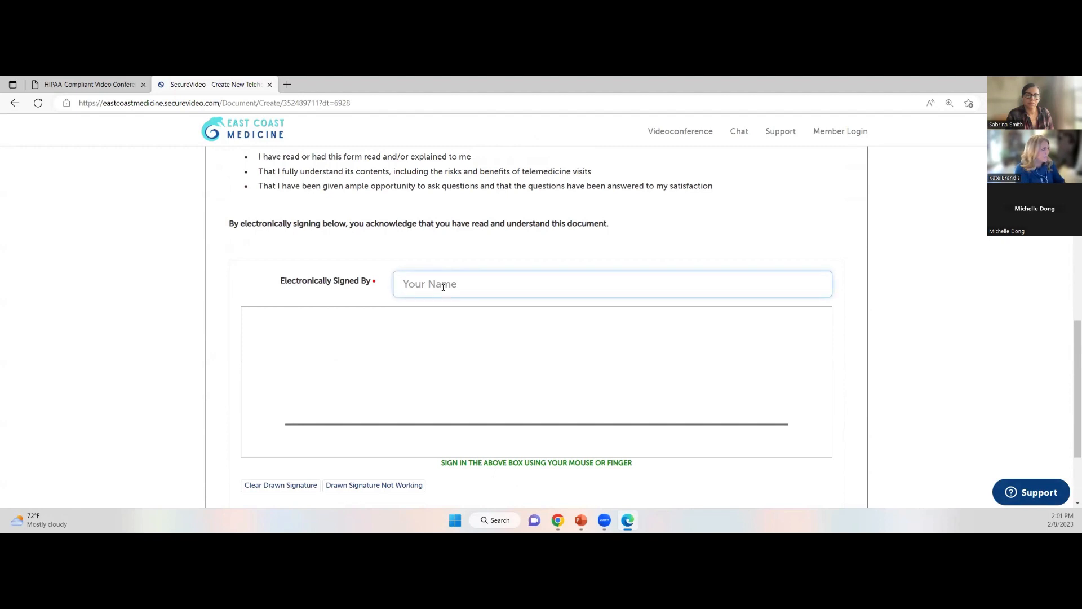
pyautogui.write('Alex Smith')
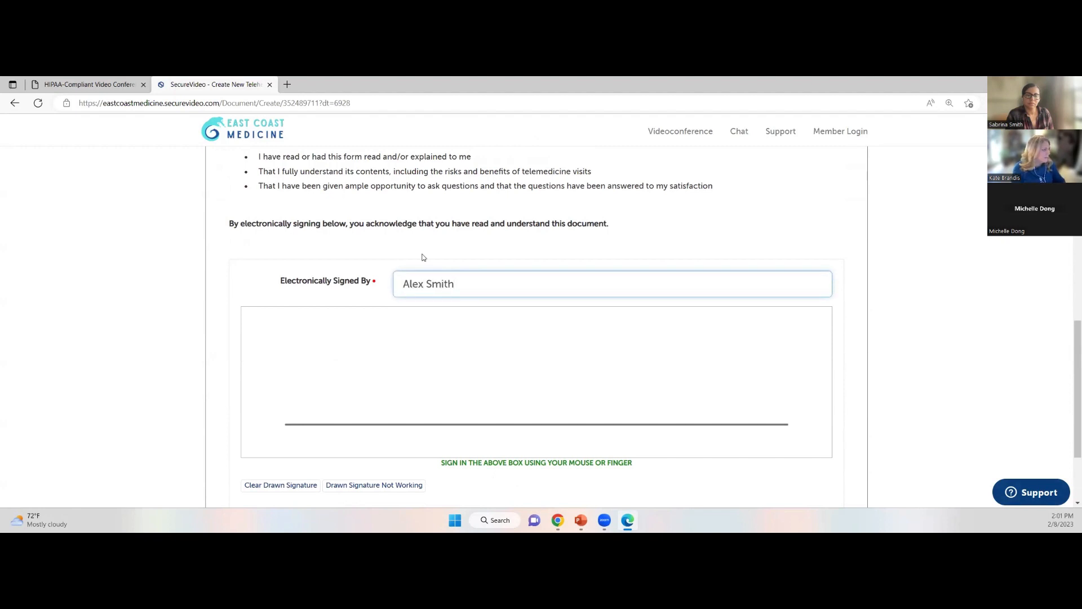
pyautogui.moveTo(333, 370)
pyautogui.mouseDown()
pyautogui.moveTo(330, 405)
pyautogui.moveTo(392, 332)
pyautogui.moveTo(453, 381)
pyautogui.moveTo(433, 403)
pyautogui.moveTo(516, 349)
pyautogui.moveTo(537, 388)
pyautogui.moveTo(607, 394)
pyautogui.moveTo(762, 356)
pyautogui.mouseUp()
pyautogui.scroll(-2, 534, 350)
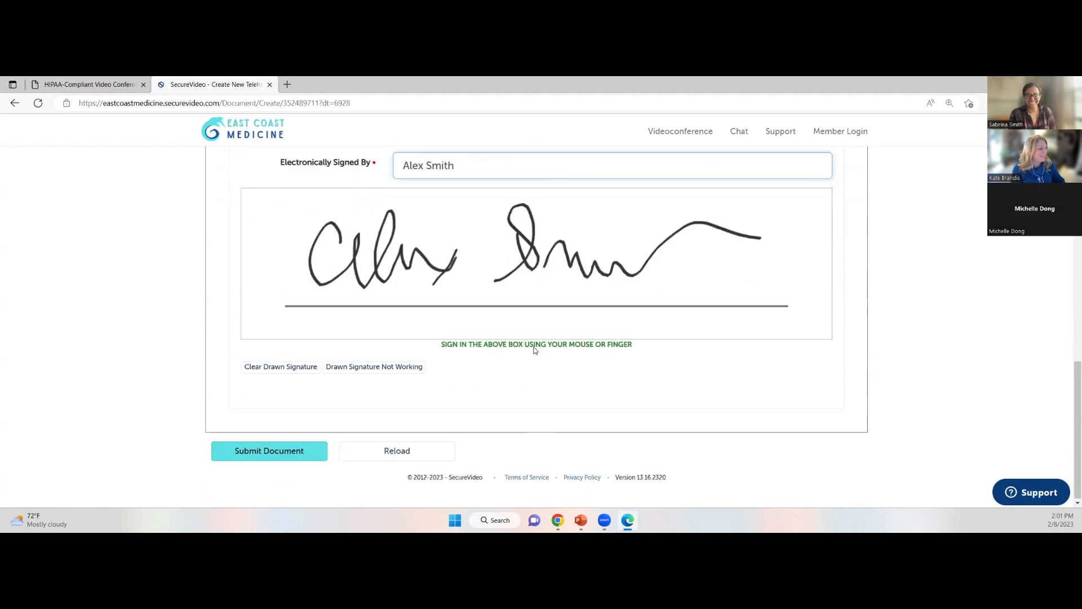
pyautogui.click(275, 453)
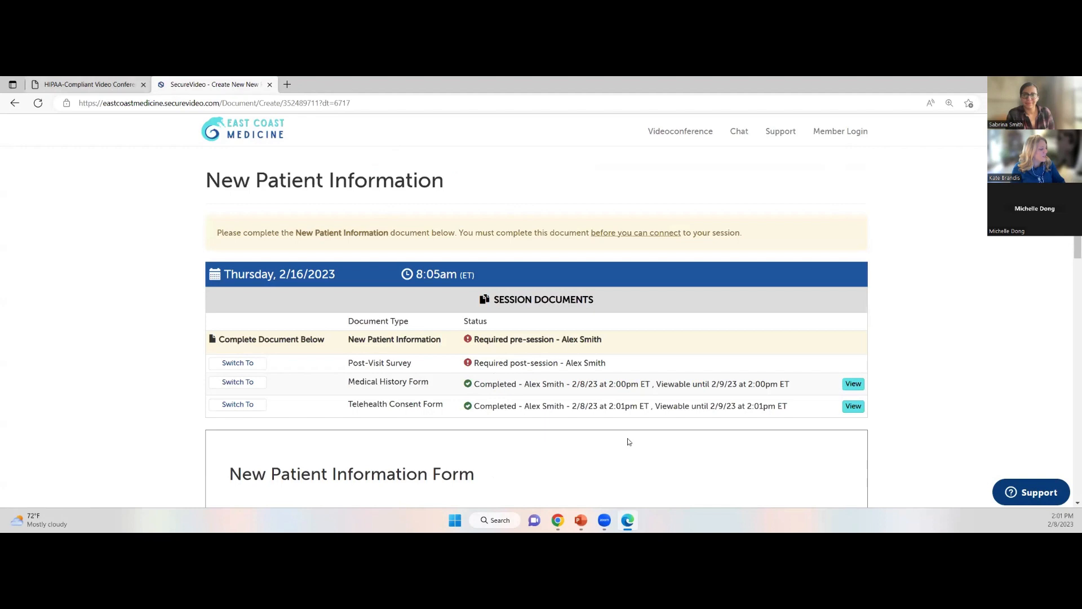
# On the provider dashboard, check that the session documents show Completed.
pyautogui.click(558, 521)
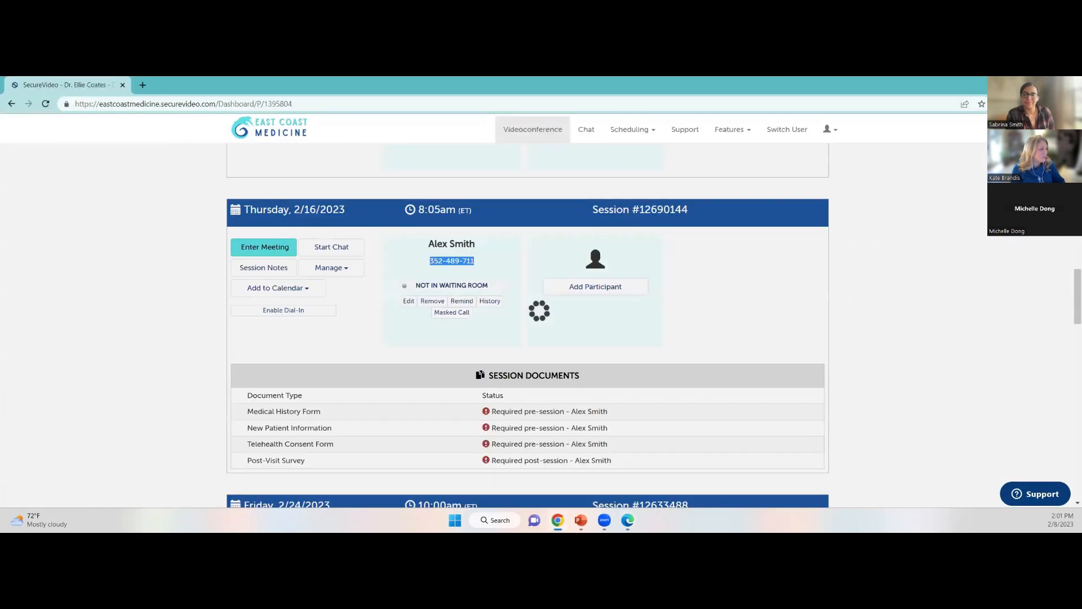
pyautogui.scroll(-1, 395, 361)
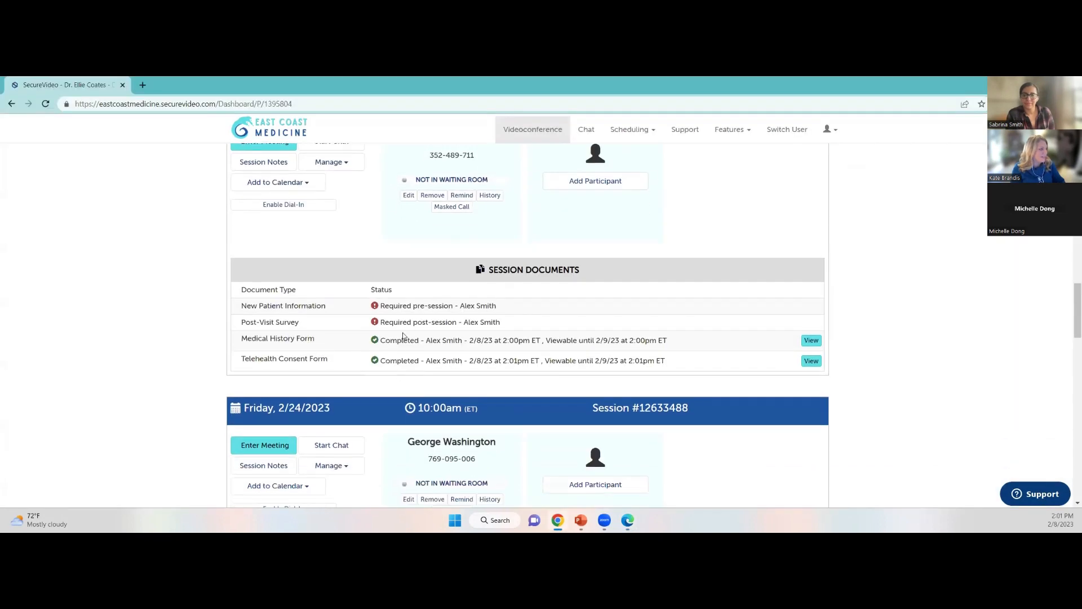
pyautogui.moveTo(383, 342); pyautogui.dragTo(460, 340)
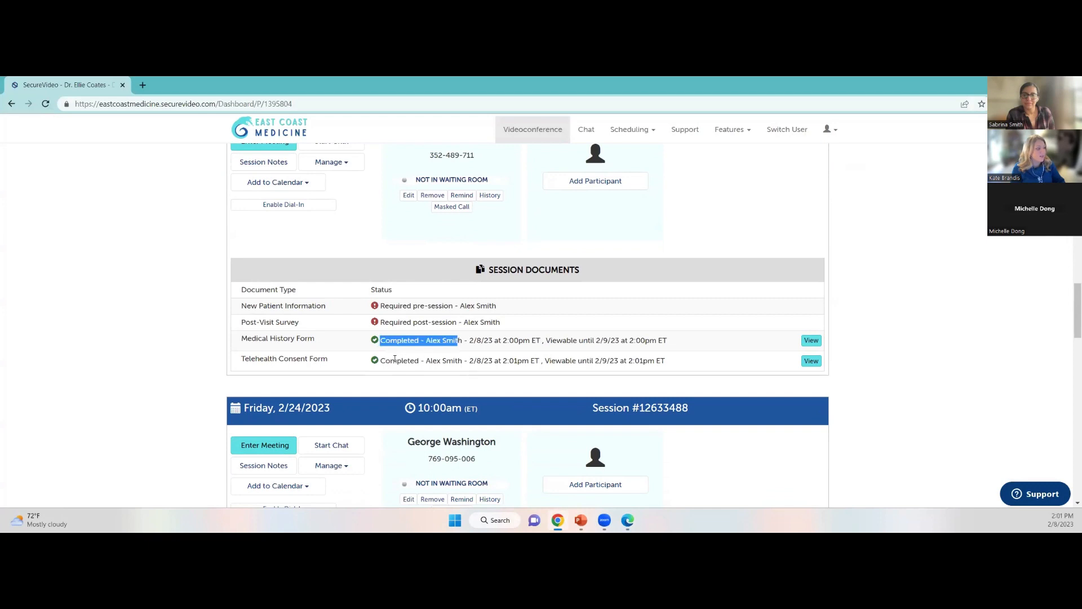
pyautogui.moveTo(383, 359); pyautogui.dragTo(495, 373)
pyautogui.click(498, 361)
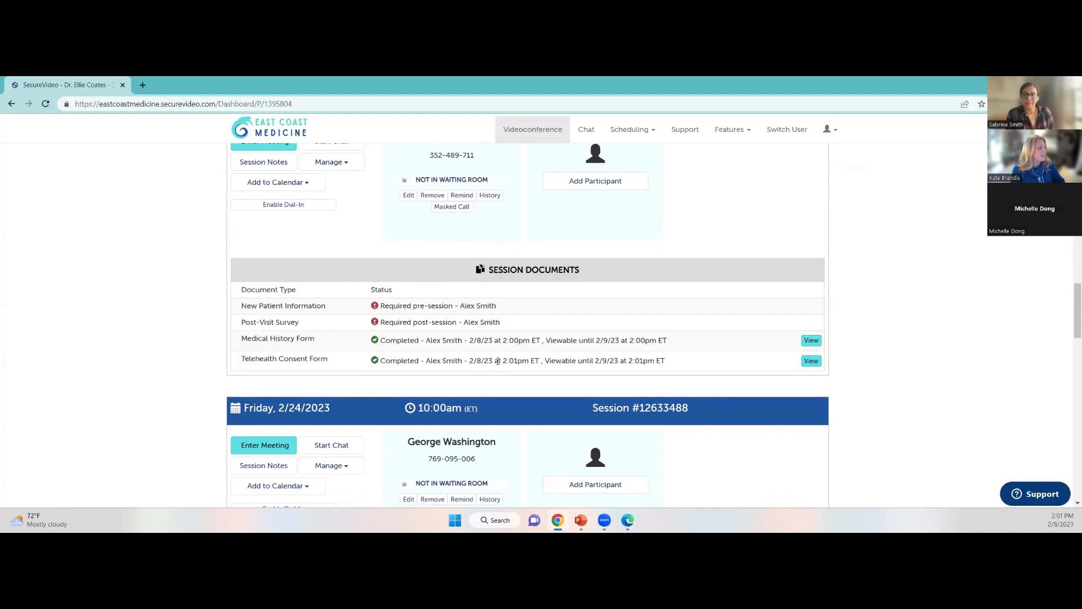
# View the completed Medical History Form and scroll through its answers and signature.
pyautogui.click(812, 341)
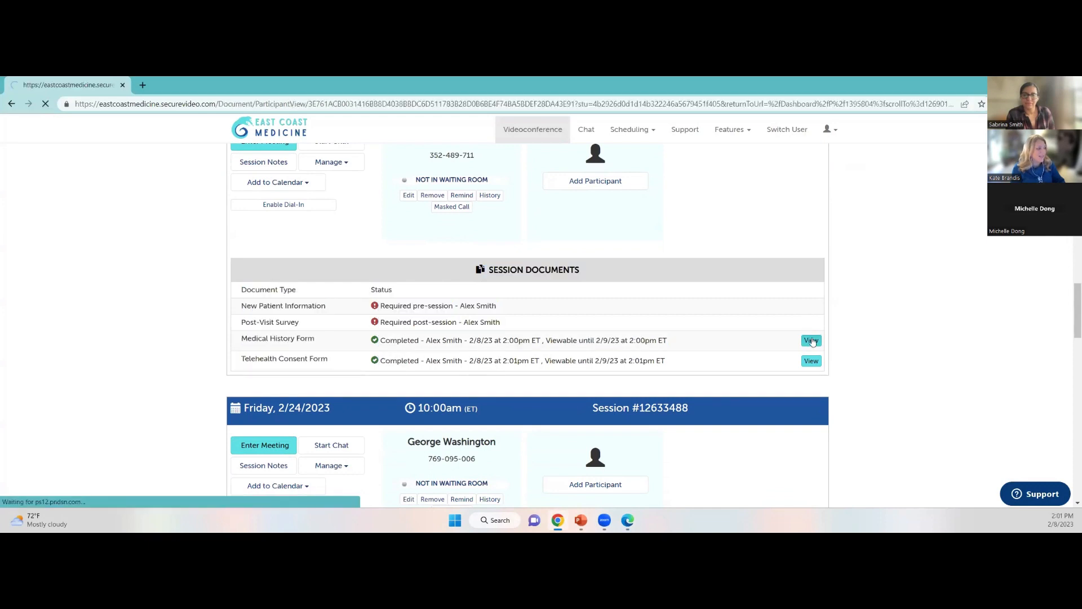
pyautogui.scroll(-7, 634, 386)
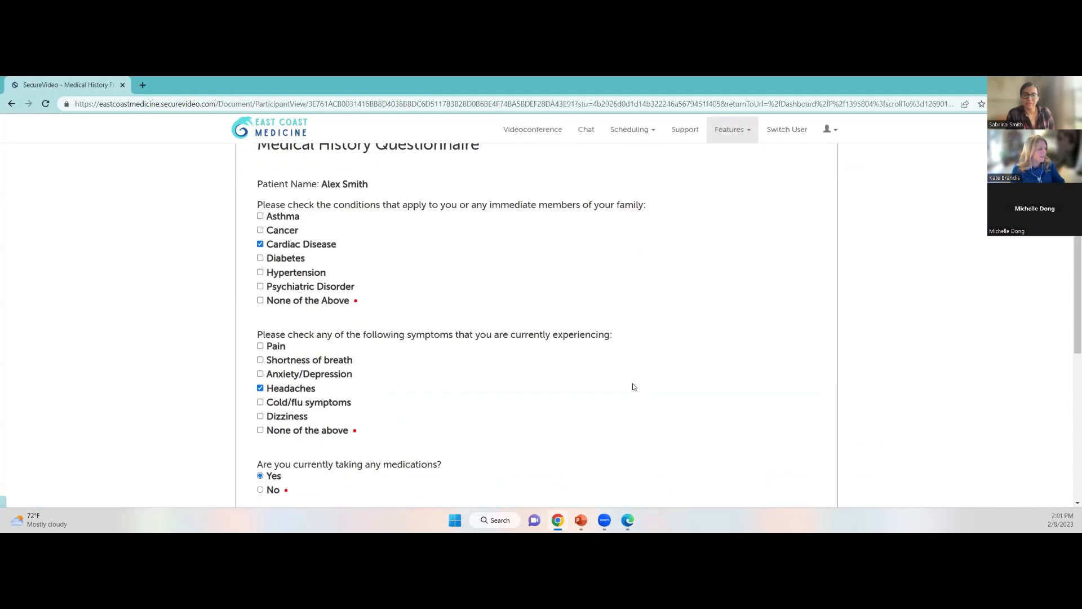
pyautogui.scroll(-3, 633, 387)
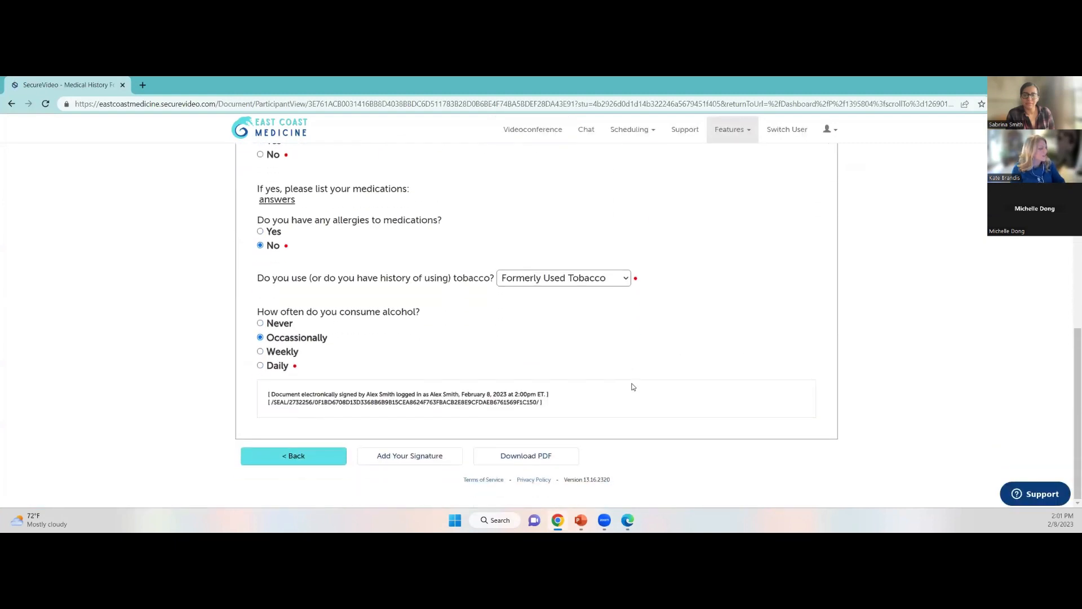
pyautogui.scroll(10, 633, 387)
# Go back from the Medical History Form to session #12690144's document list.
pyautogui.click(317, 223)
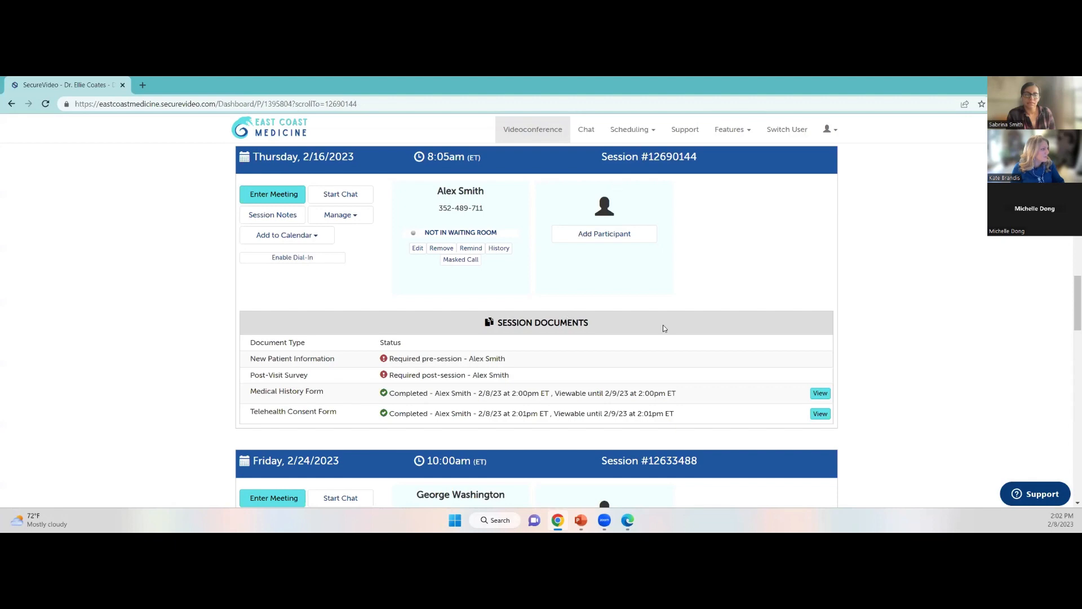
# Scroll the dashboard and highlight the Friday 3/10 patient's name.
pyautogui.scroll(-15, 678, 390)
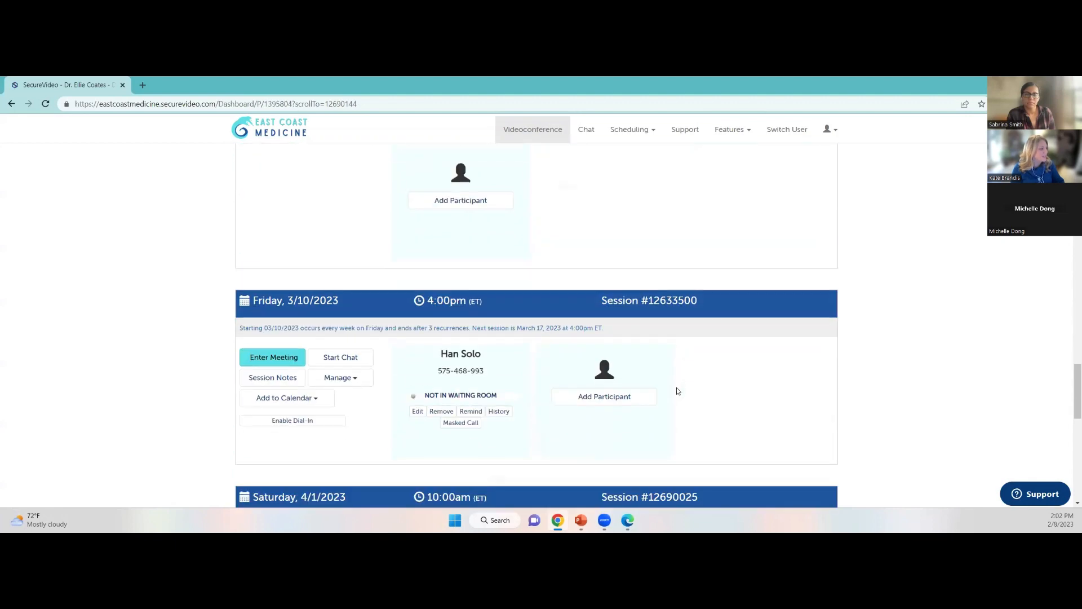
pyautogui.scroll(-2, 678, 390)
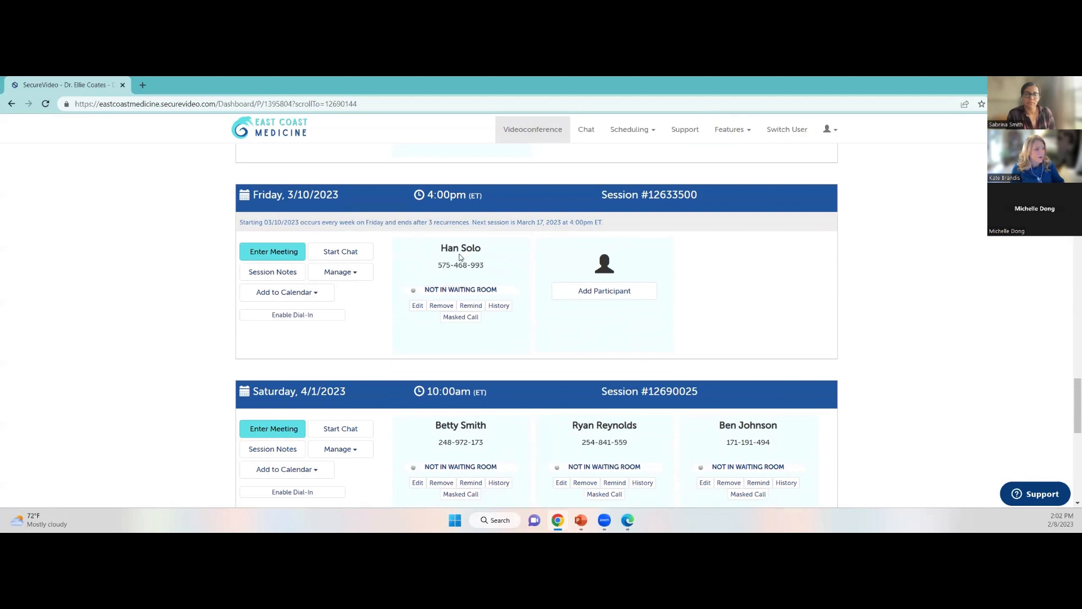
pyautogui.moveTo(440, 248); pyautogui.dragTo(483, 253)
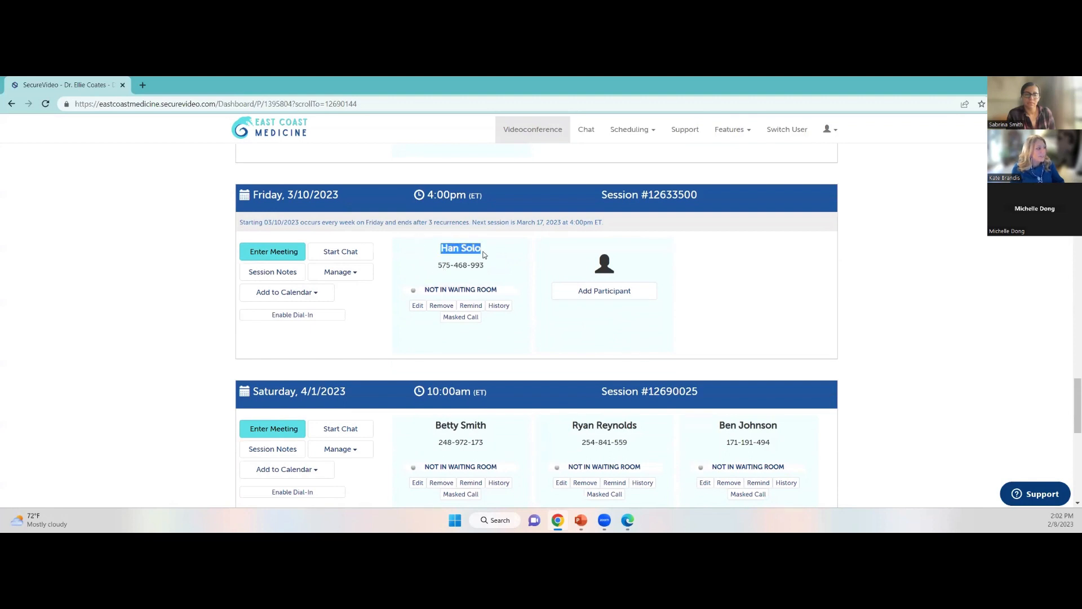
pyautogui.click(484, 254)
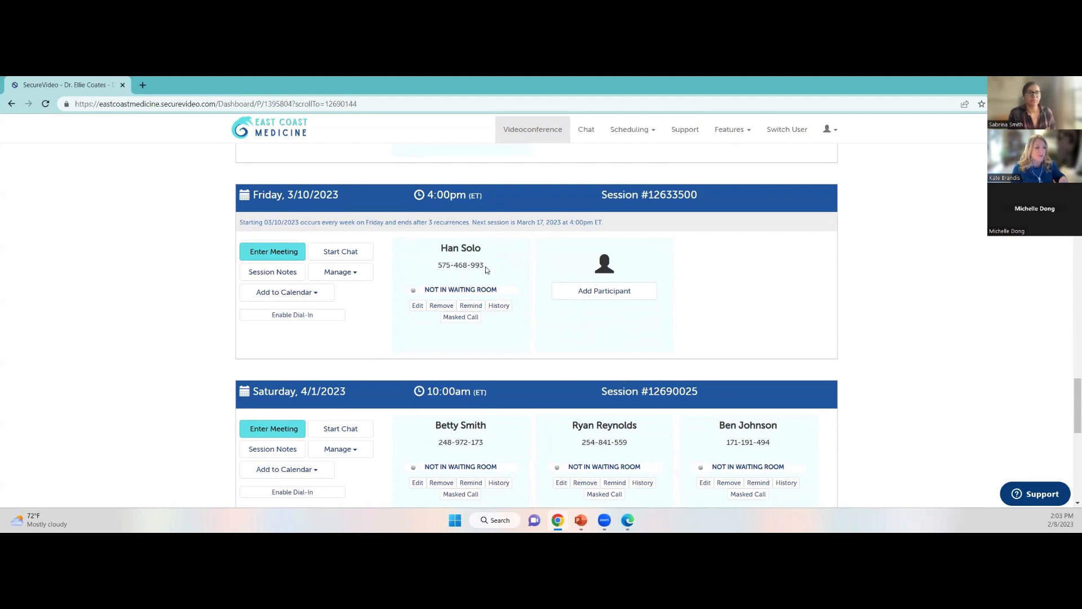
pyautogui.moveTo(438, 249); pyautogui.dragTo(490, 251)
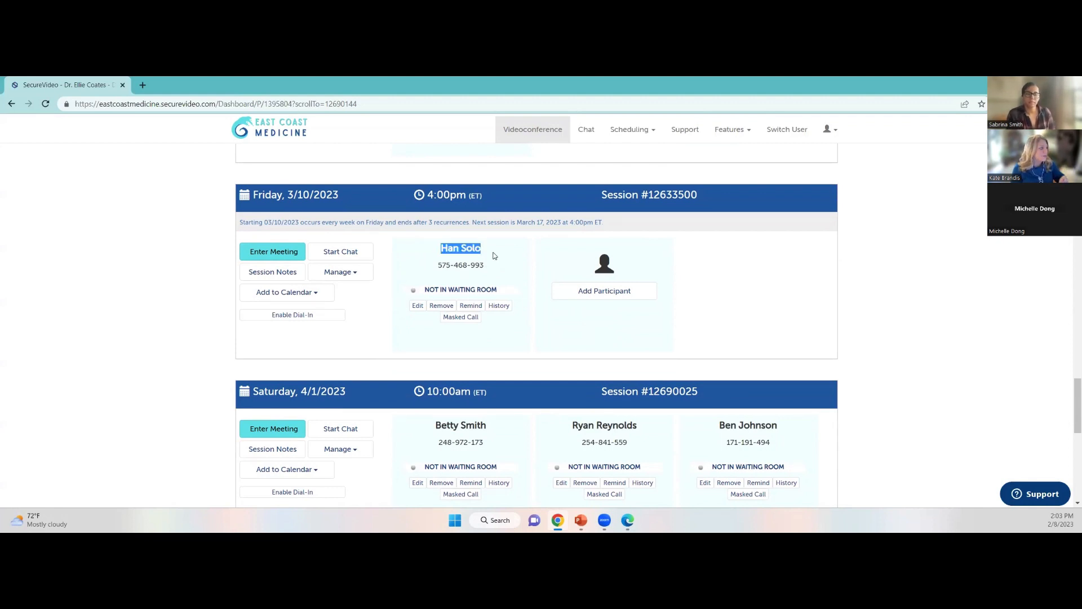
pyautogui.click(494, 255)
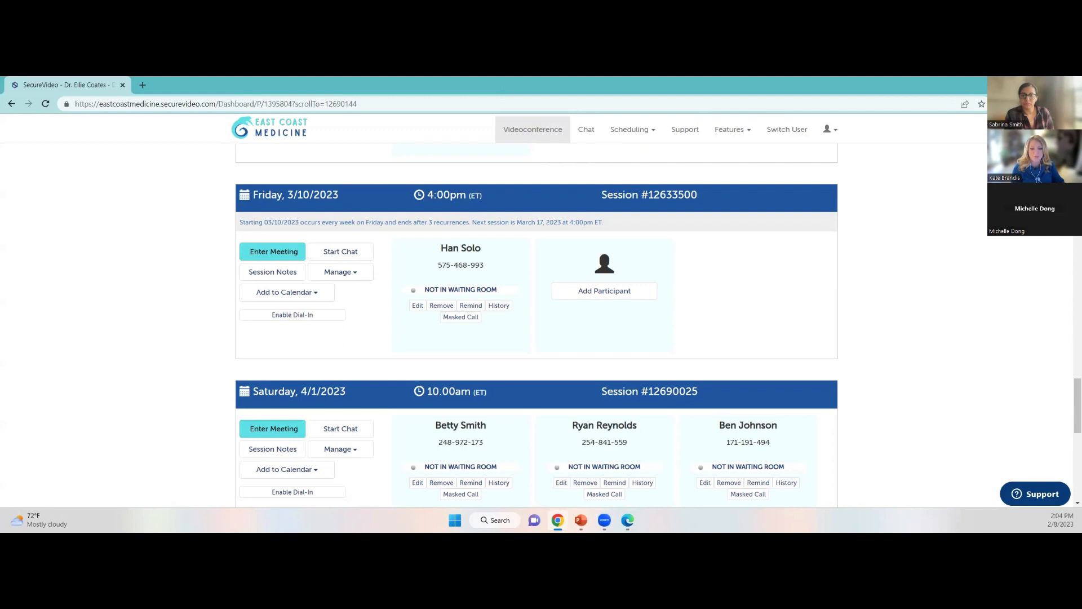
# Advance the slideshow to the Support Resources slide with the Support Center screenshot.
pyautogui.hotkey('alt', 'Tab')
pyautogui.click(557, 367)
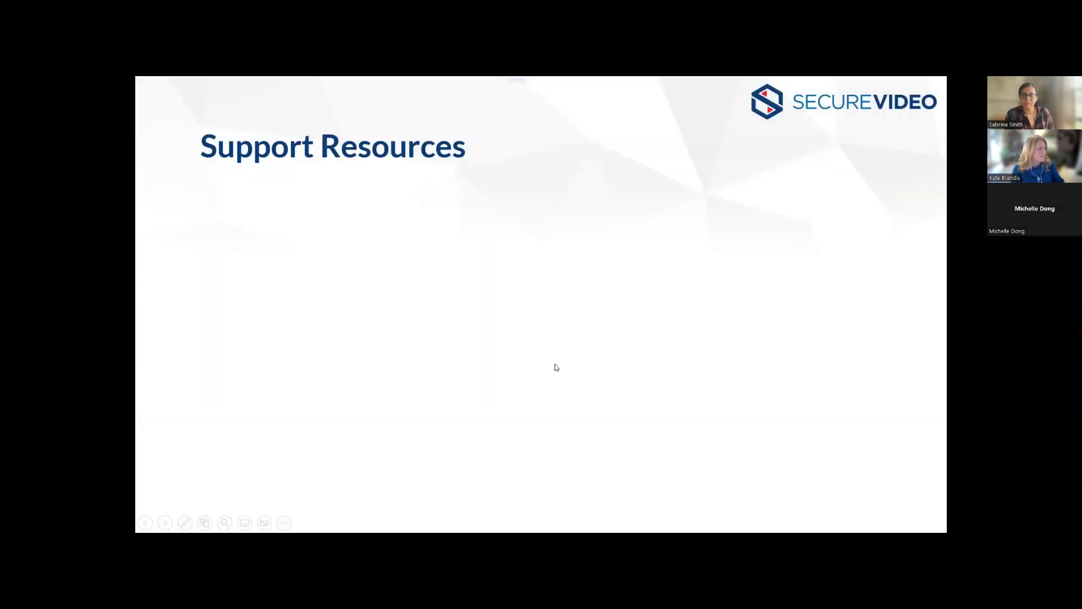
pyautogui.click(592, 389)
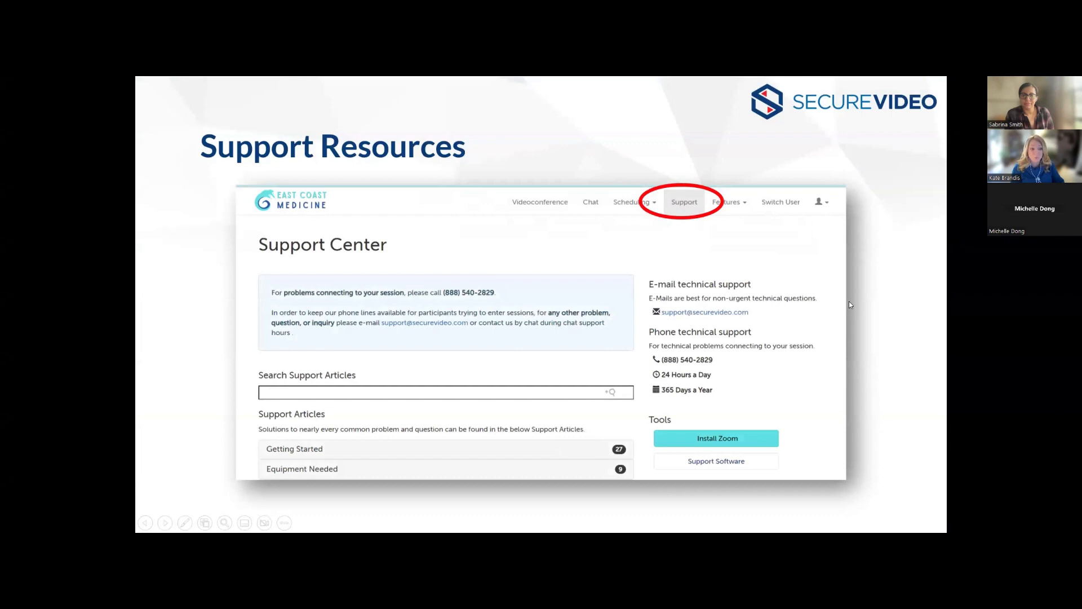